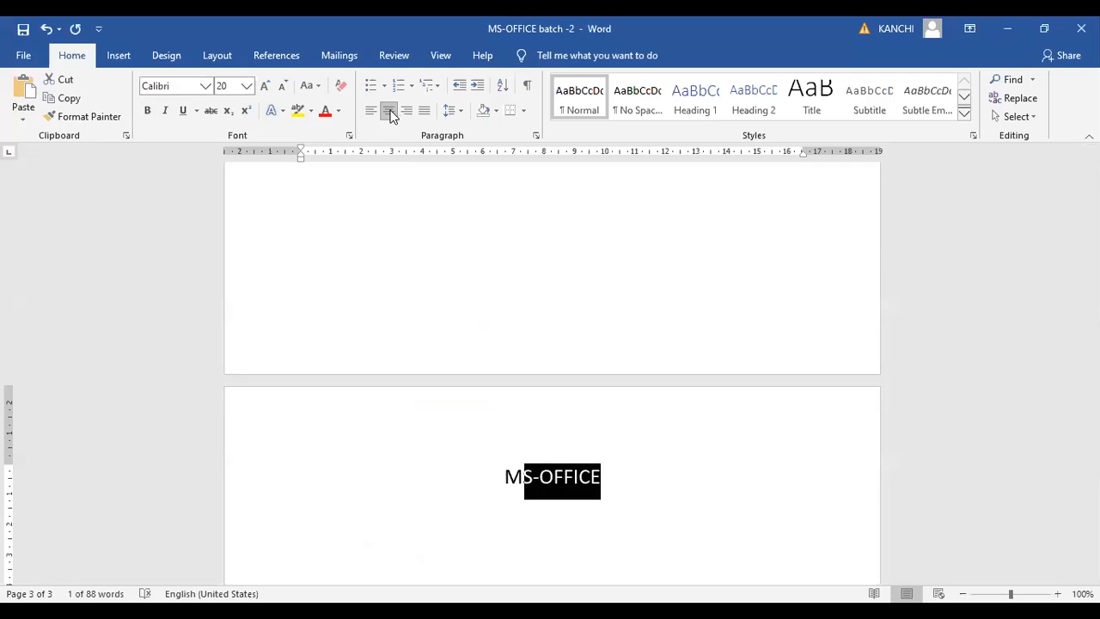
Make the MS-OFFICE heading bold at 24 pt and start a left-aligned line below it
key(ctrl+b)
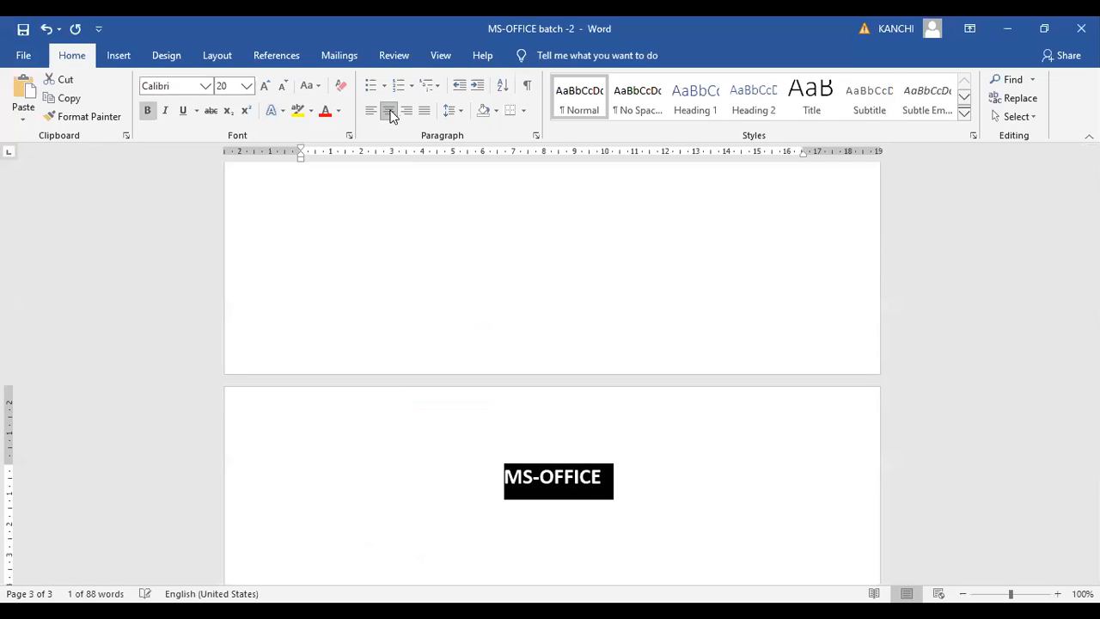
double_click(269, 87)
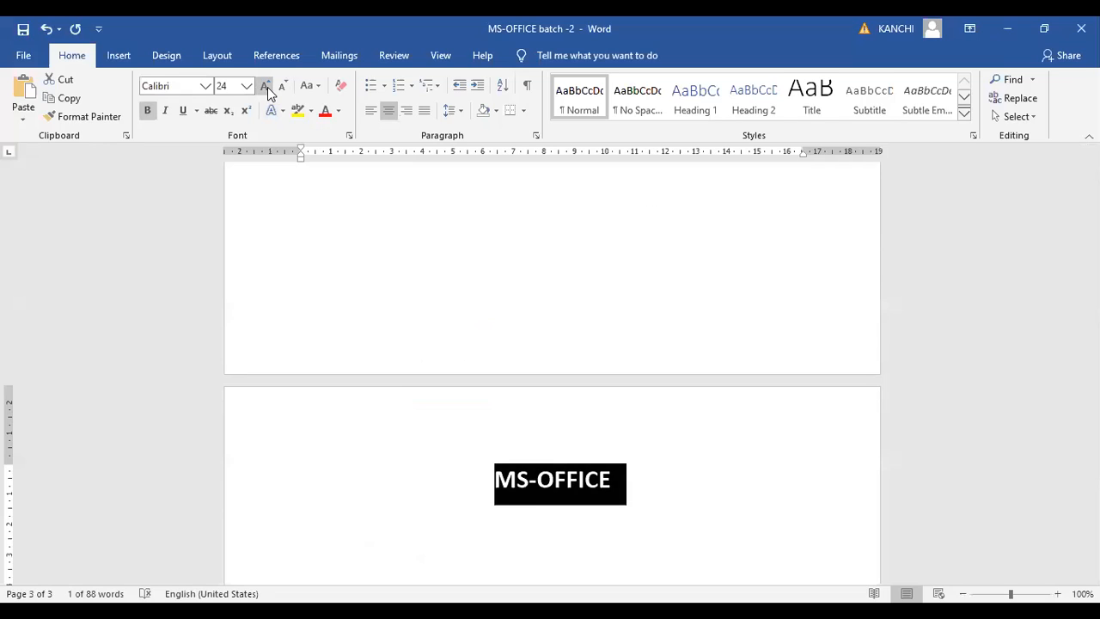
key(Right)
key(Return)
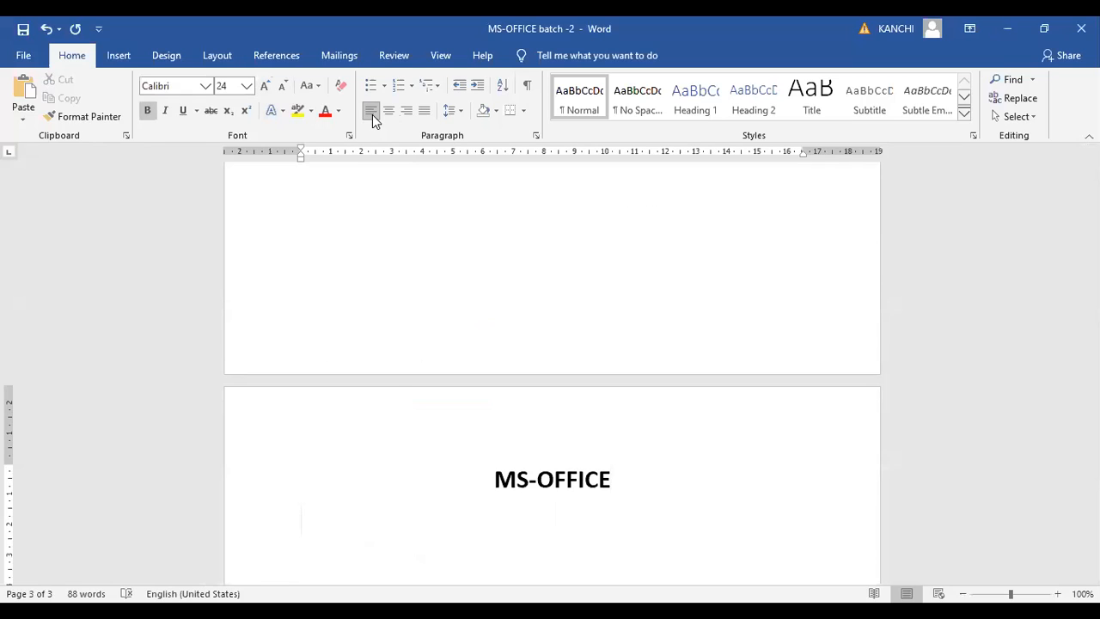
Write "MS- MicroSoft office" on the line below the heading
text(MS- MicroSoft)
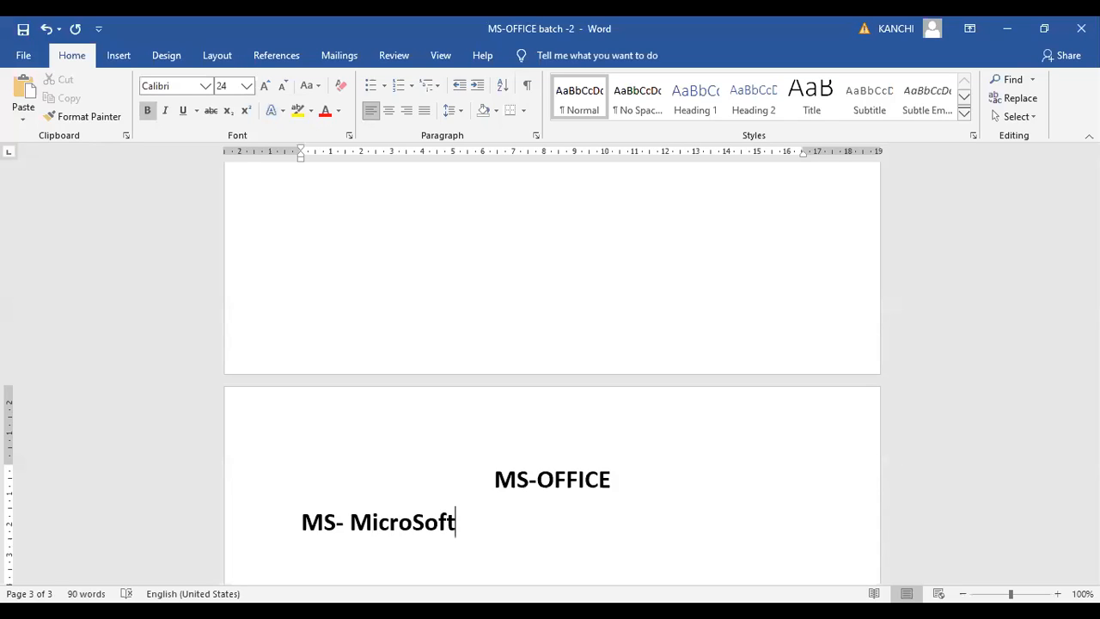
text( office)
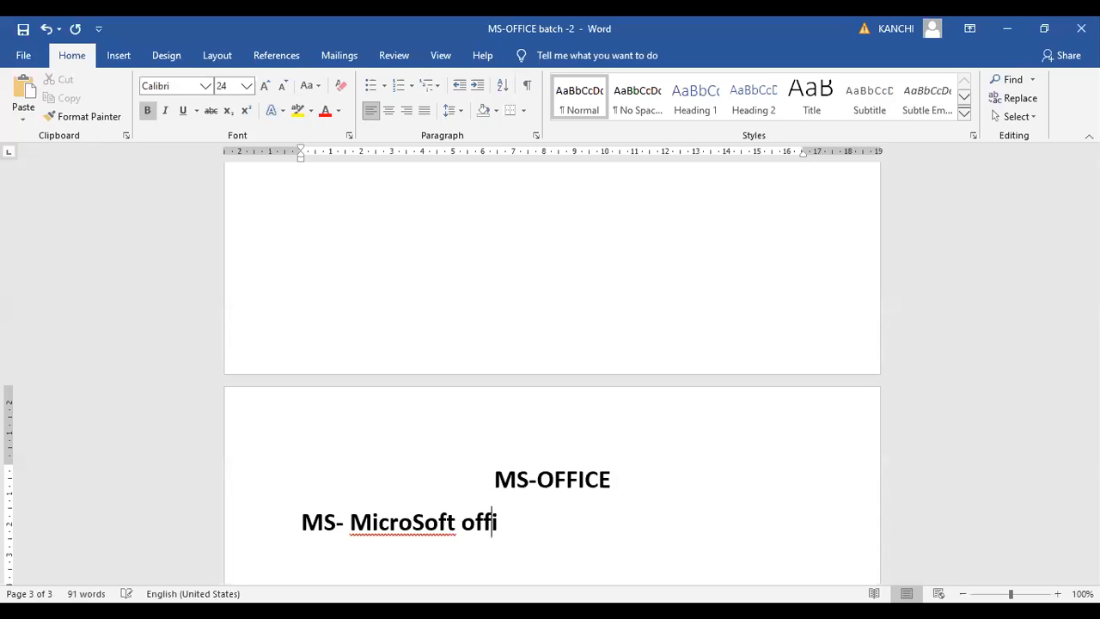
Replace the hyphen after MS with an opening parenthesis and close it after MicroSoft, giving "MS( MicroSoft) office"
key(Left)
key(Left)
key(Left)
key(Left)
key(Left)
key(Left)
key(Left)
key(Left)
key(Left)
key(Left)
key(Left)
key(Left)
key(Left)
key(Left)
key(Left)
key(Left)
key(BackSpace)
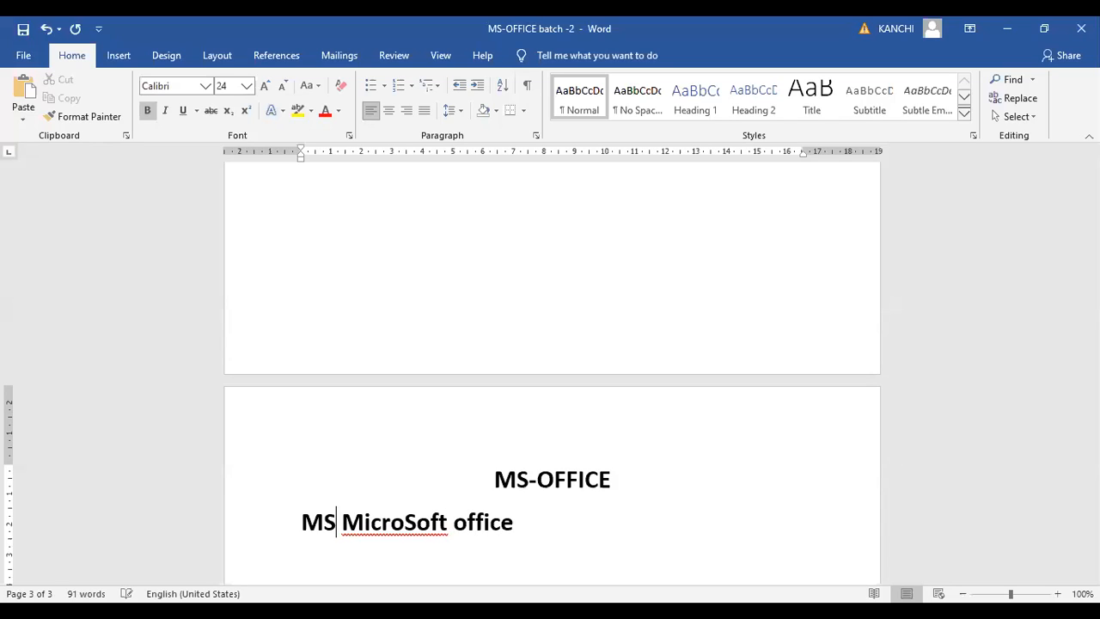
text(()
key(Right)
key(Right)
key(Right)
key(Right)
key(Right)
key(Right)
key(Right)
key(Right)
key(Right)
key(Right)
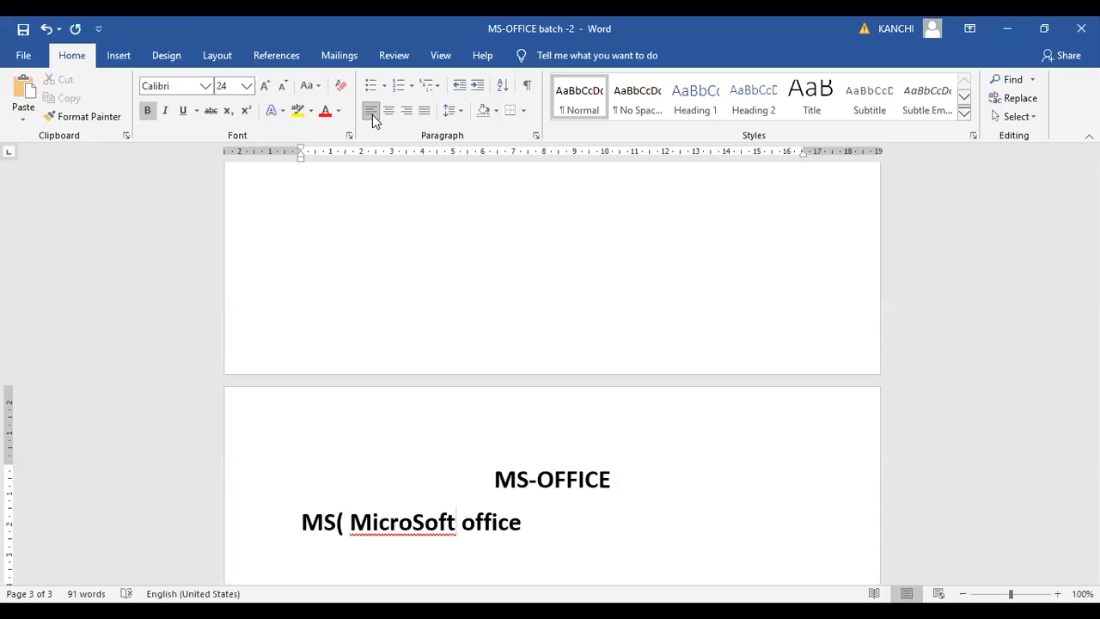
text())
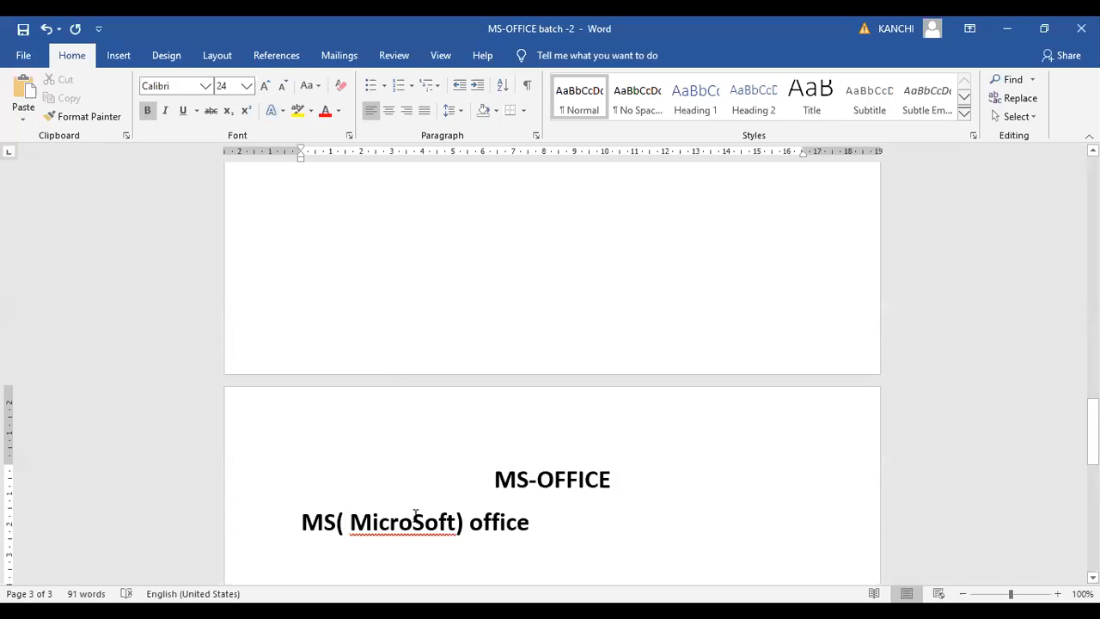
Leave a blank line below "MS( MicroSoft) office" and write "1st august 1988"
key(Right)
key(Right)
key(Right)
key(Right)
key(Right)
key(Right)
key(Right)
key(Return)
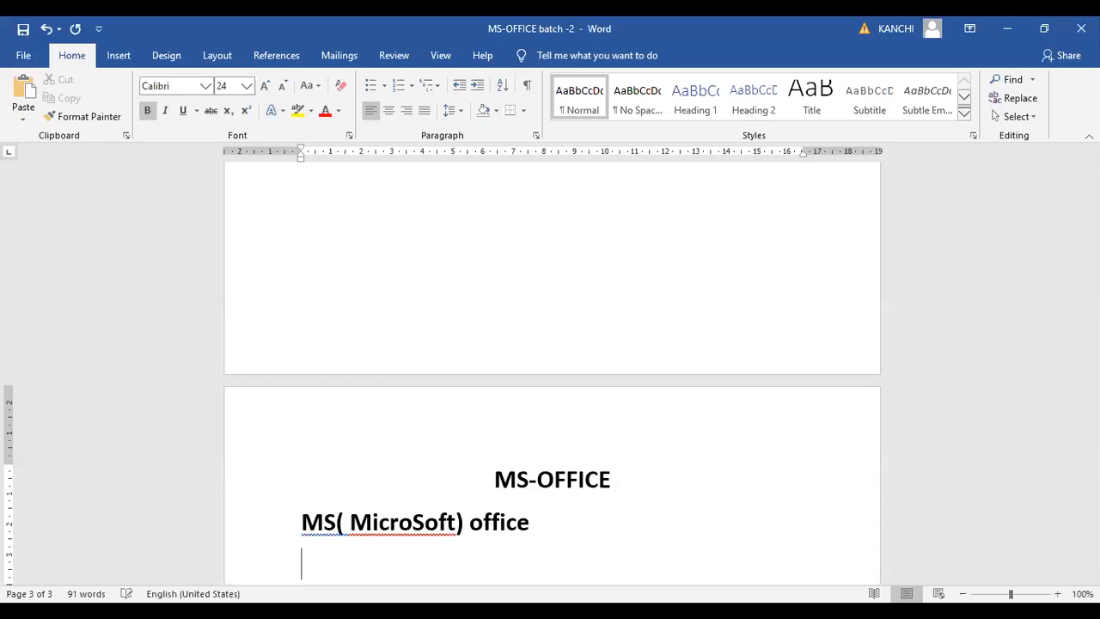
key(Return)
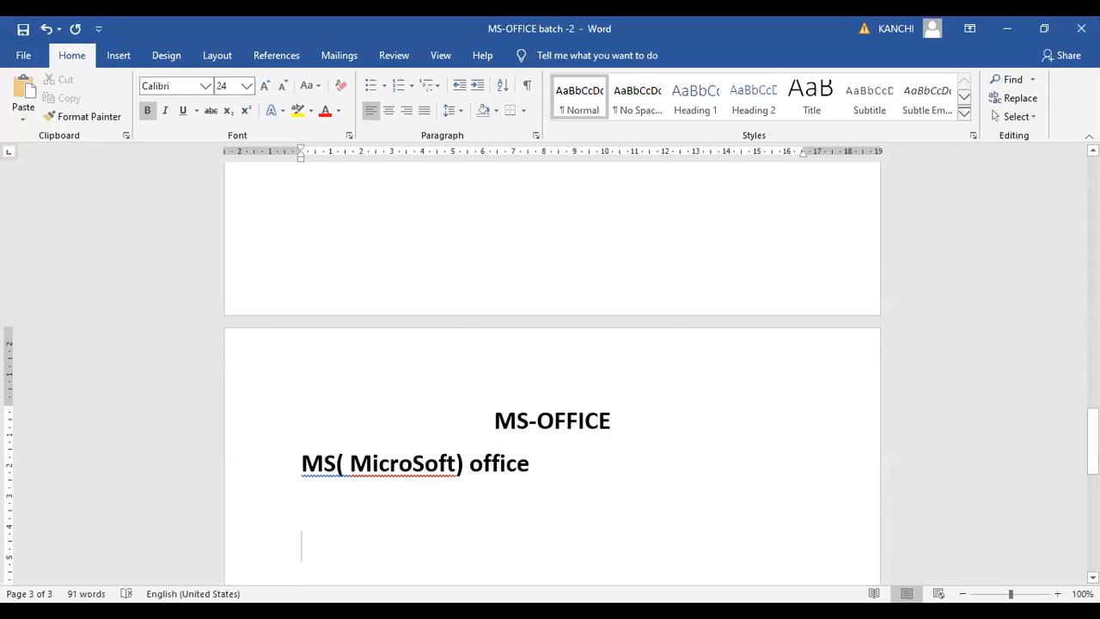
text(1st a)
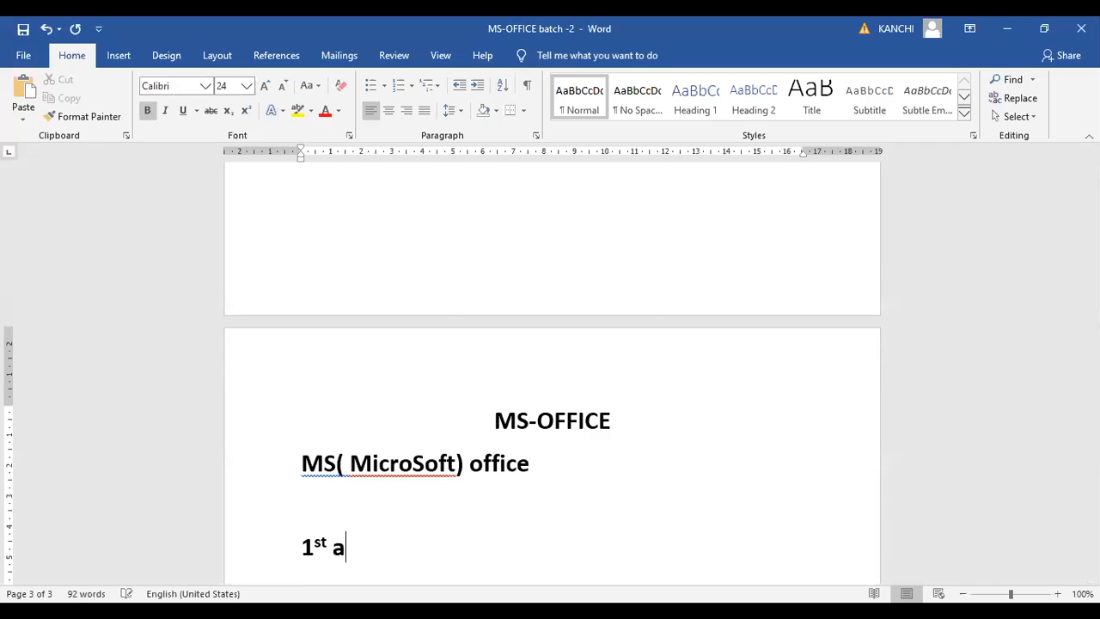
text(ugust )
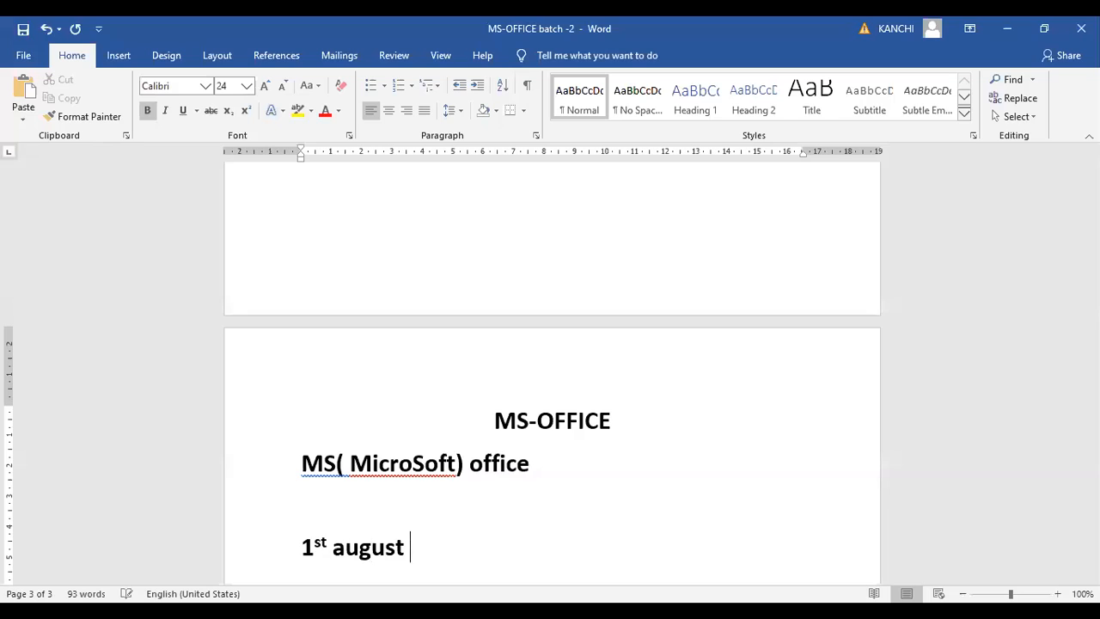
text(1988)
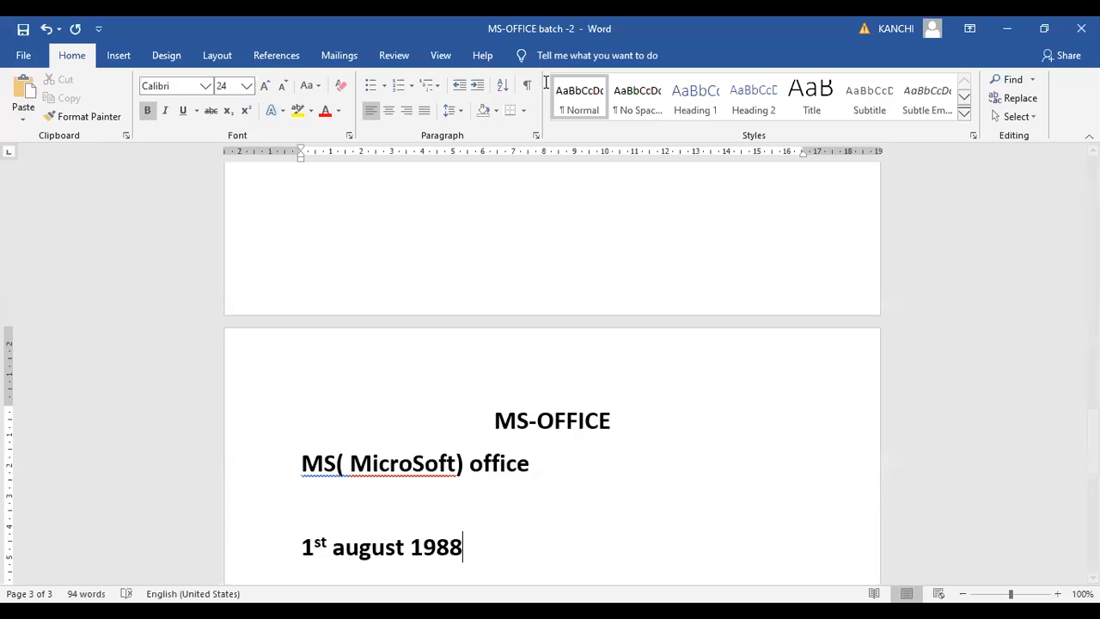
Extend the date line with "- bill gates- lasvegas", including a space before lasvegas
text(- bill gates)
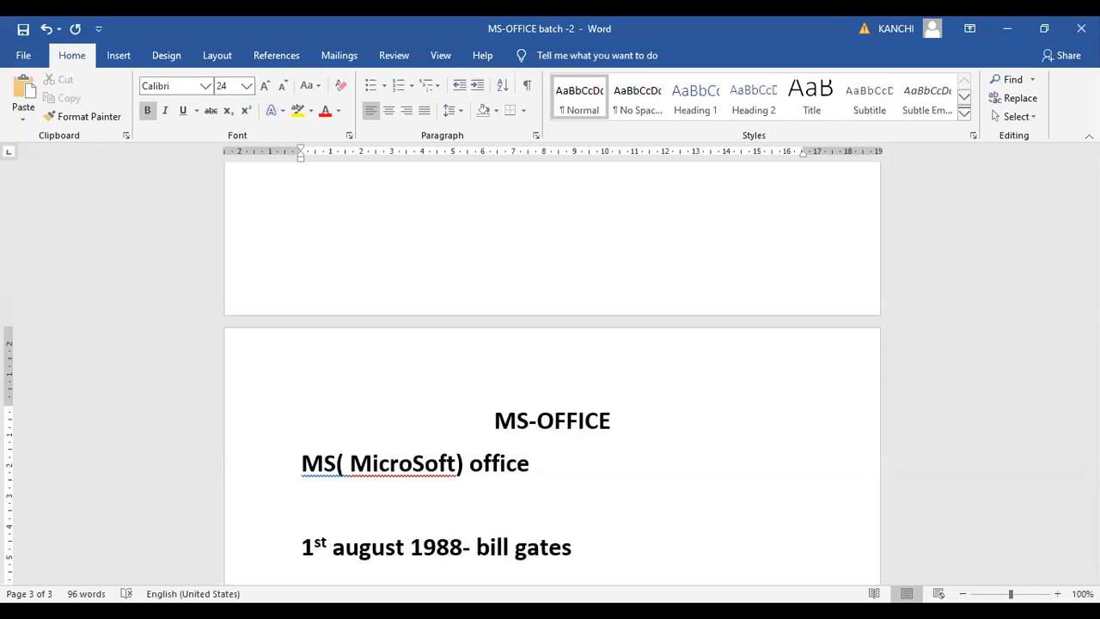
text(-lasveg)
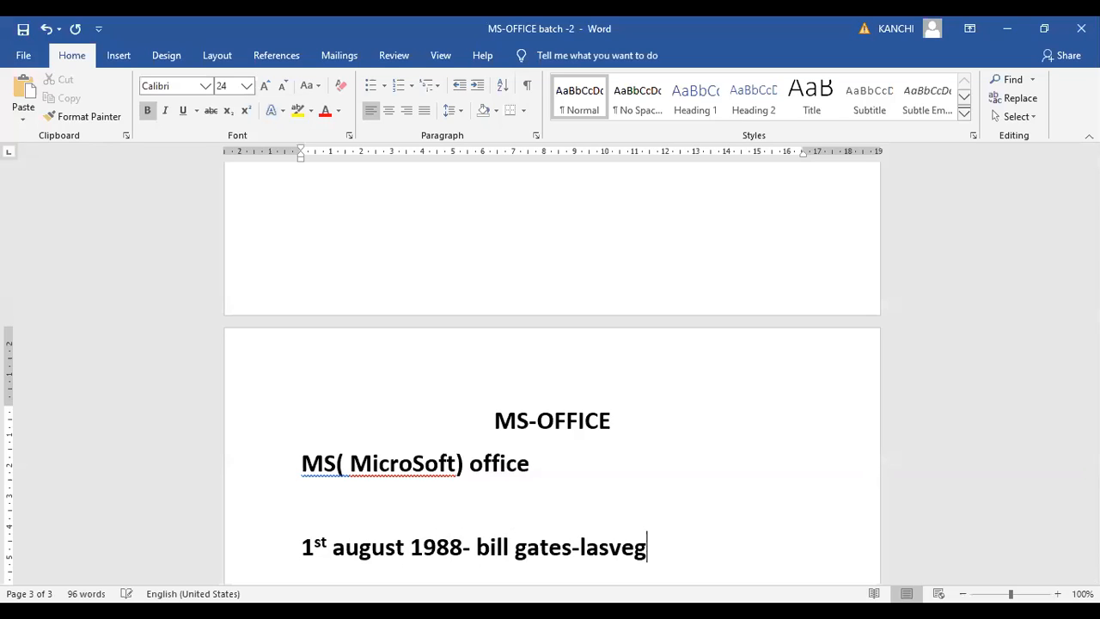
text(as)
key(Left)
key(Left)
key(Left)
key(Left)
key(Left)
key(Left)
key(Left)
key(Left)
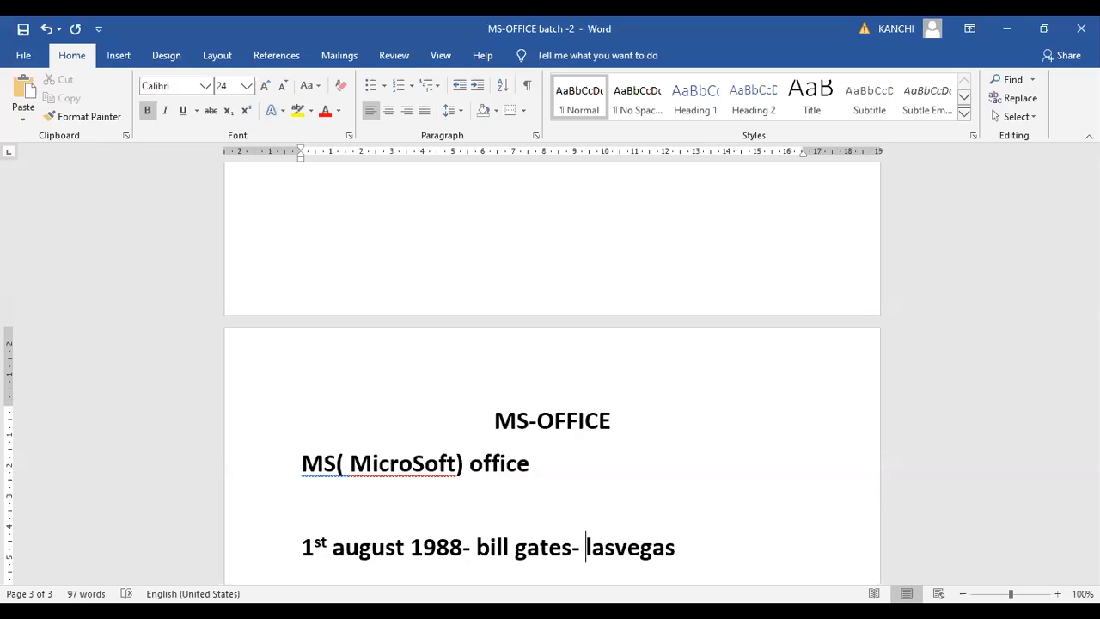
Add a new line reading "Regular works," below the date line
key(Right)
key(Right)
key(Right)
key(Right)
key(Right)
key(Right)
key(Right)
key(Right)
key(Return)
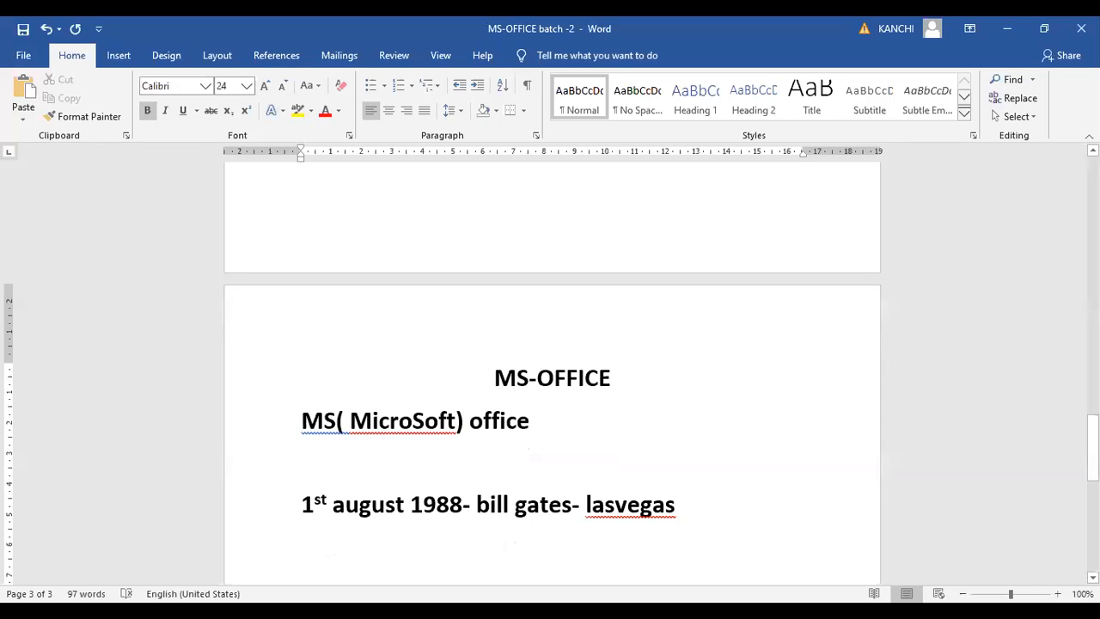
text(regular )
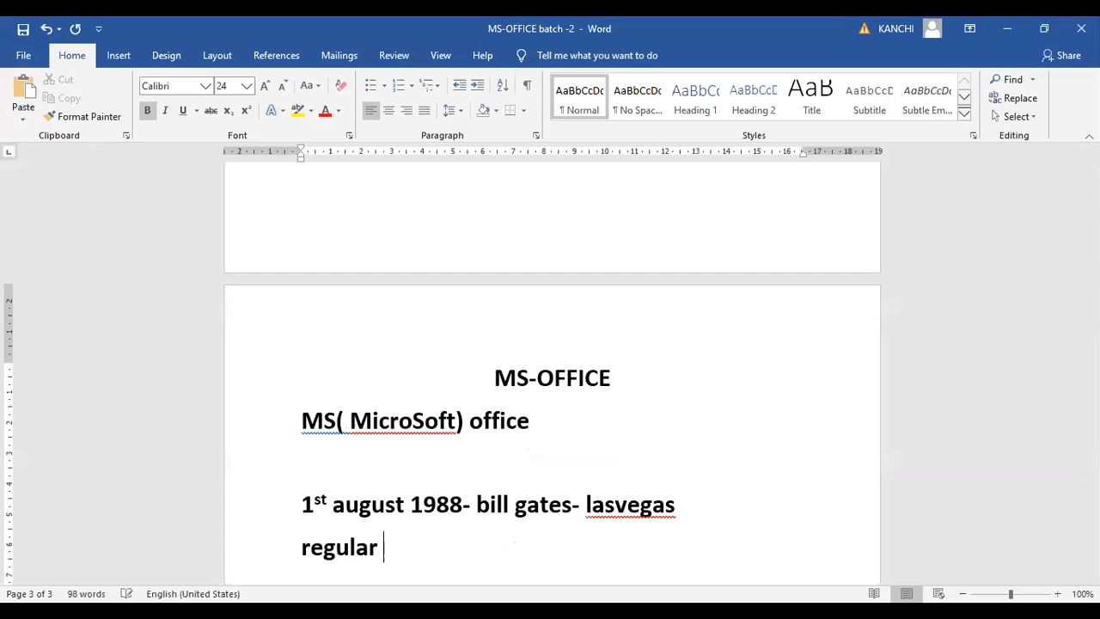
text(works,)
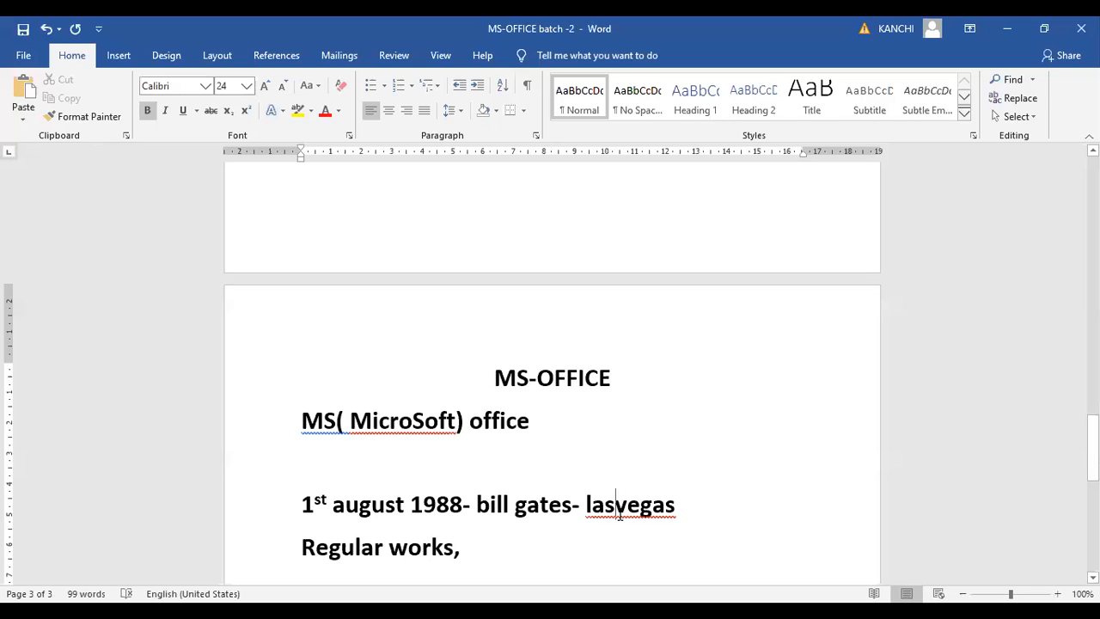
Add a new line listing "MS-WORD,MS-EXCEL,MS-POWERPOINT" under Regular works
key(Return)
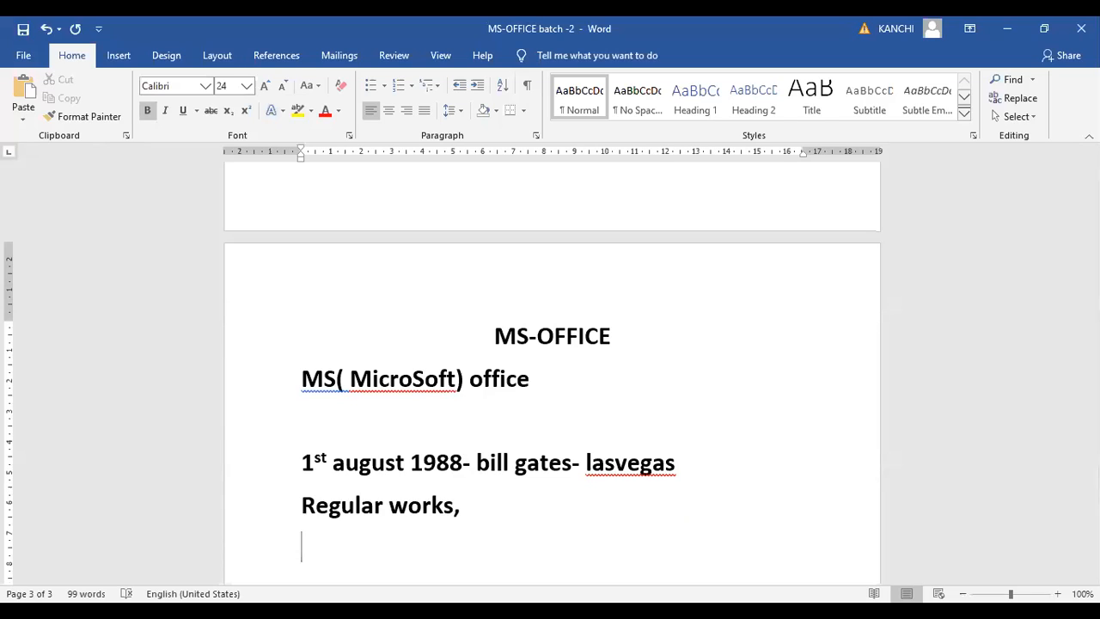
text(MS)
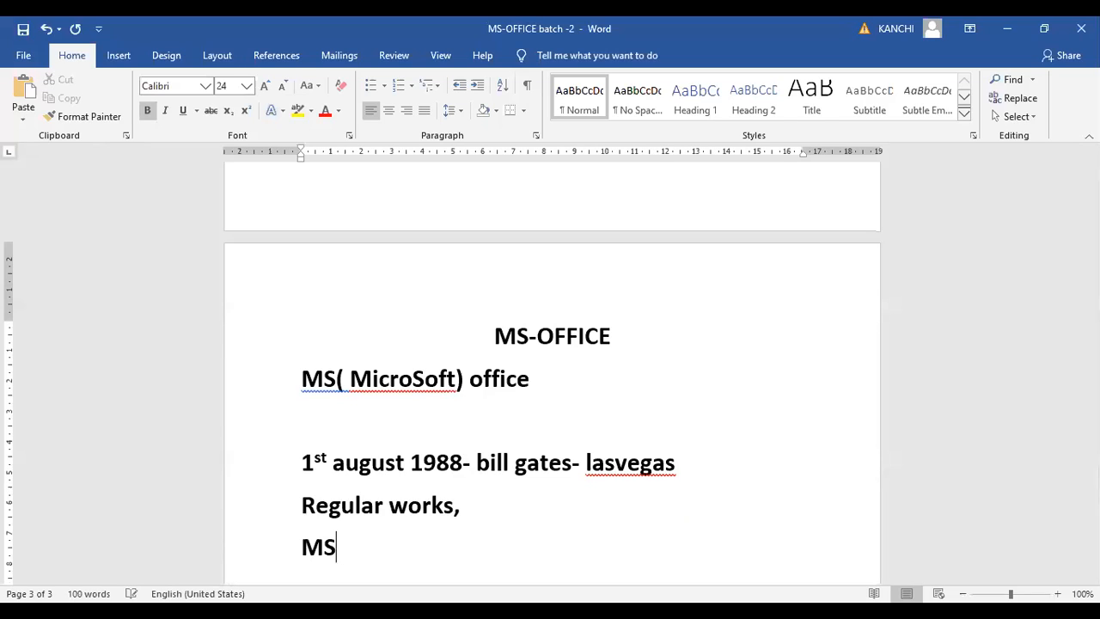
text(-WORD)
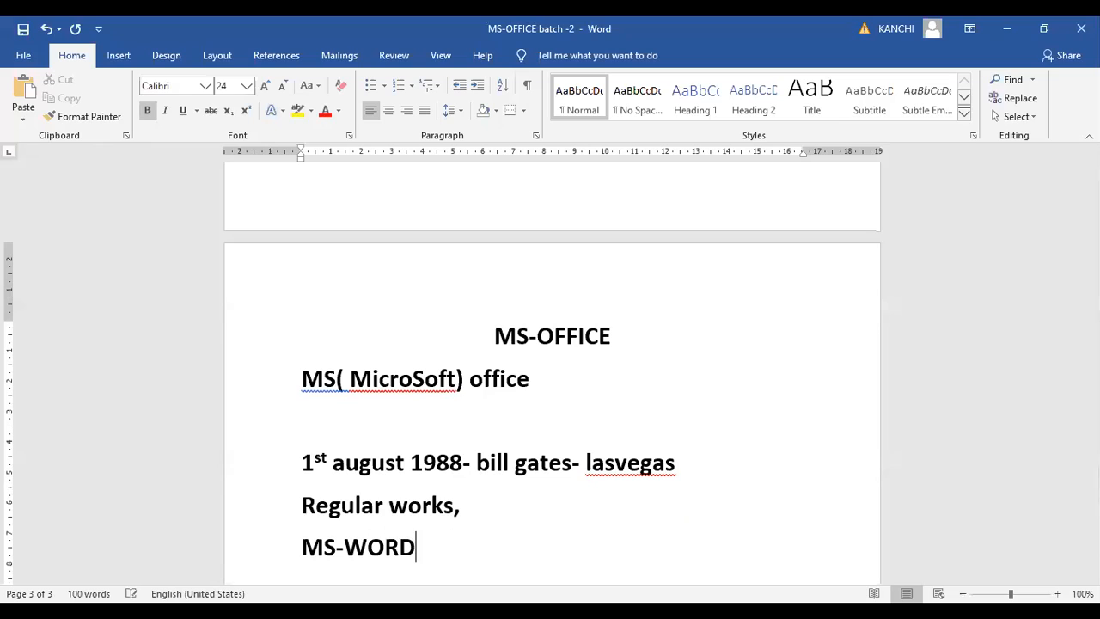
text(,MS-E)
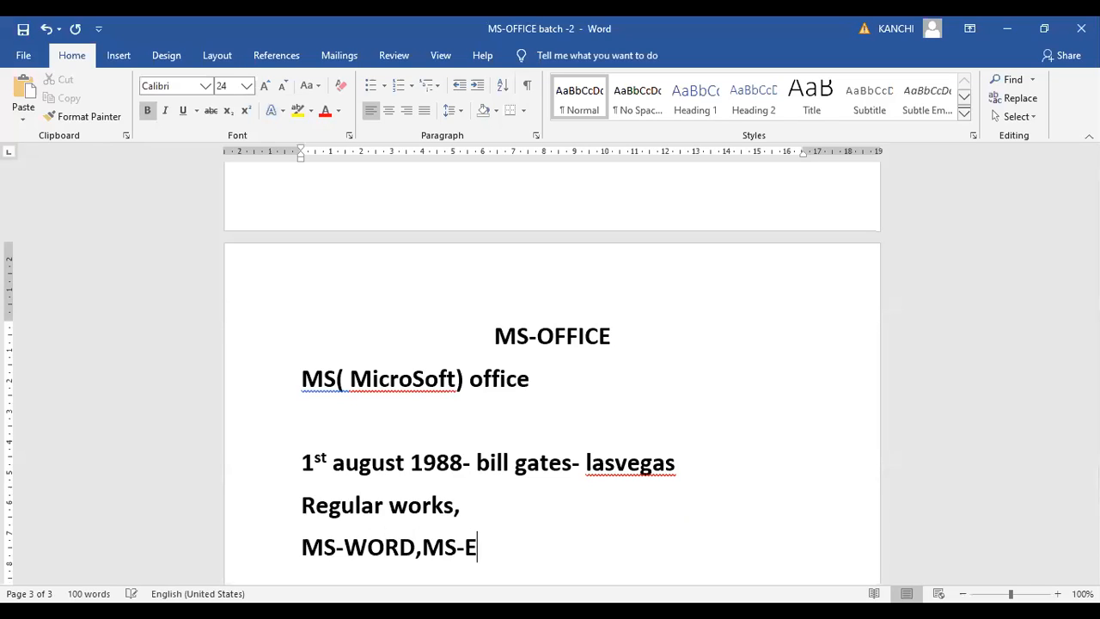
text(XCEL)
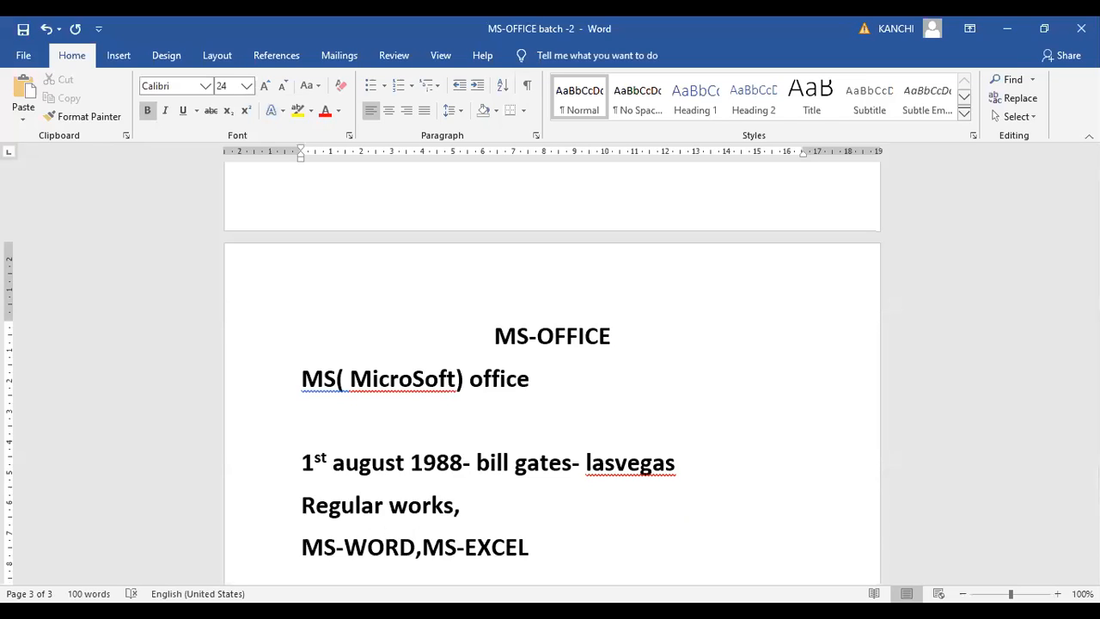
text(,MS-POWERPOINT)
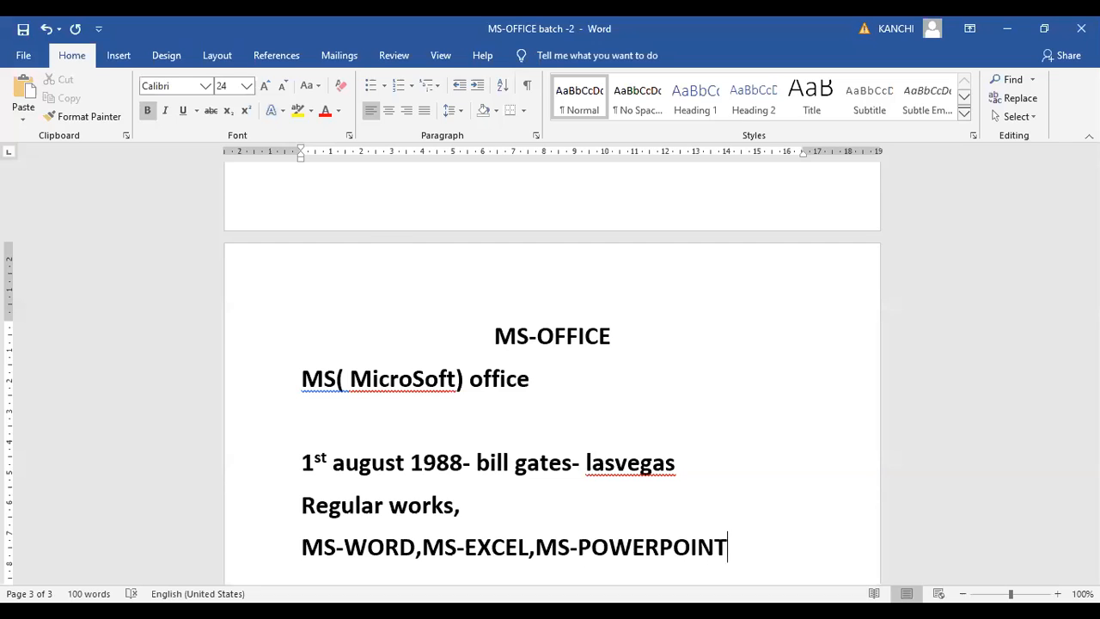
Continue the program list on the same line with "THESE ARE THE DESKTOP APPILICATIONS"
key(Return)
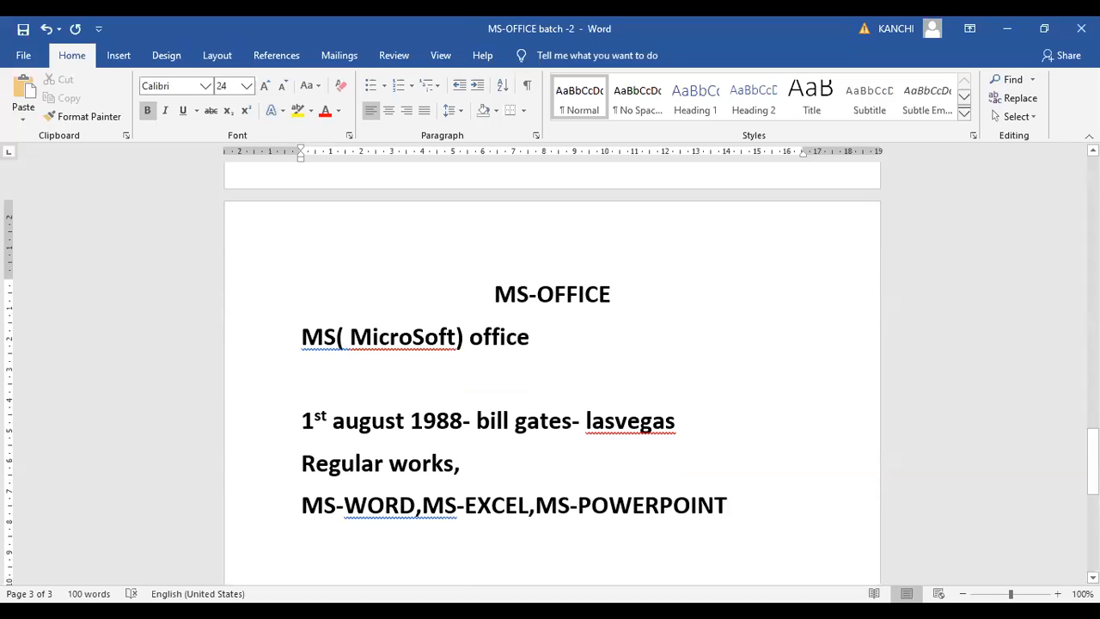
key(BackSpace)
text(T)
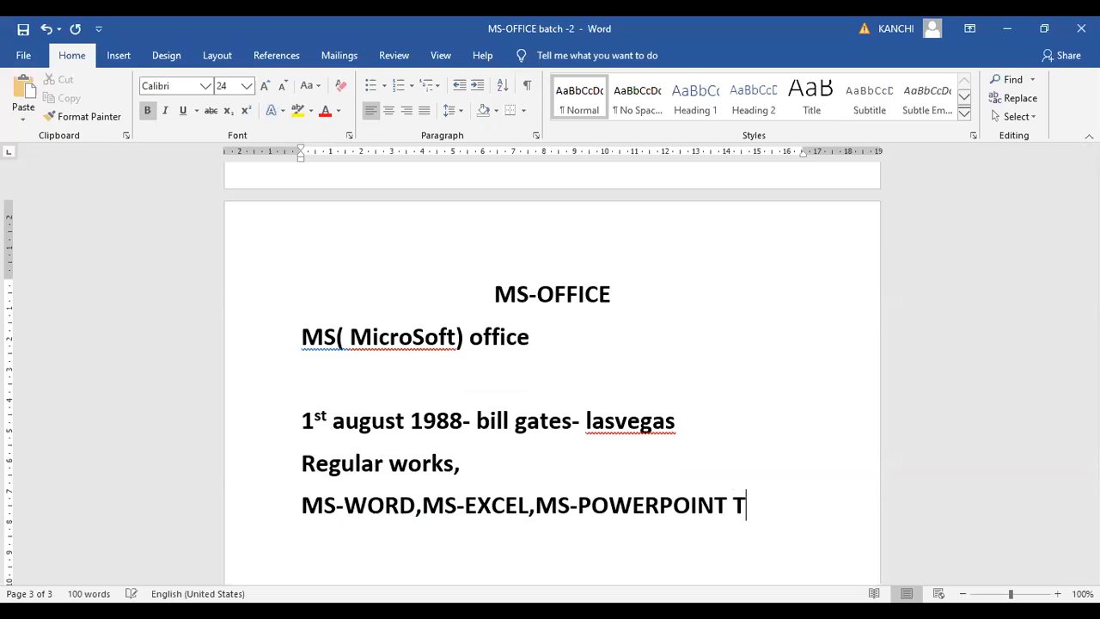
text(HESE ARE)
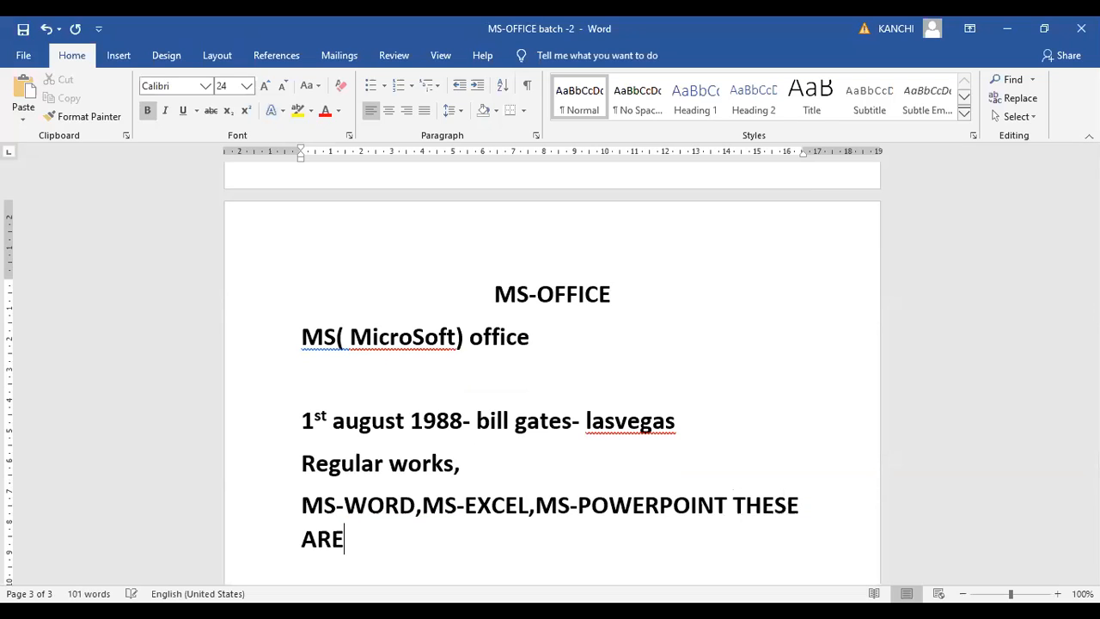
text( THE DES)
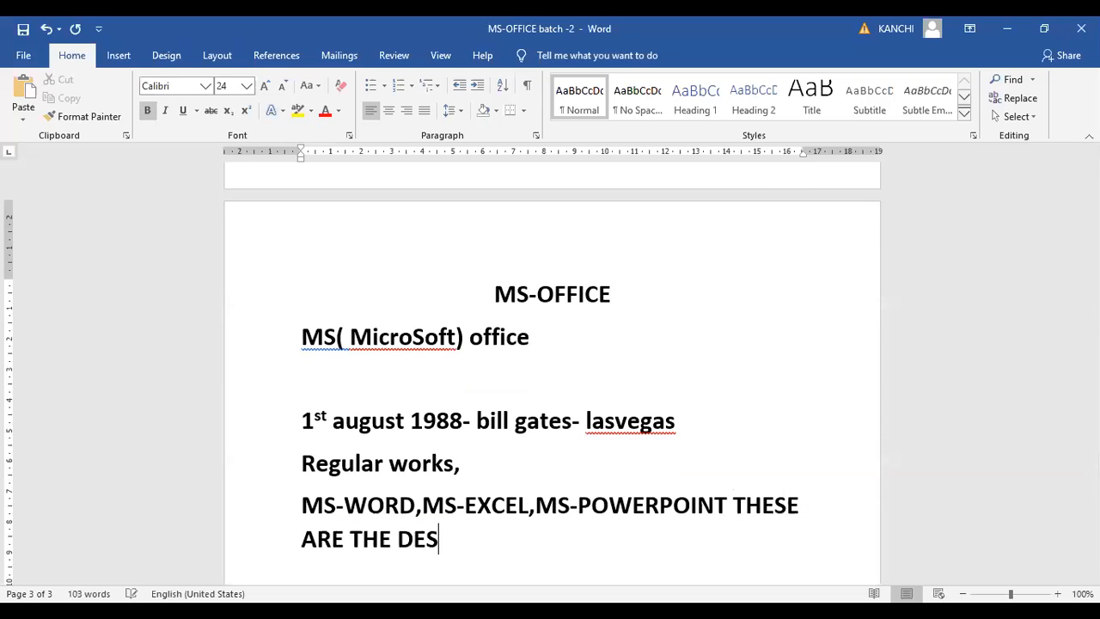
text(KTOP APP)
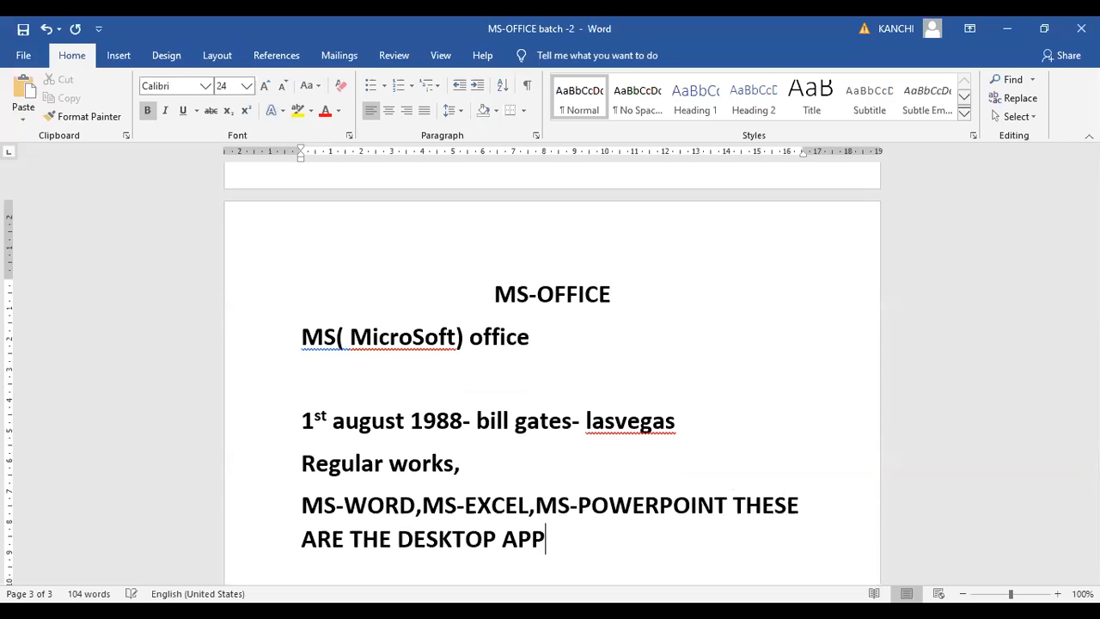
text(ILICATIONS)
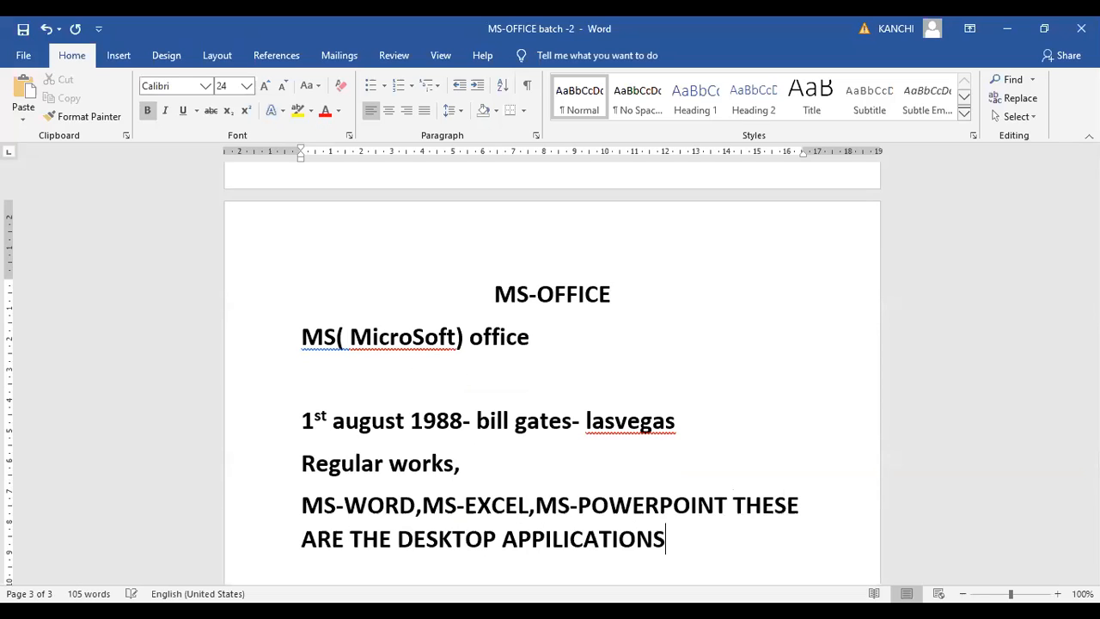
Add the heading "MS-OFFICES VERSIONS: -" below the desktop applications text, leaving one blank line between them
scroll(552, 369, down, 1)
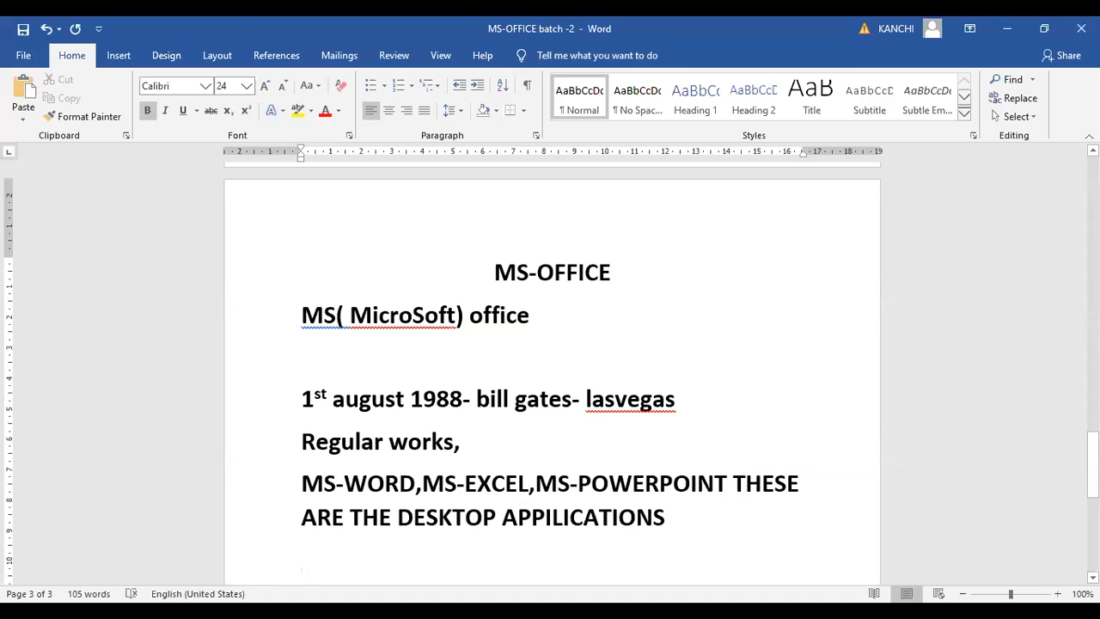
key(Return)
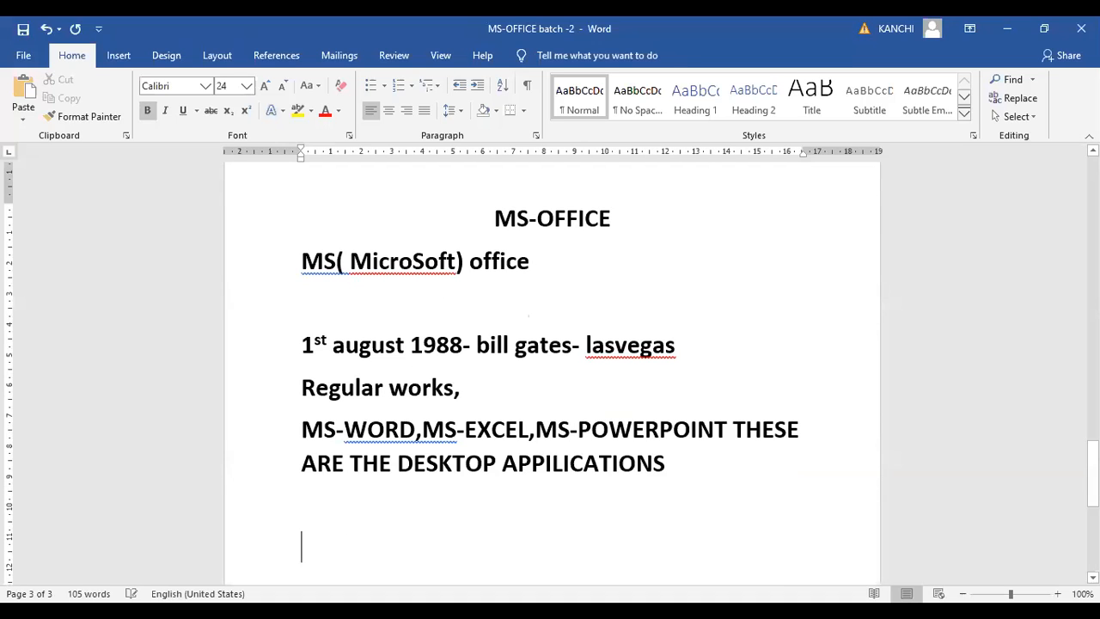
text(MS-OFFI)
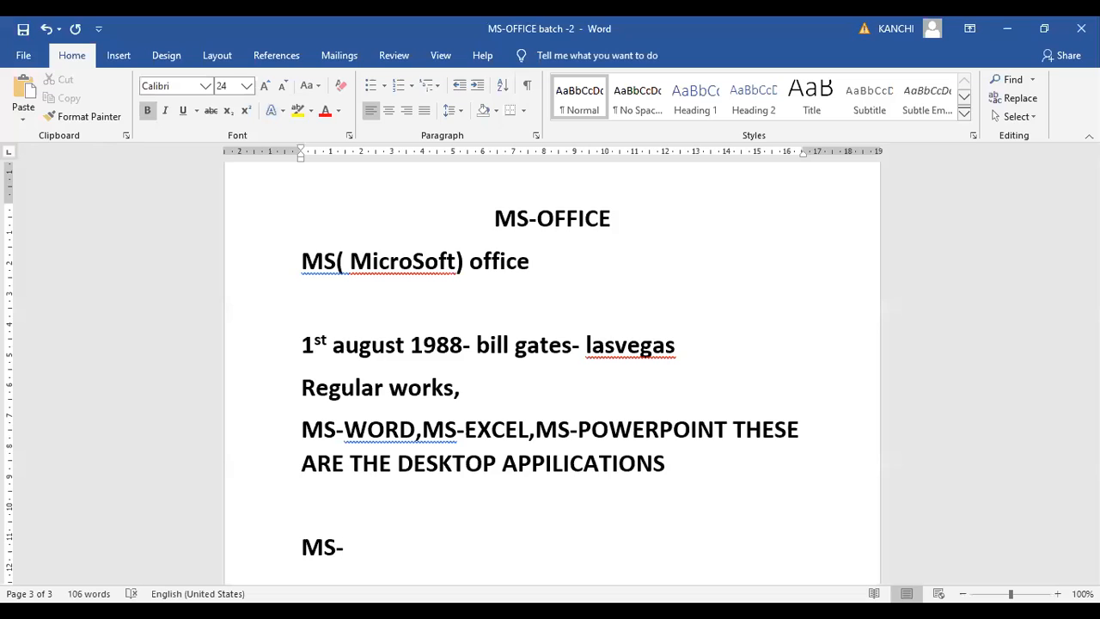
text(VERSIO)
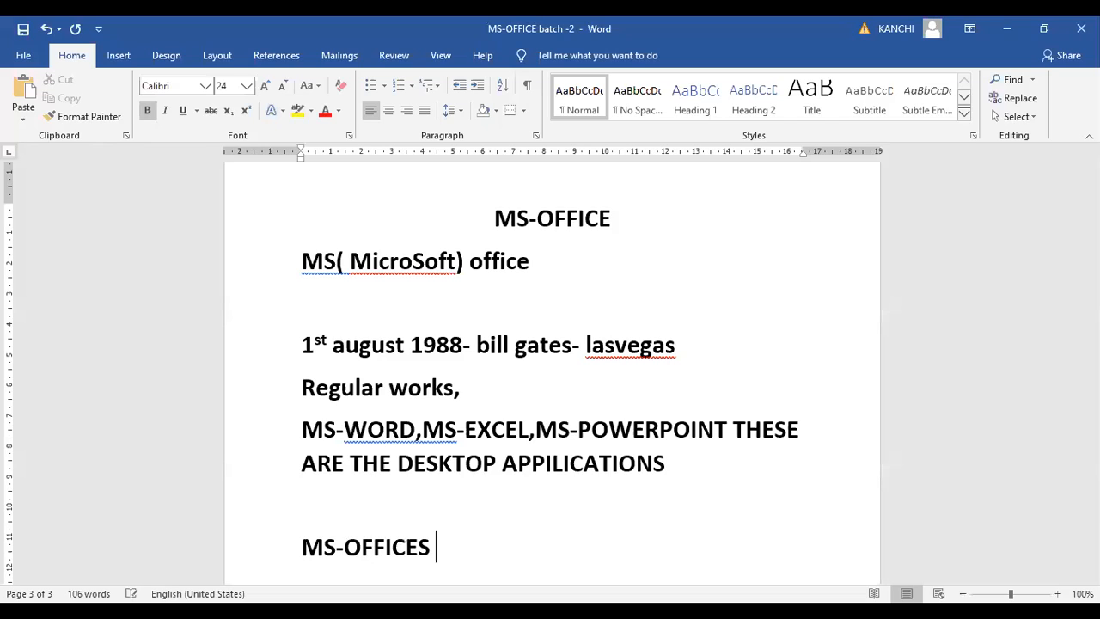
text(NS:" -)
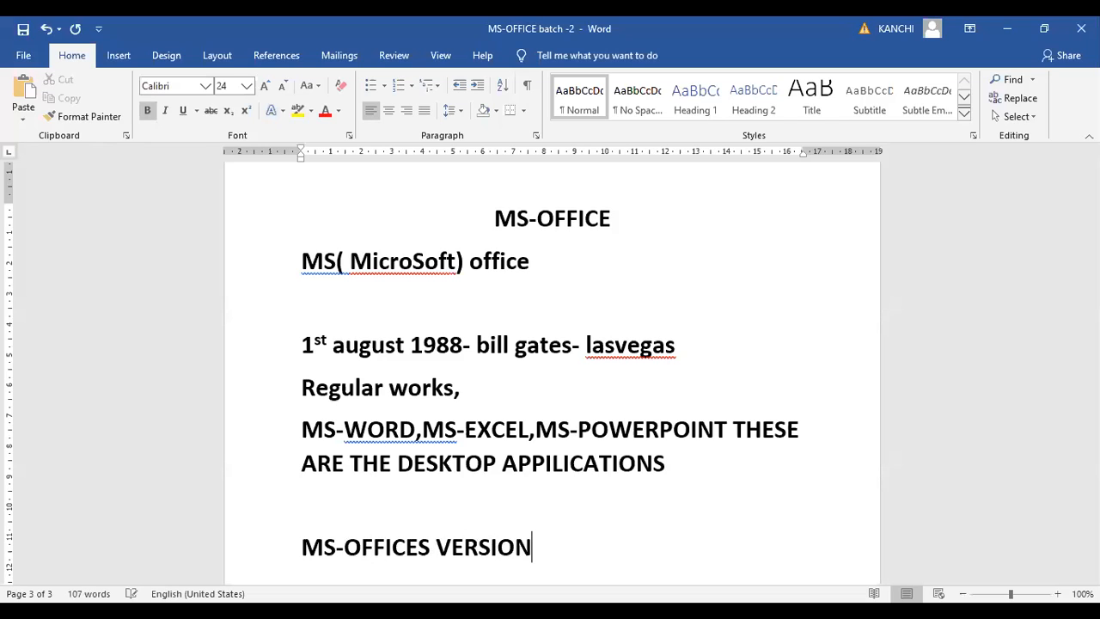
key(BackSpace)
key(BackSpace)
key(BackSpace)
text(-)
Start a numbered list below the versions heading, after a blank line, with the text "MS-OFFICE FOR WINDOWS" in the first item
key(Return)
key(Return)
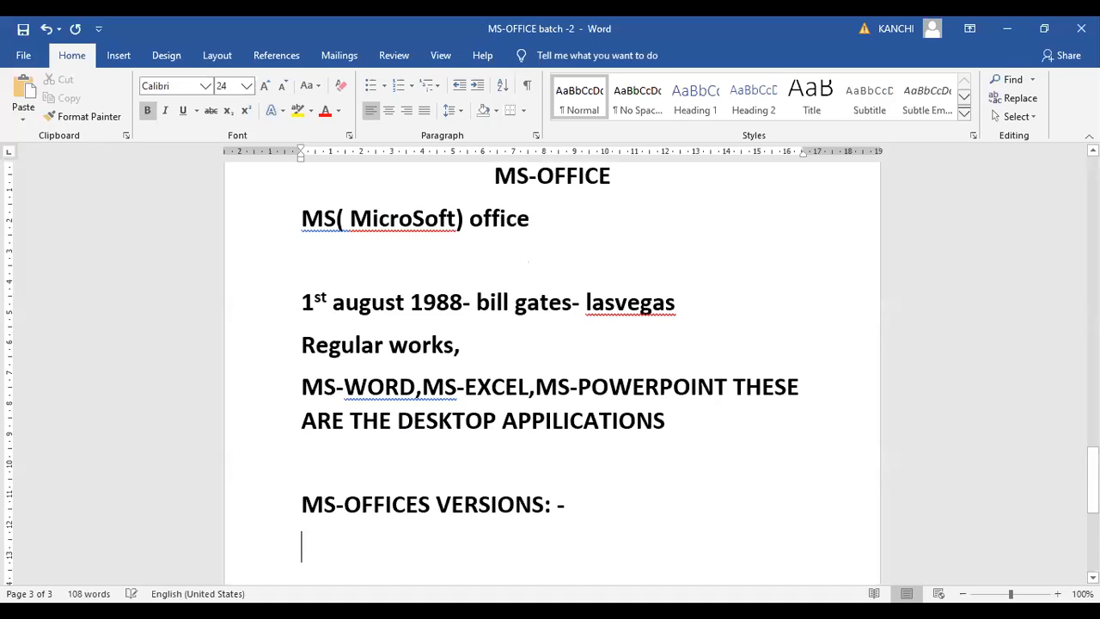
click(397, 86)
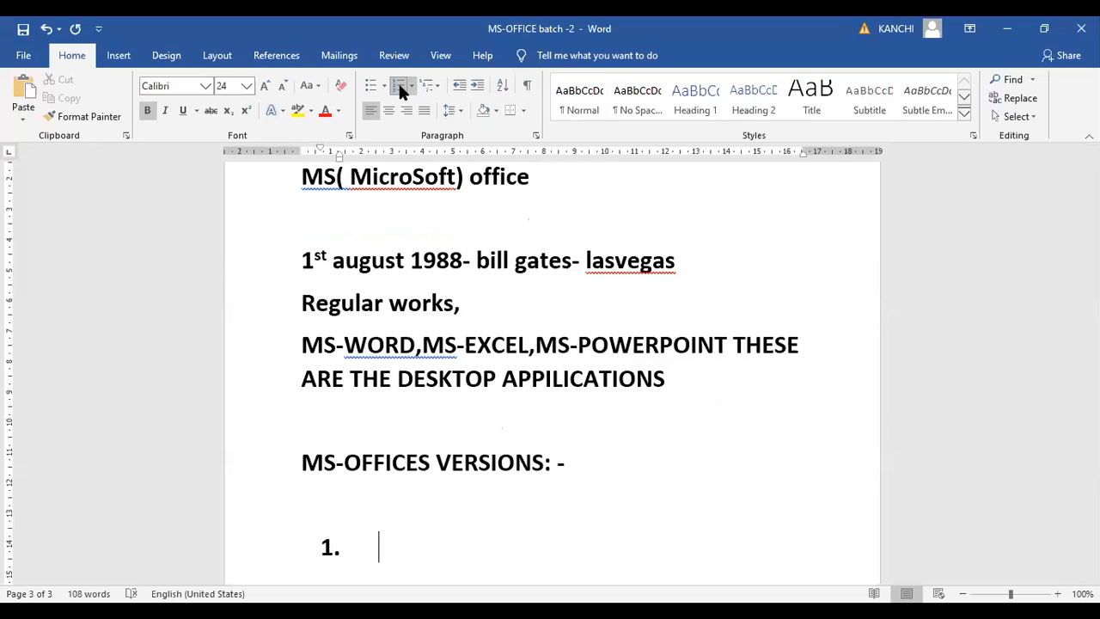
text(MS-OFFICE )
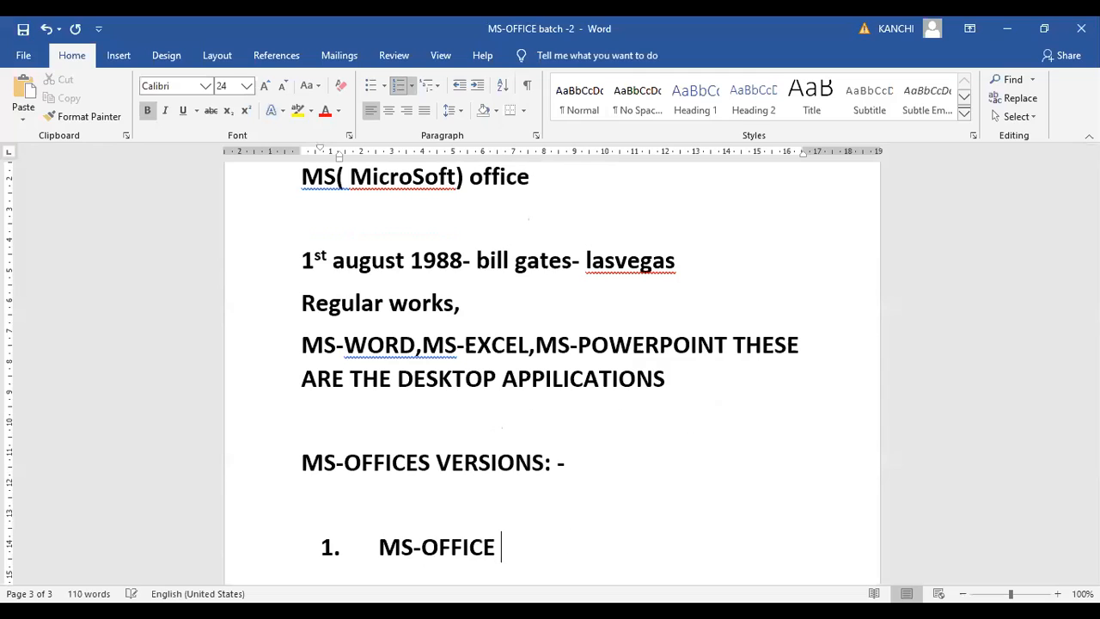
text(FOR W)
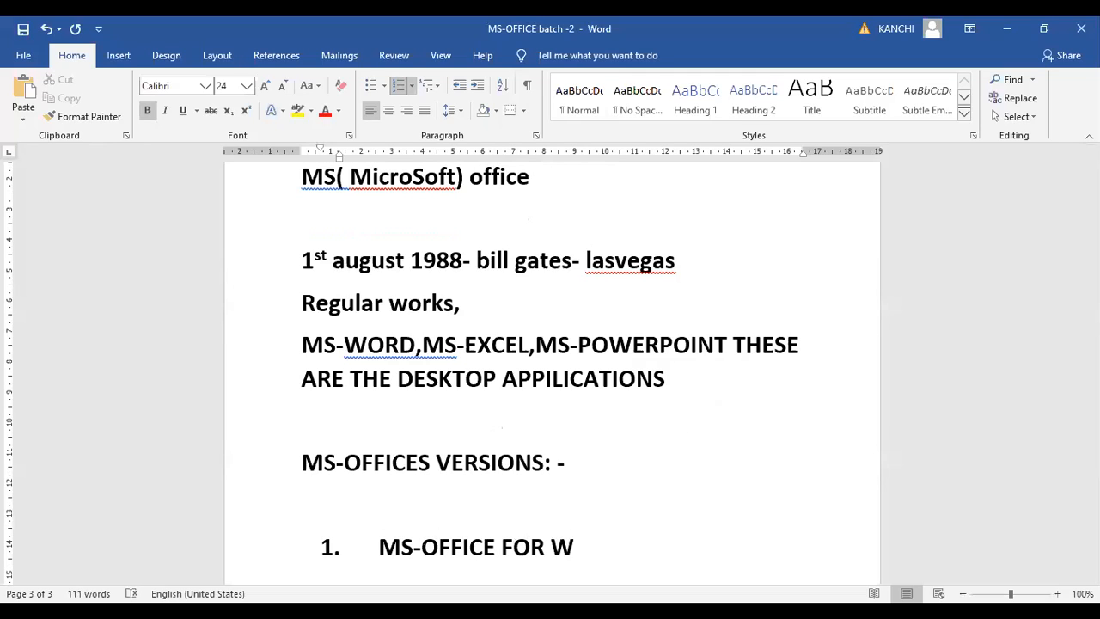
text(INDOE)
key(BackSpace)
text(WS )
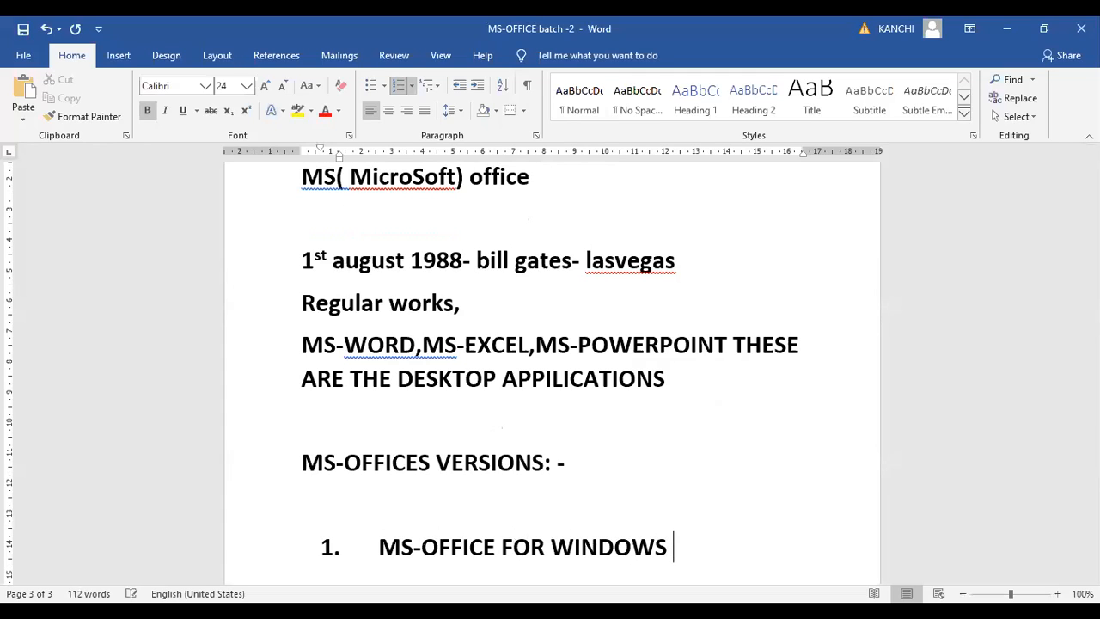
text(1.0)
Complete the first list item with "1.0 in October 1990"
text(in oct)
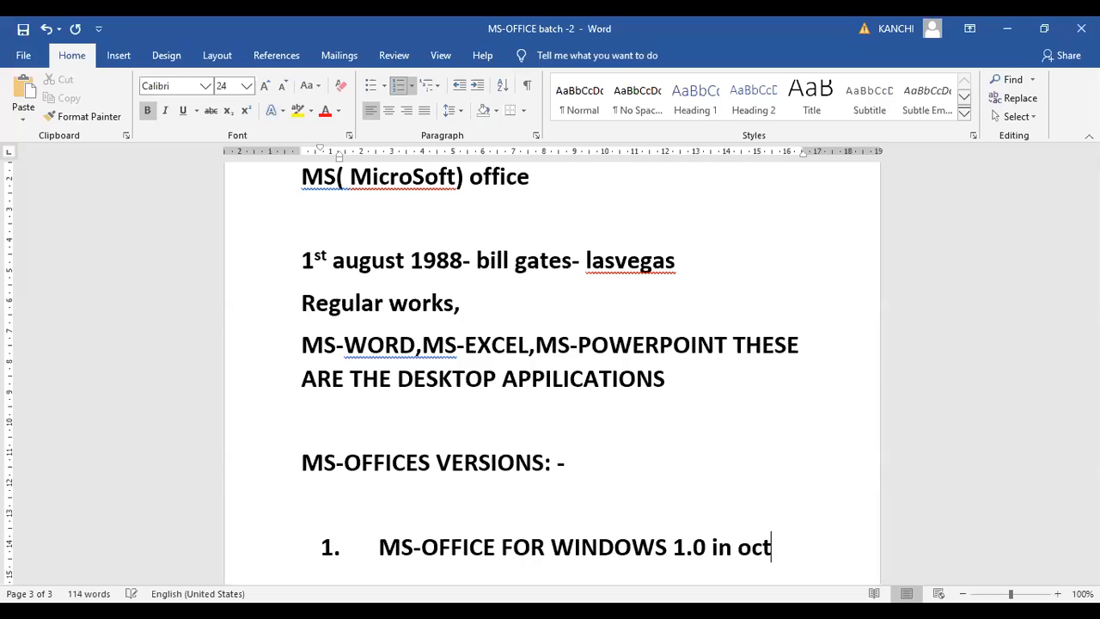
key(Return)
text(1990)
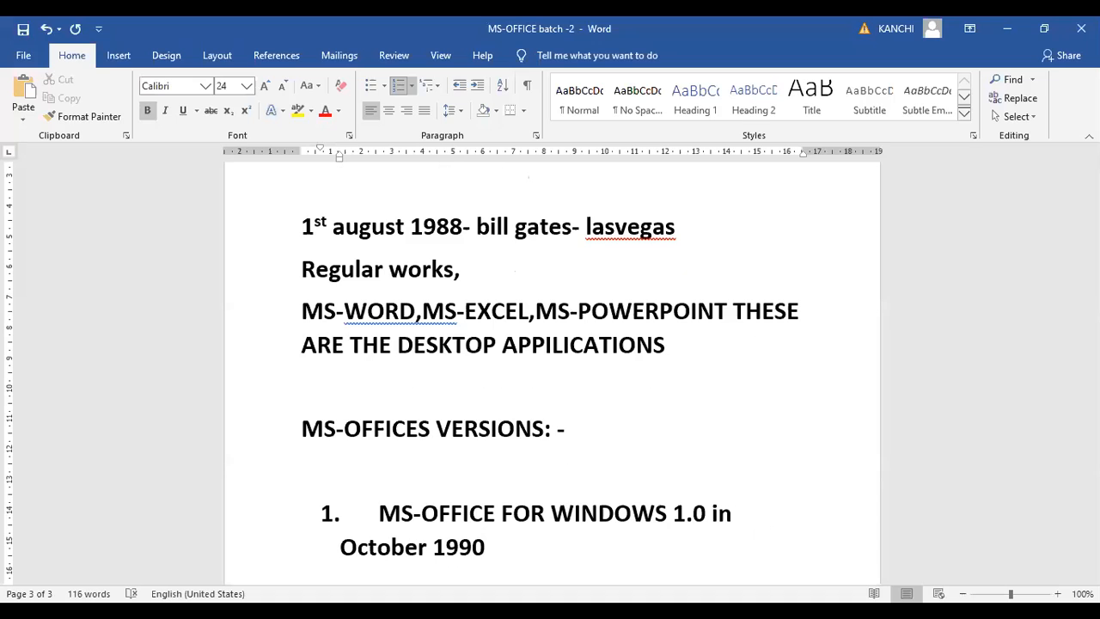
Add a second numbered item reading "MS-OFFICE 3.0 - August"
key(Return)
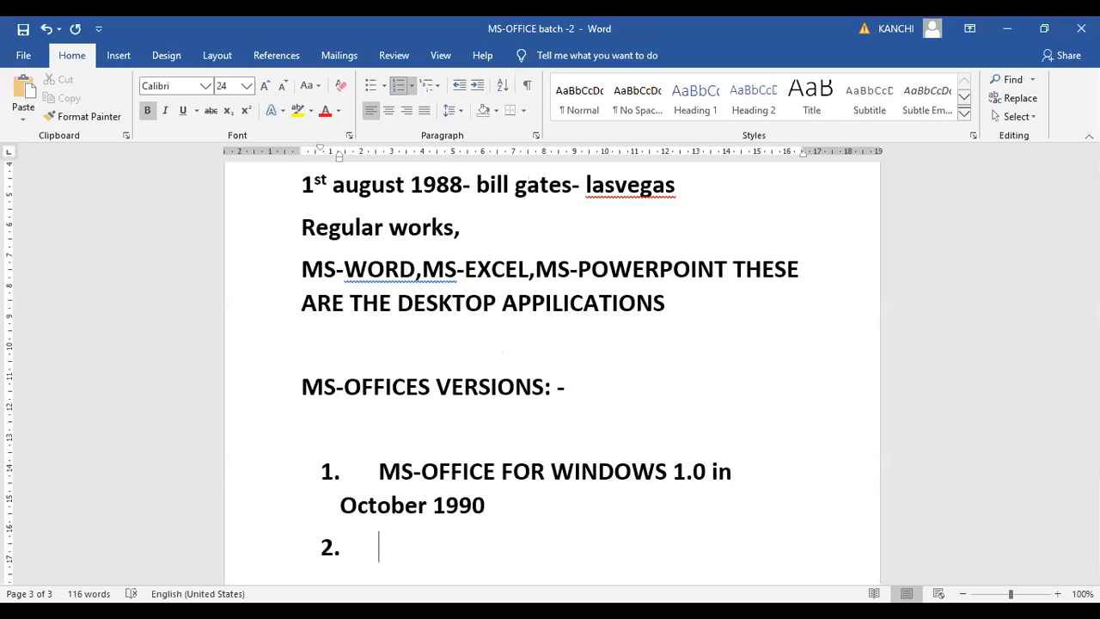
text(MS-OFFICE )
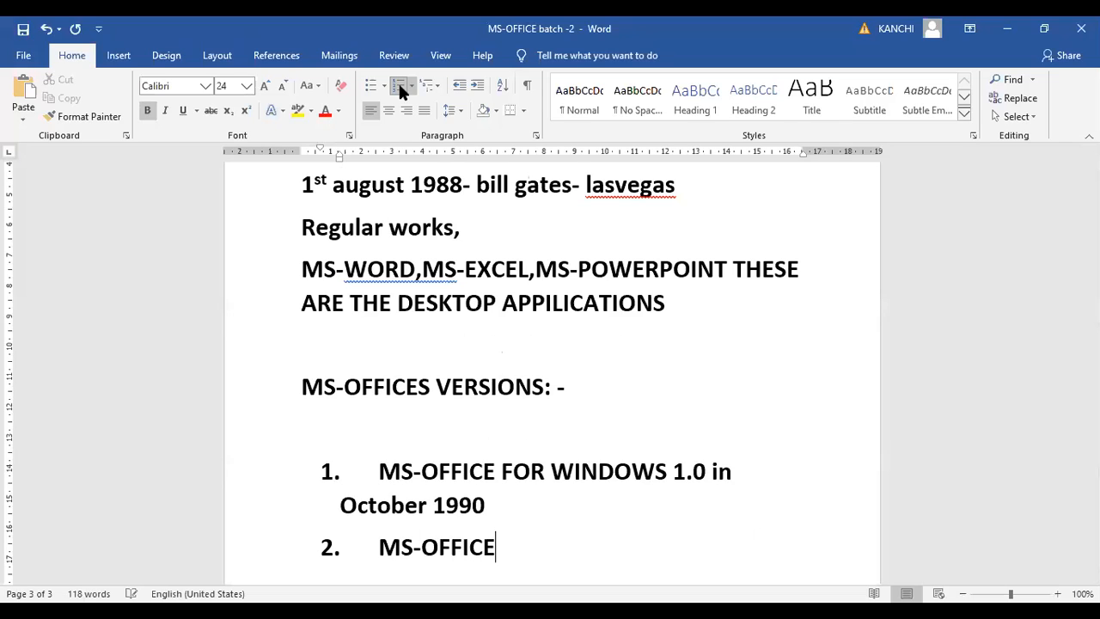
text(3.0 - Aug)
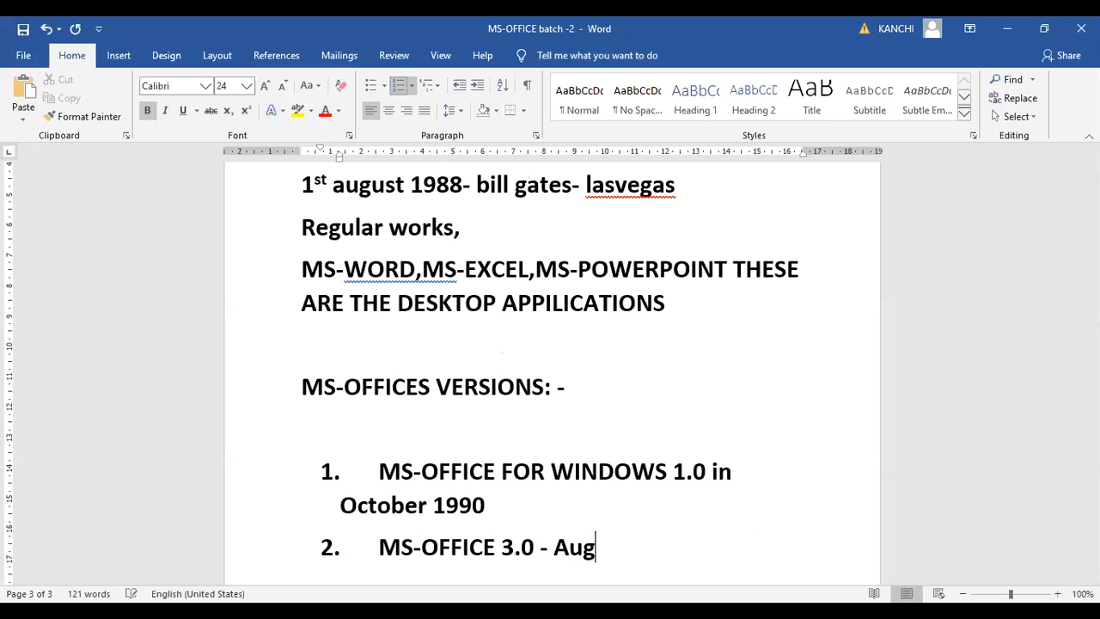
text(ust)
Complete the second item's date by inserting 30 before August and 1992 after it
key(Left)
key(Left)
key(Left)
key(Left)
key(Left)
key(Left)
key(Left)
text(30)
key(Right)
key(Right)
key(Right)
key(Right)
key(Right)
key(Right)
key(Right)
text(1992)
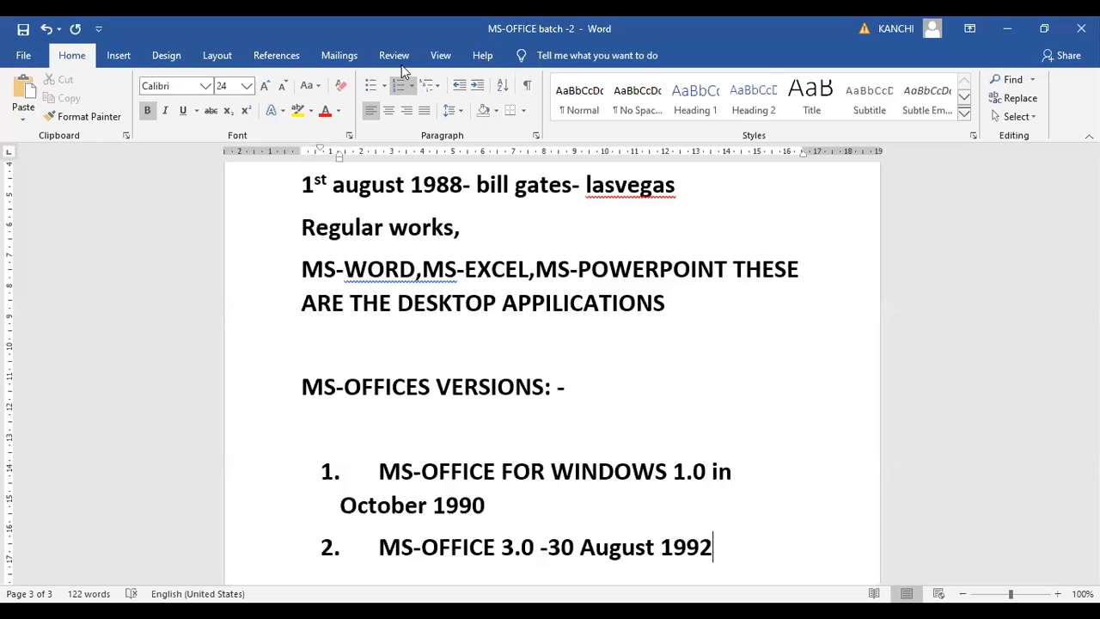
Add a third numbered item reading "MS-OFFICE 4.2 - 1994"
key(Return)
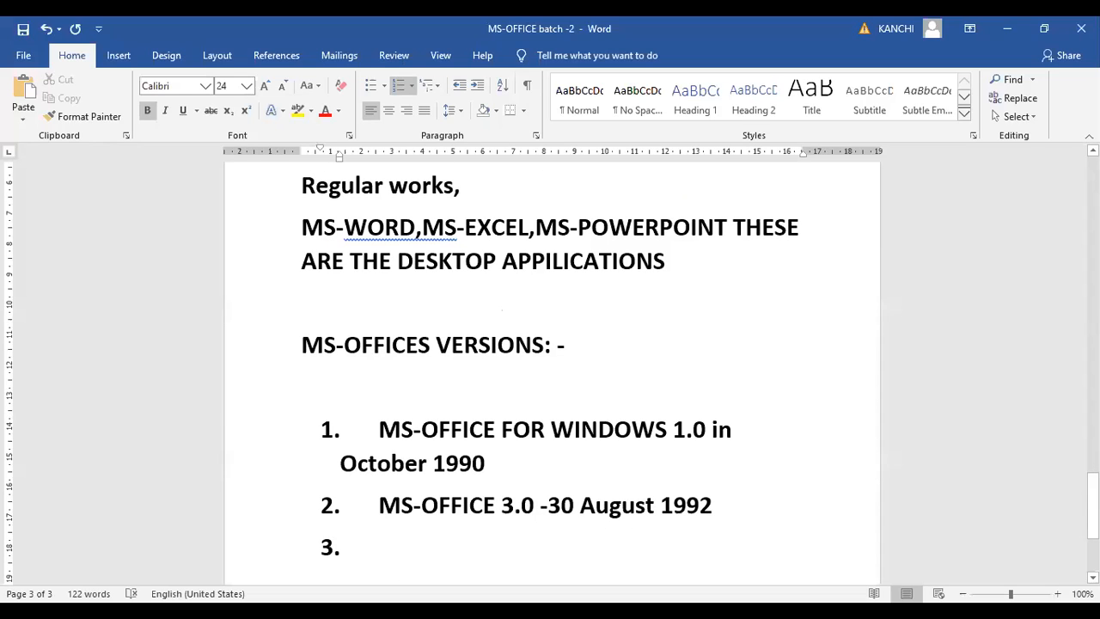
text(ms)
key(BackSpace)
key(BackSpace)
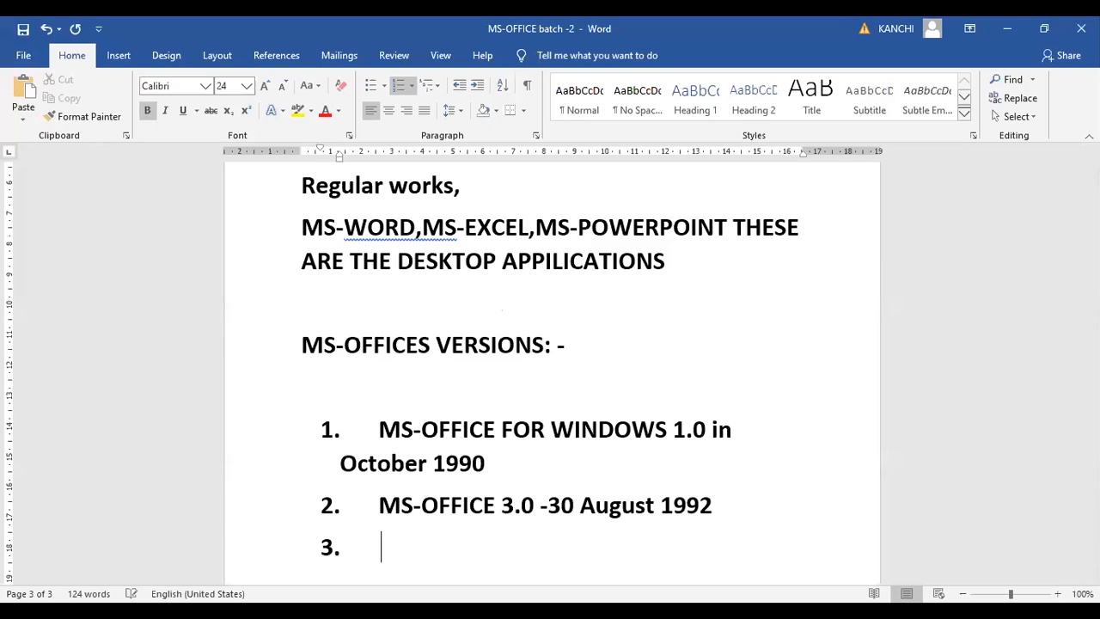
text(MS-OFFICE)
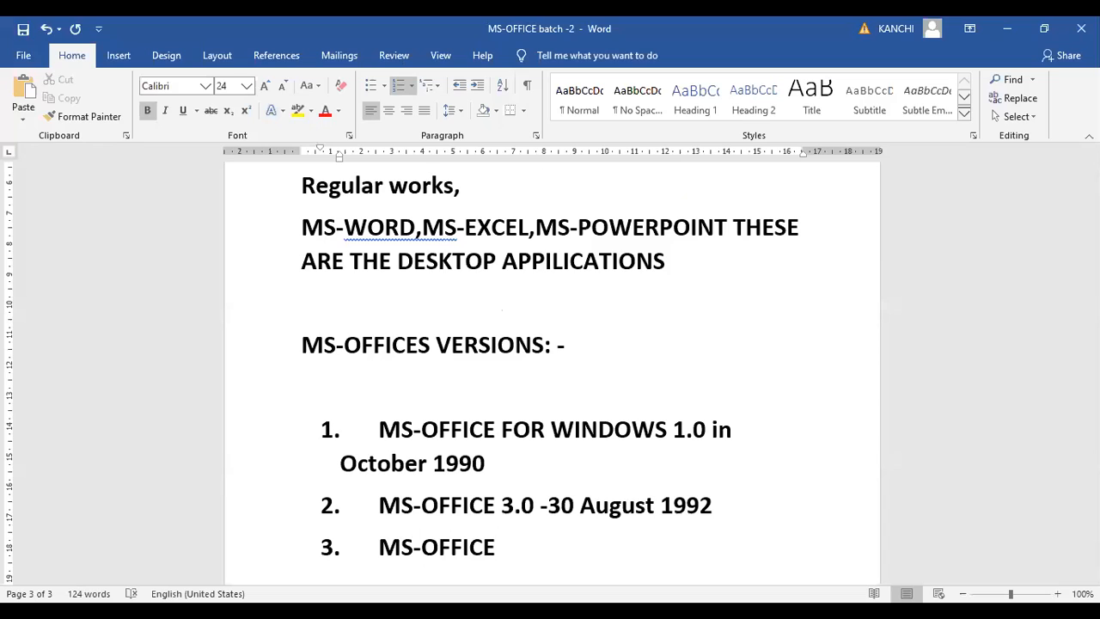
text( 4.2 - 1994)
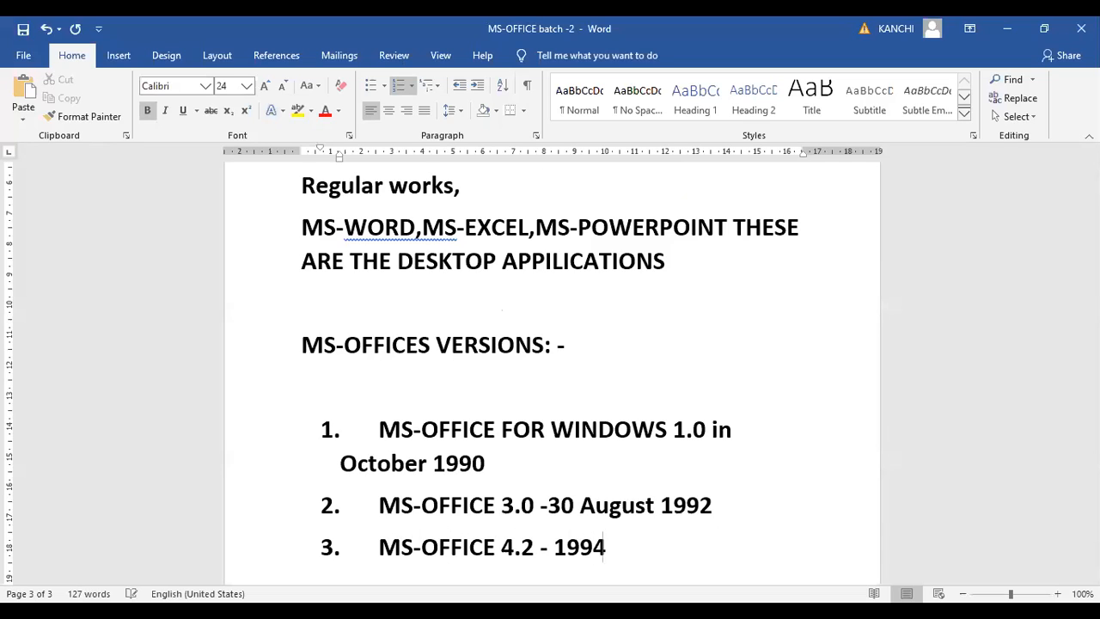
text( - )
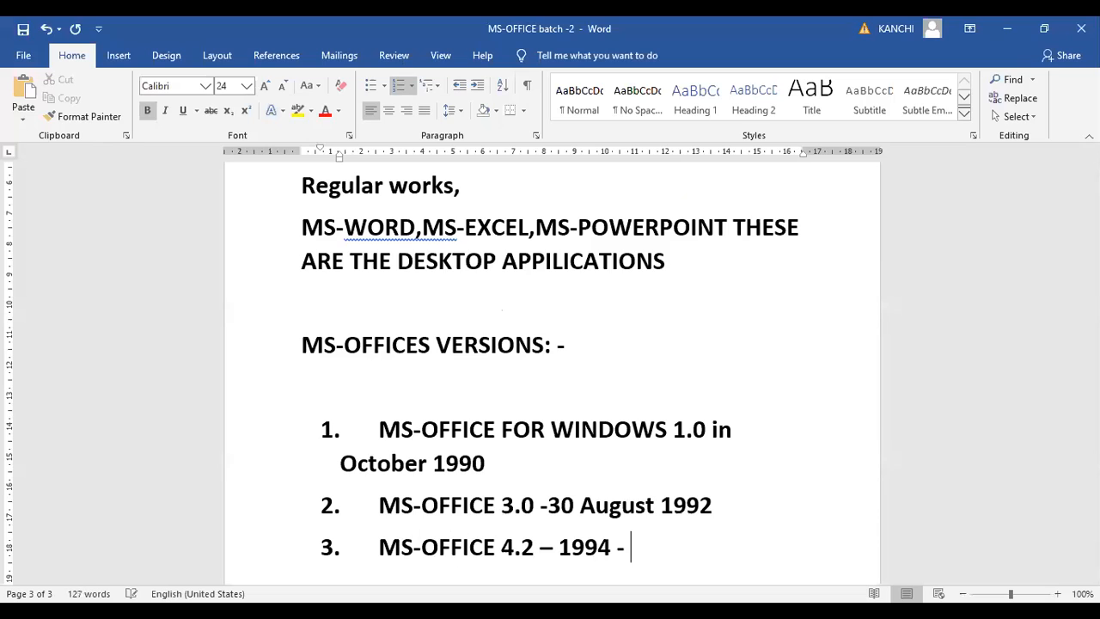
text(WINDO)
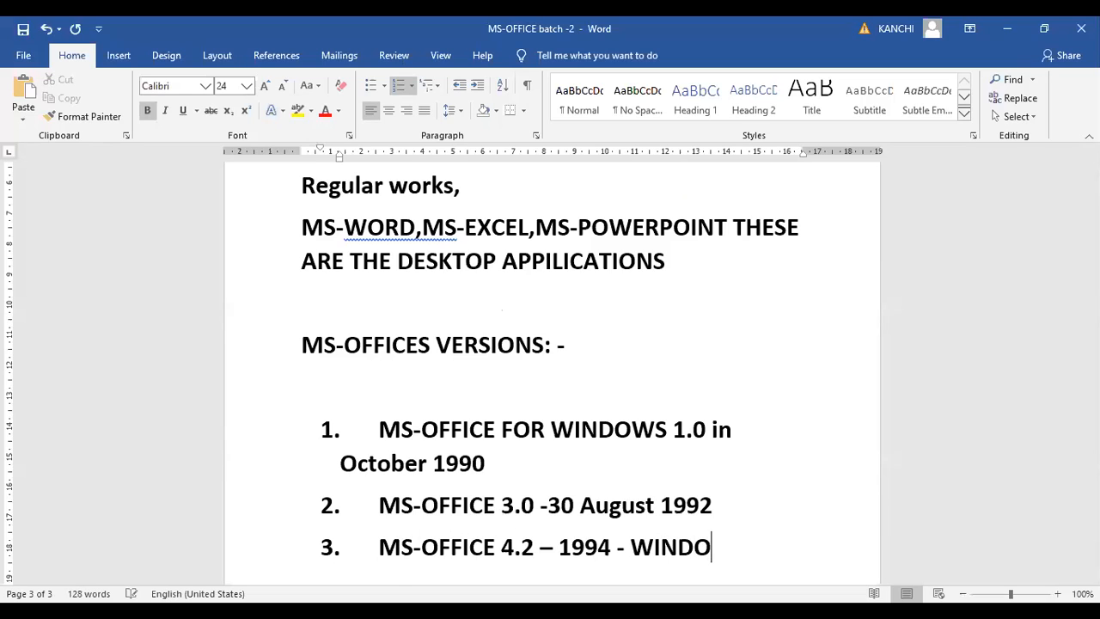
text(WS NT)
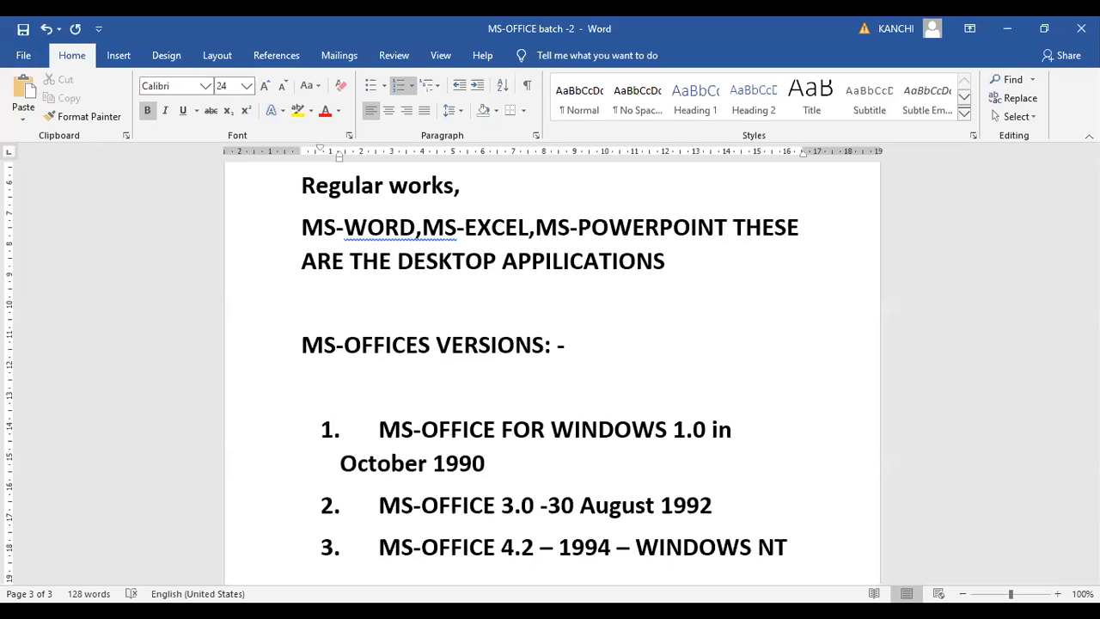
Extend the third item with "– WINDOWS NT (NEW TECHNOLOGY)"
text((NEW TECHNOLOGY)
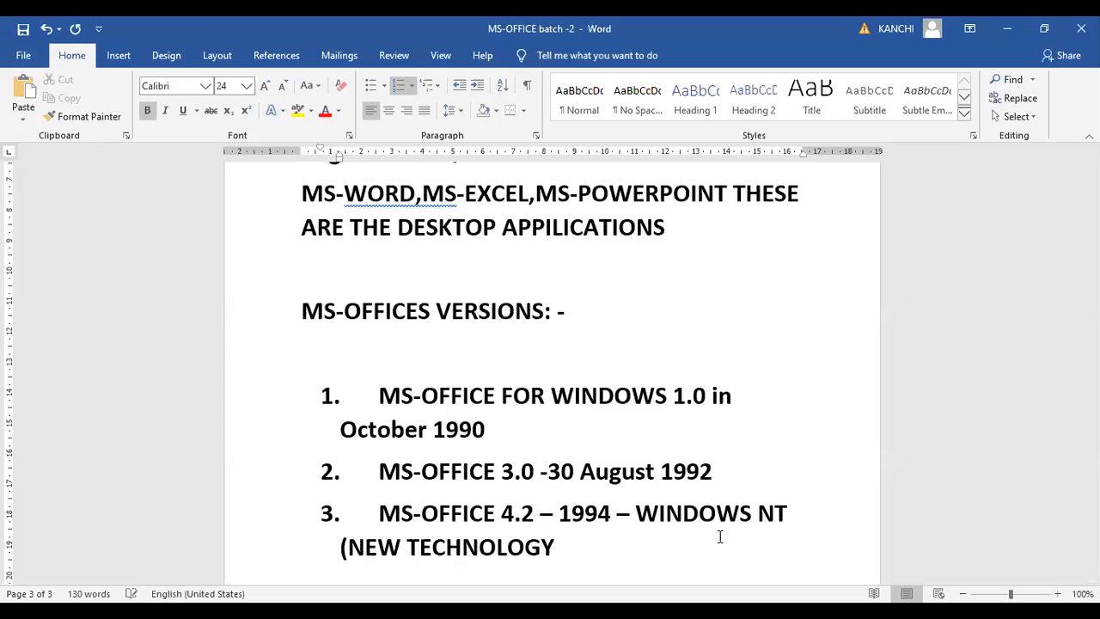
text())
Add a fourth numbered item reading "MS-OFFICE 95 – 24 AUGUST 1995"
key(Return)
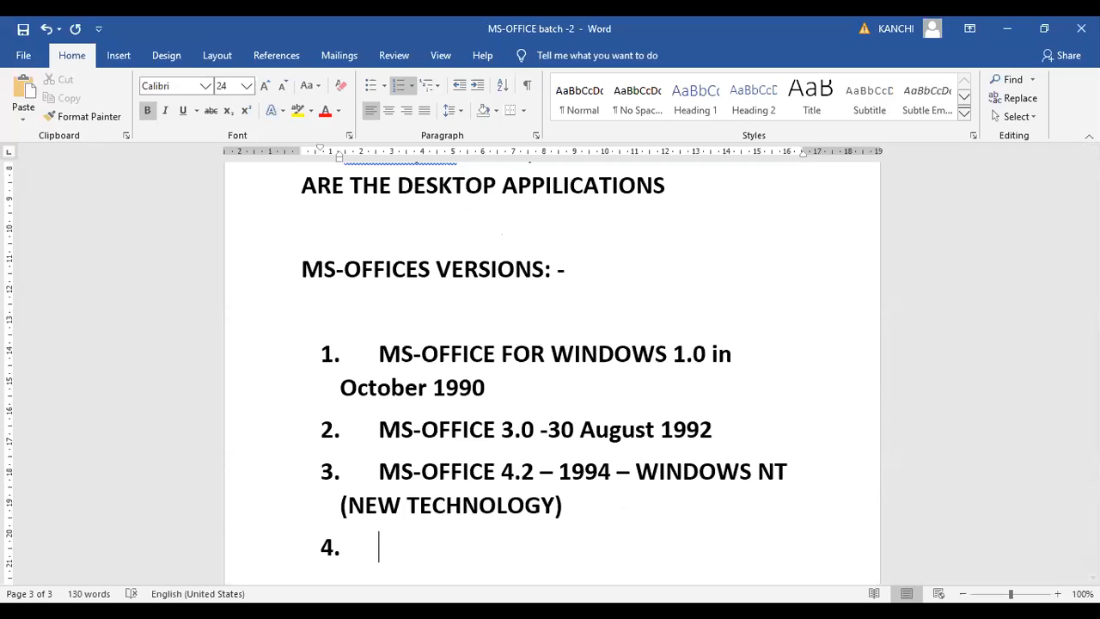
text(MS-O)
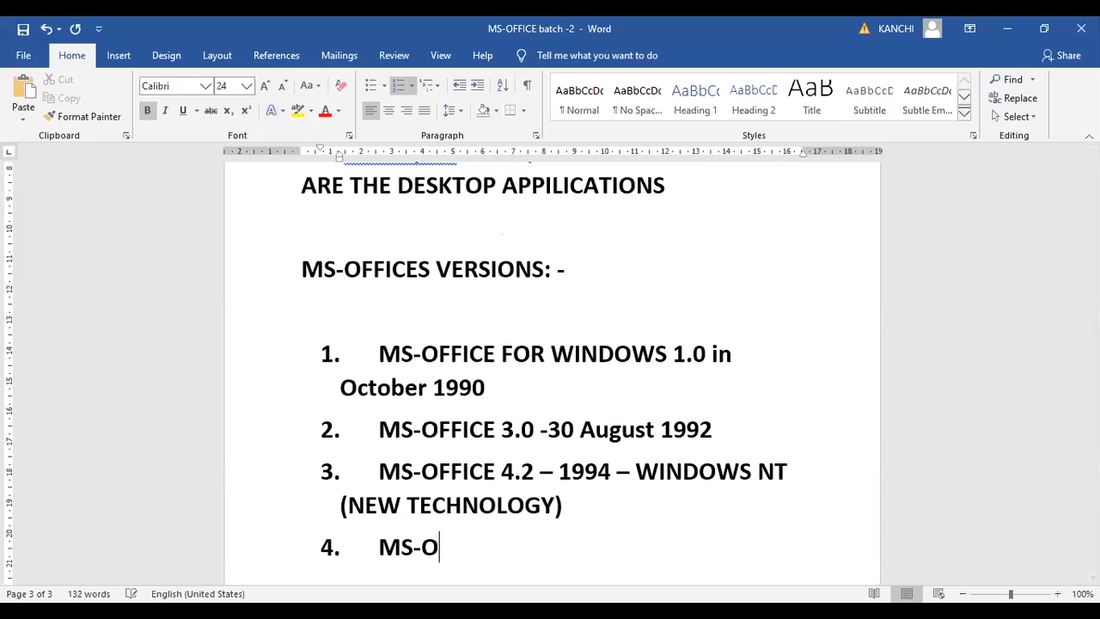
text(FFICE)
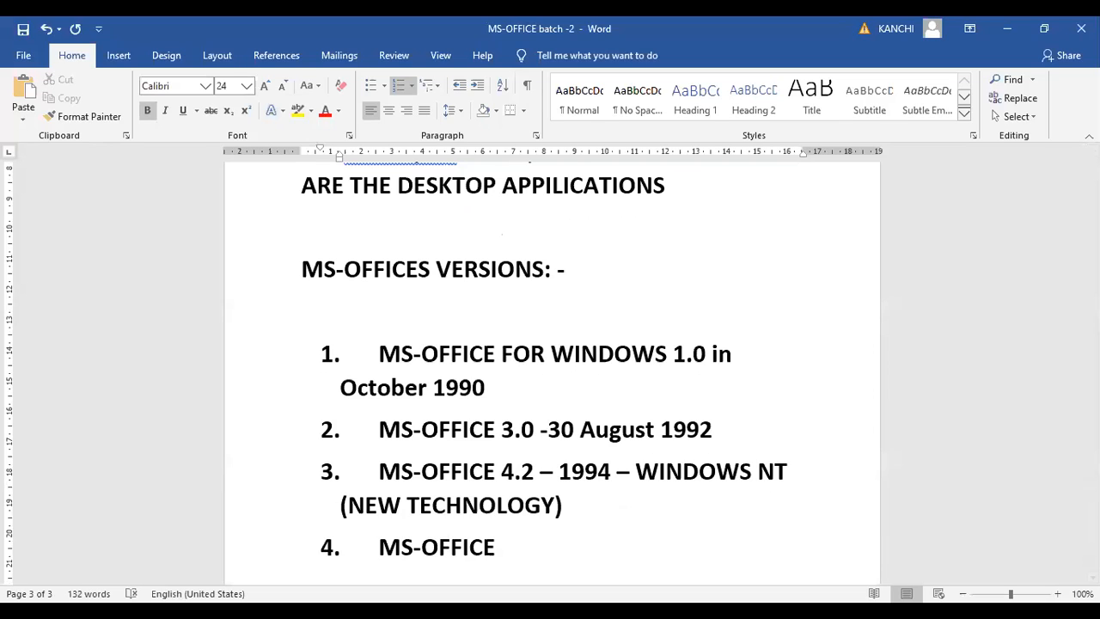
text( 95)
text( - )
text(24 )
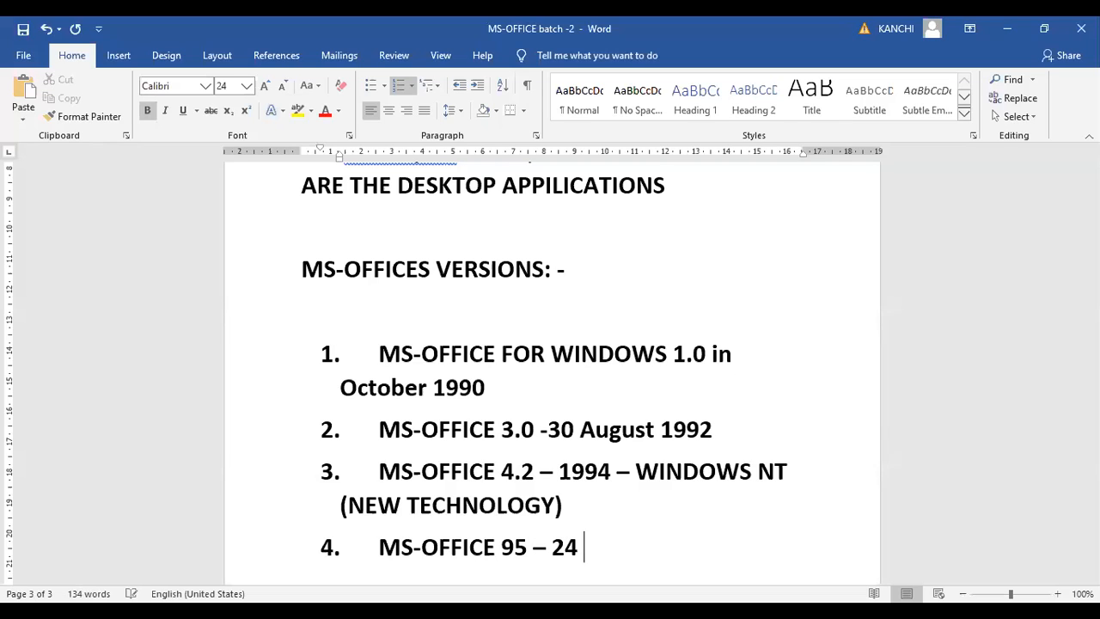
text(AUGUST 1995)
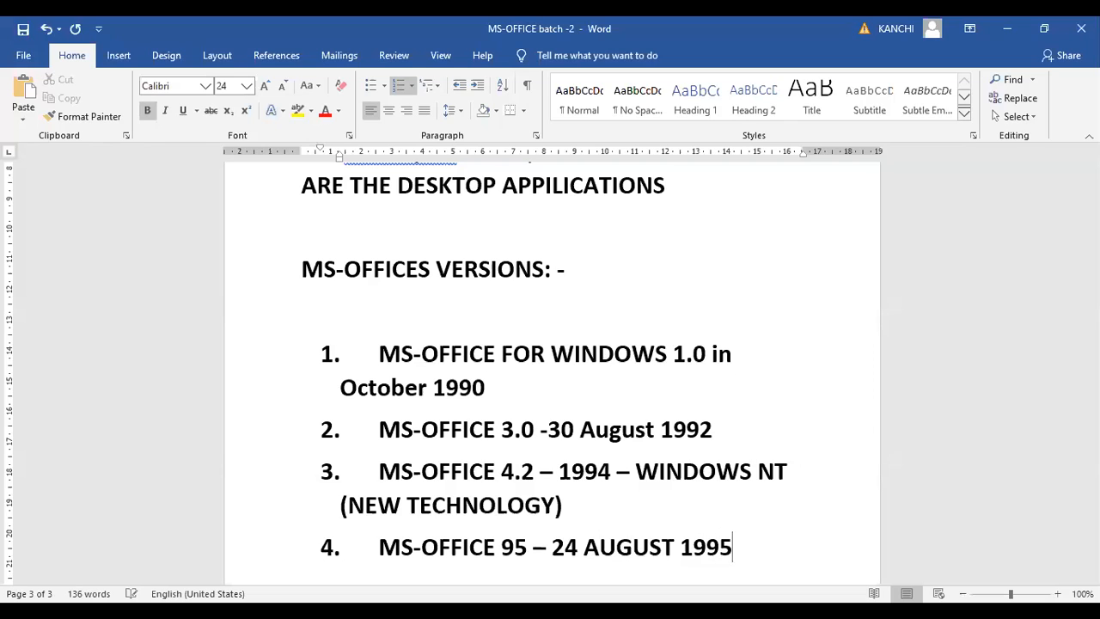
Add a fifth numbered item reading "MS-OFFICE 97 – 19 NOVEMBER 1996"
key(Return)
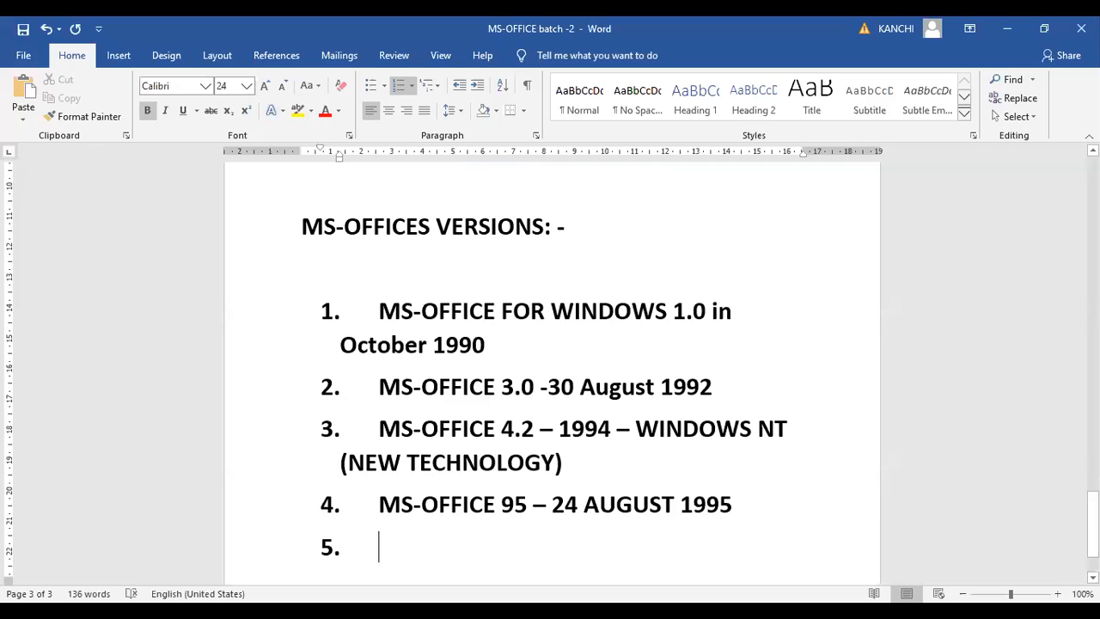
text(MS-)
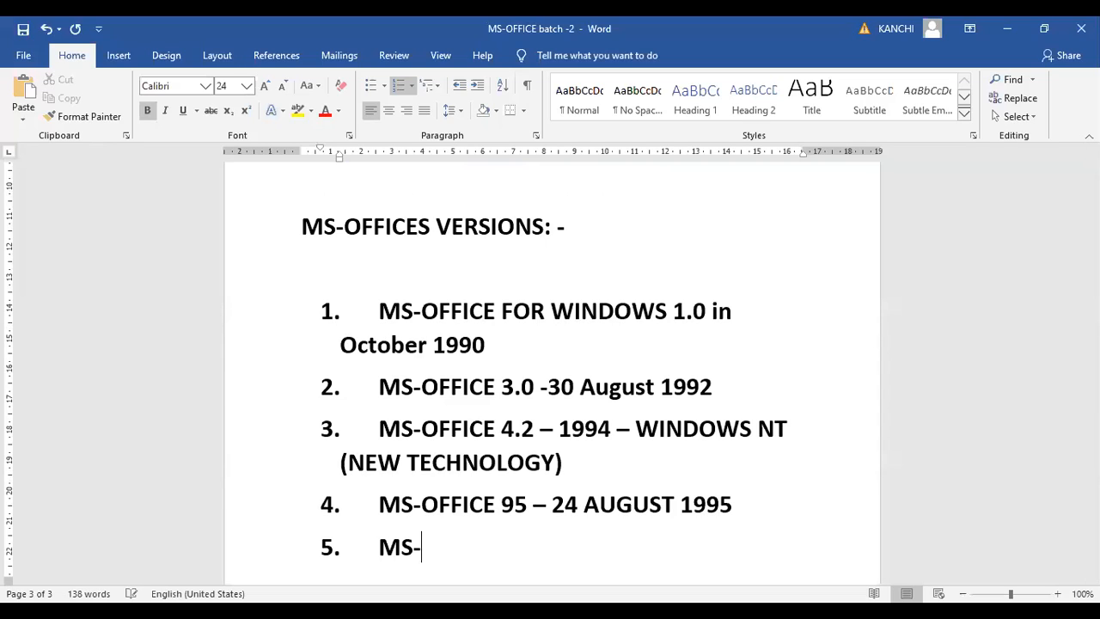
text(OFFICE )
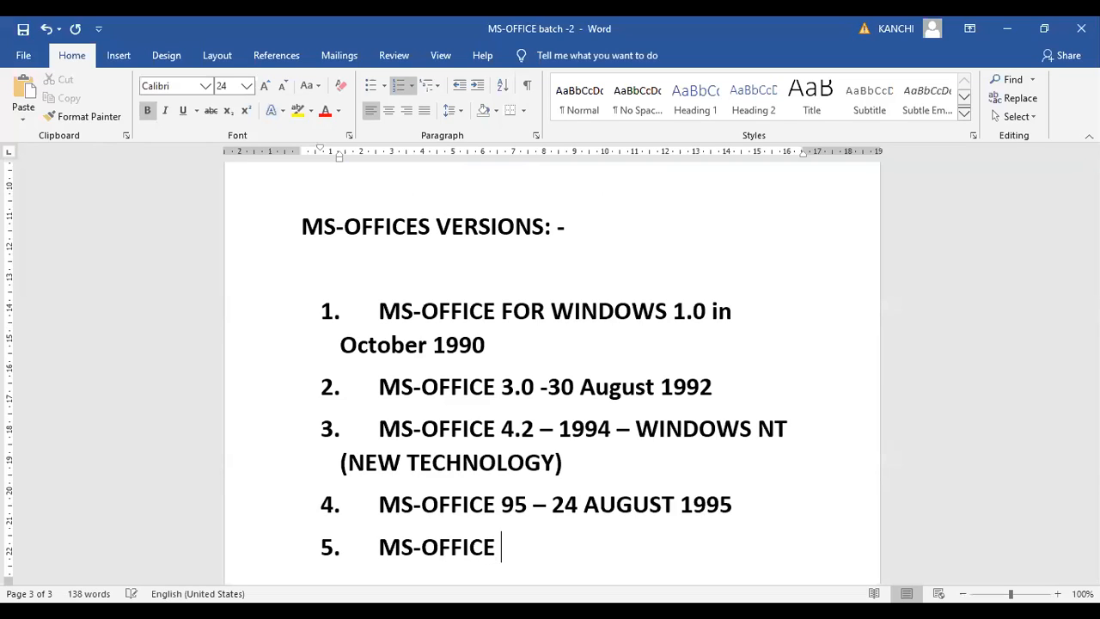
text(97 - 1)
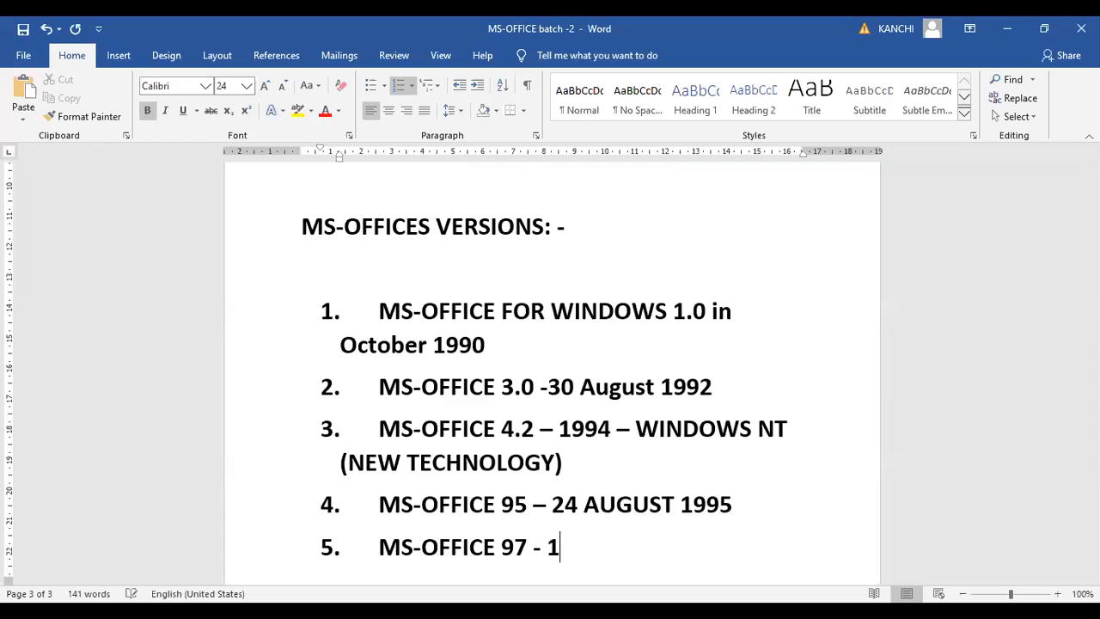
text(9 NOV)
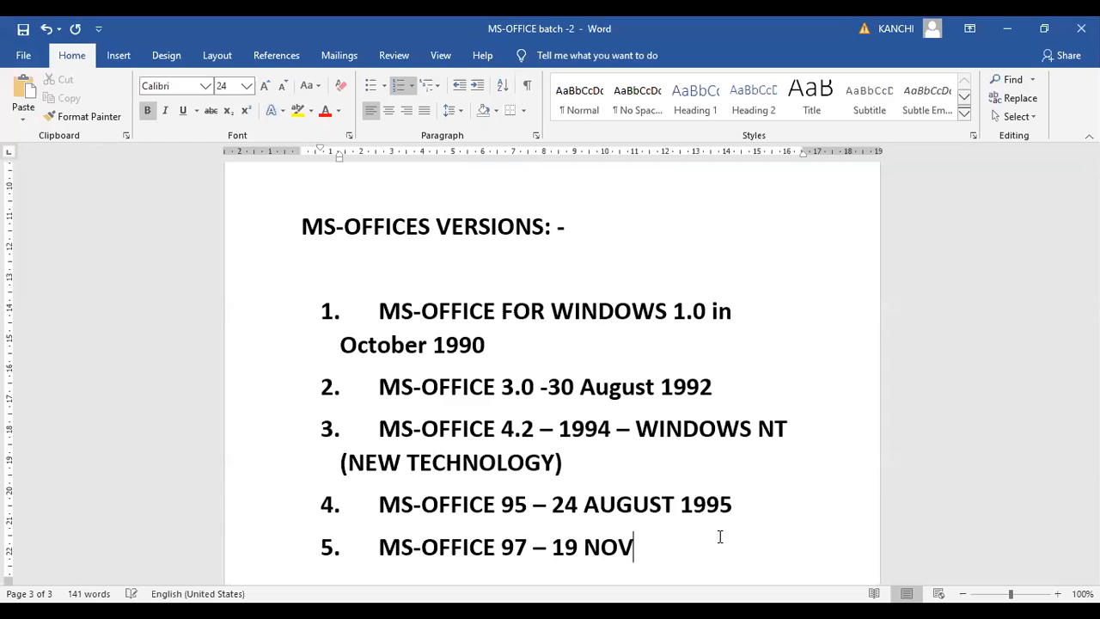
text(EMBER )
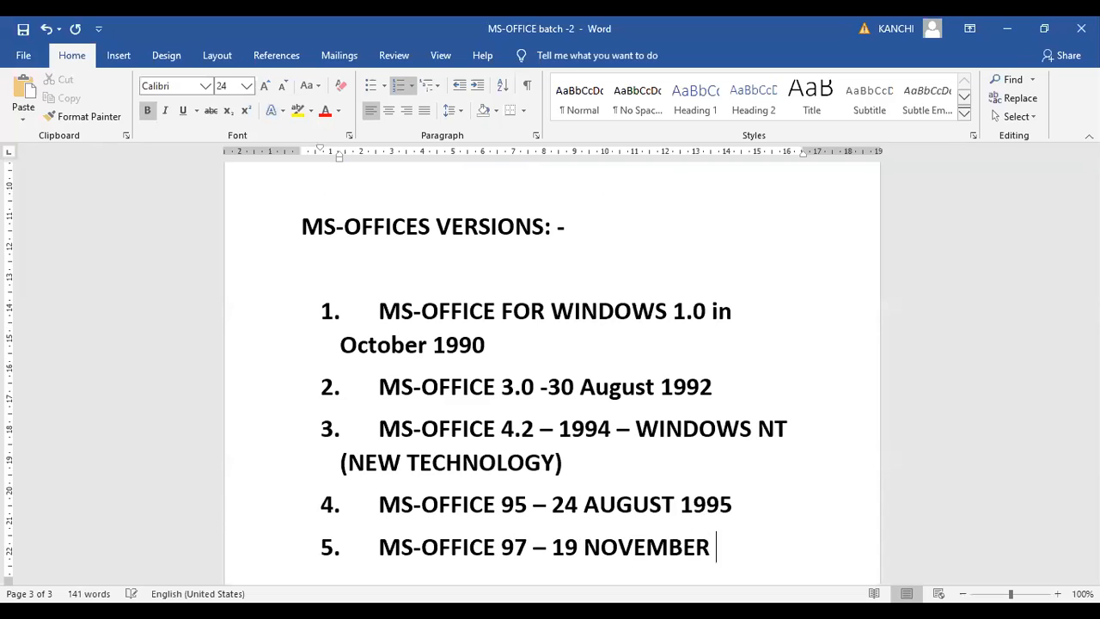
text(1996)
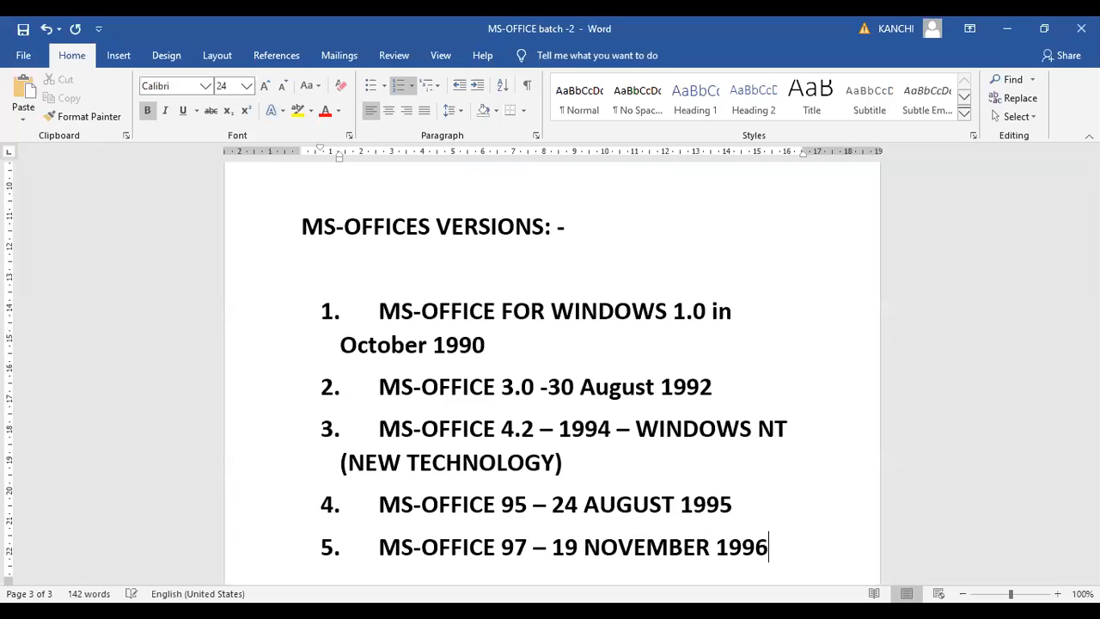
Add a sixth numbered item reading "MS-OFFICE 2000 – 7 JUNE 1999"
key(ctrl+Return)
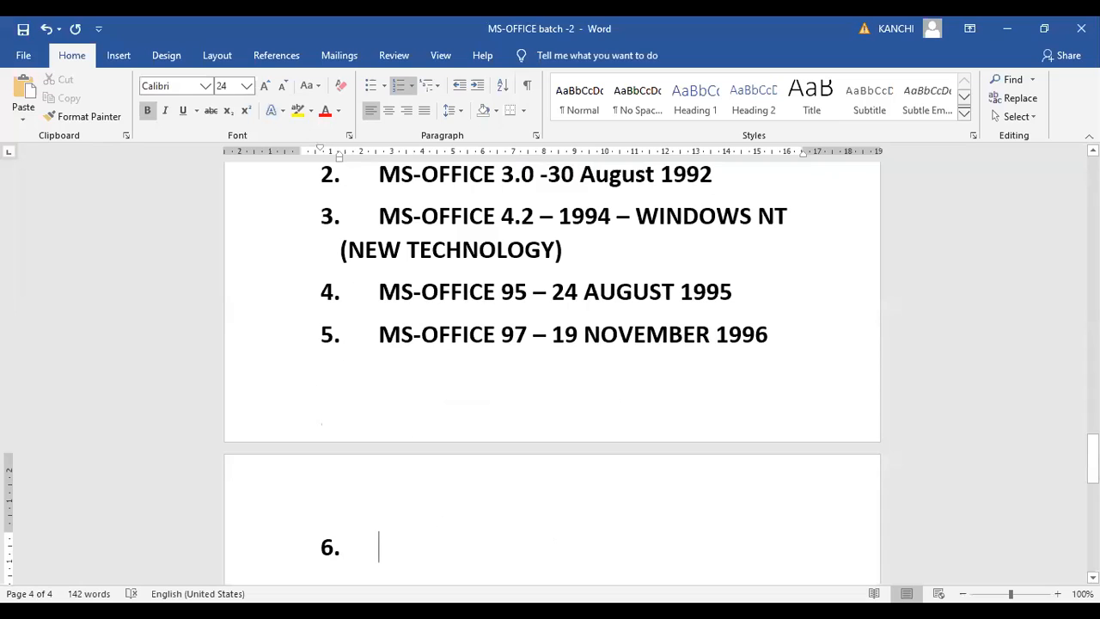
text(MS-OFF)
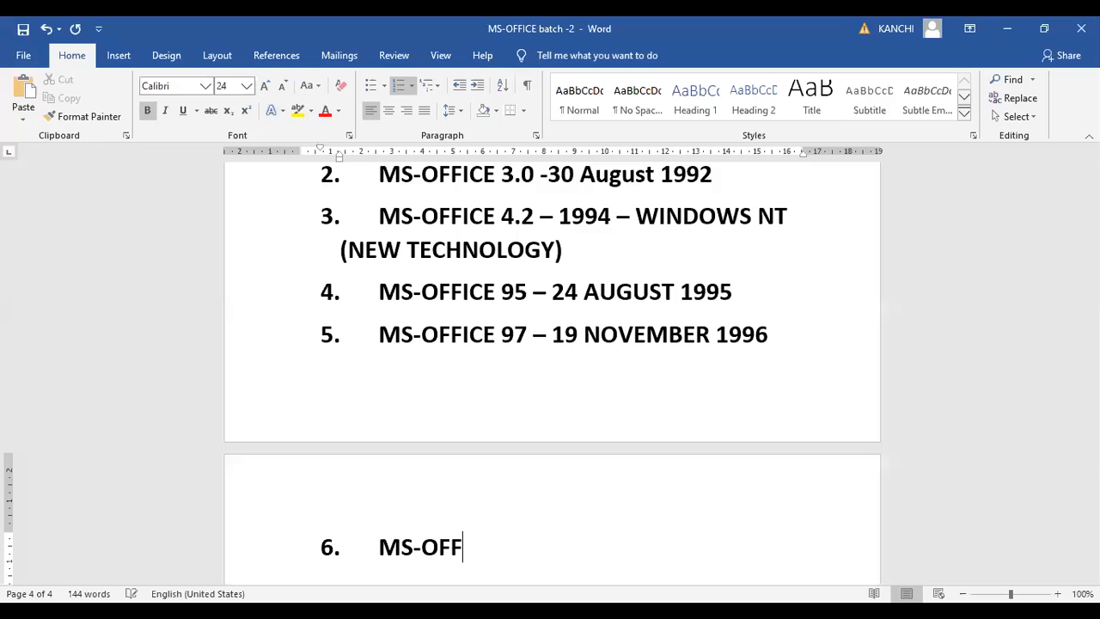
text(ICE 2000 )
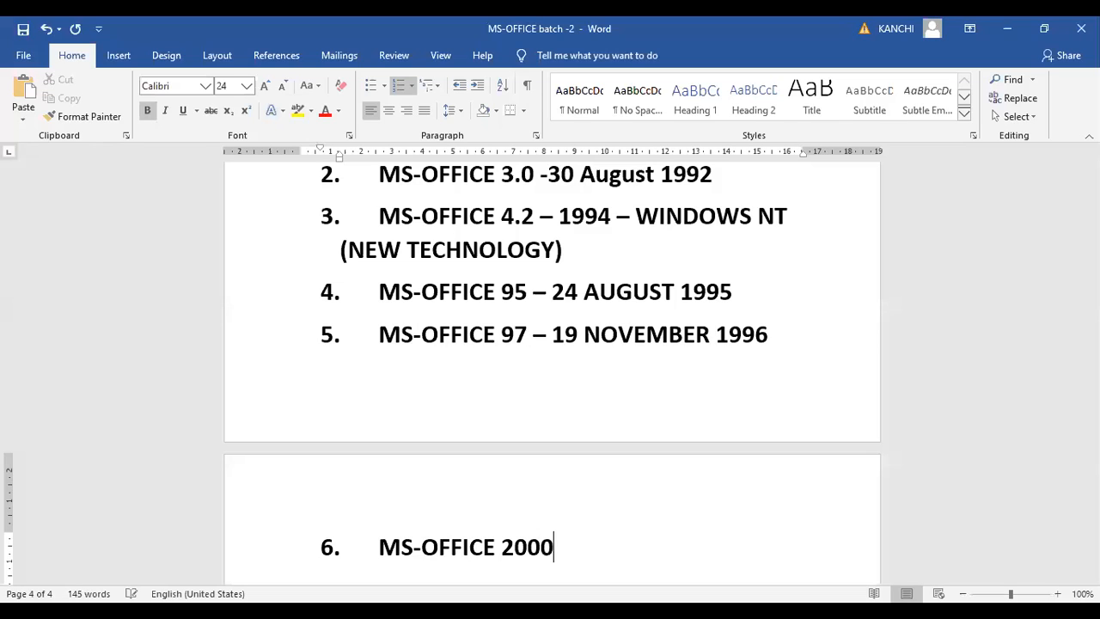
text(- 7 JUNE 1999)
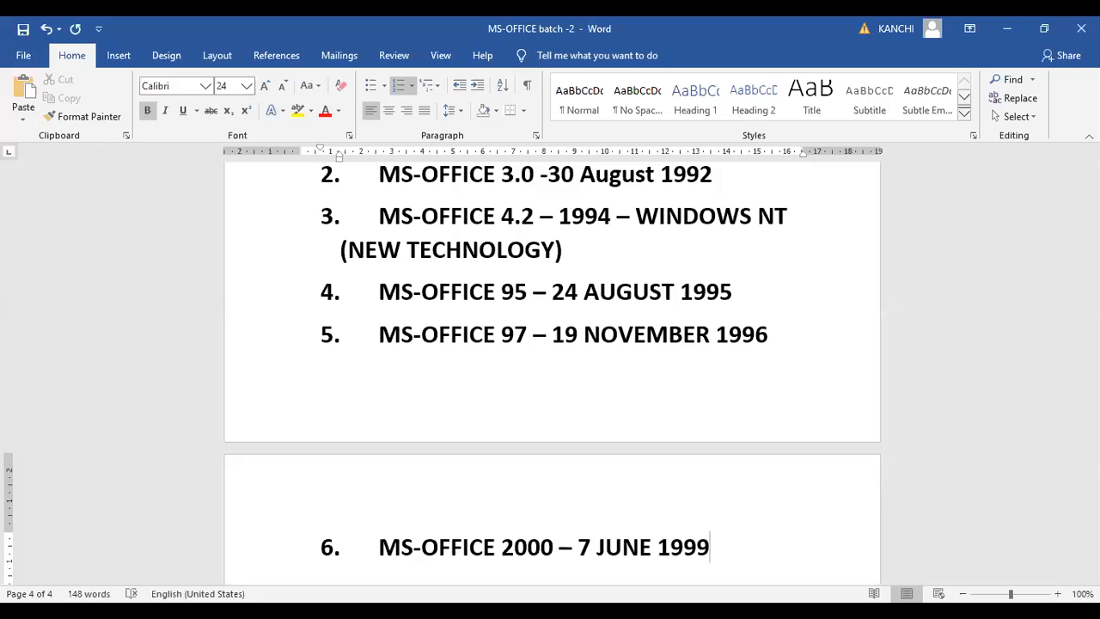
Add a seventh numbered item reading "MS-OFFICE XP – 31 MAY 2001"
key(Return)
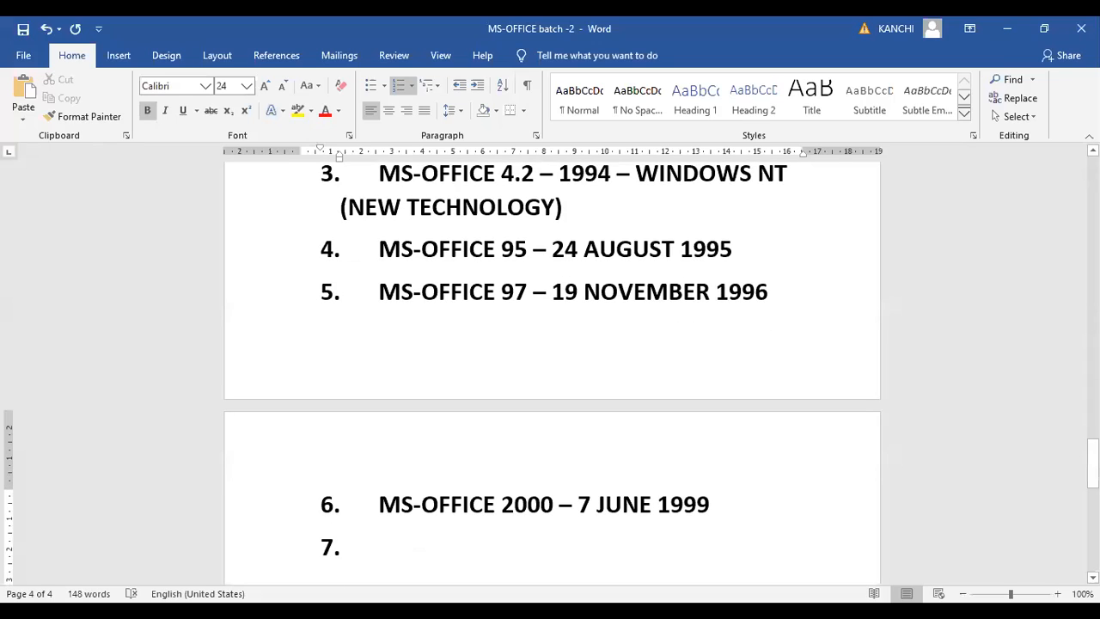
text(M)
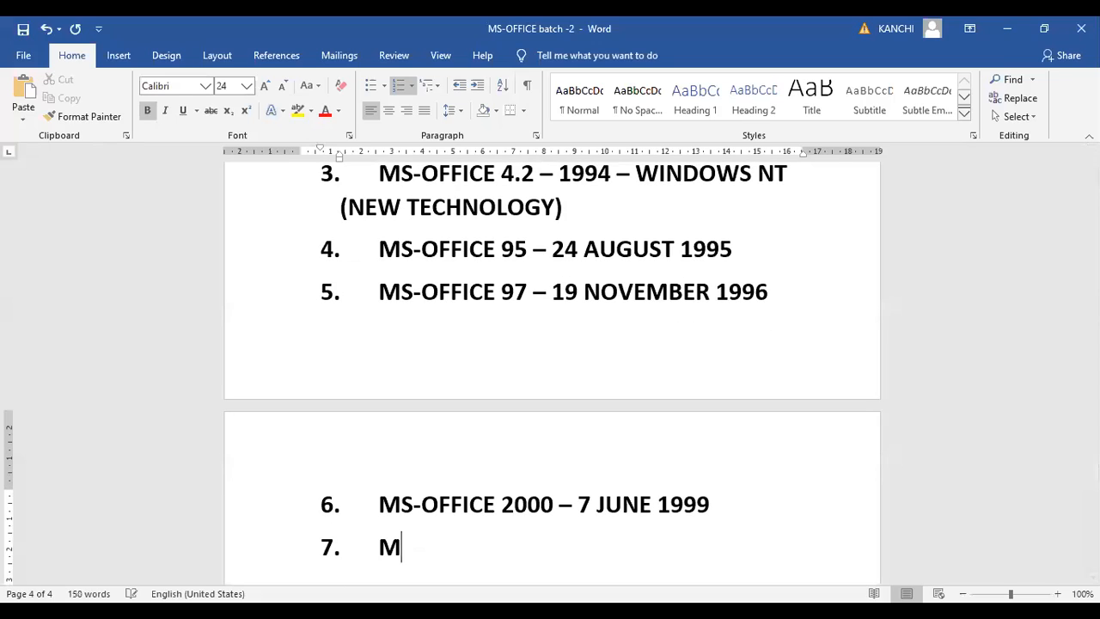
text(S-OFFICE)
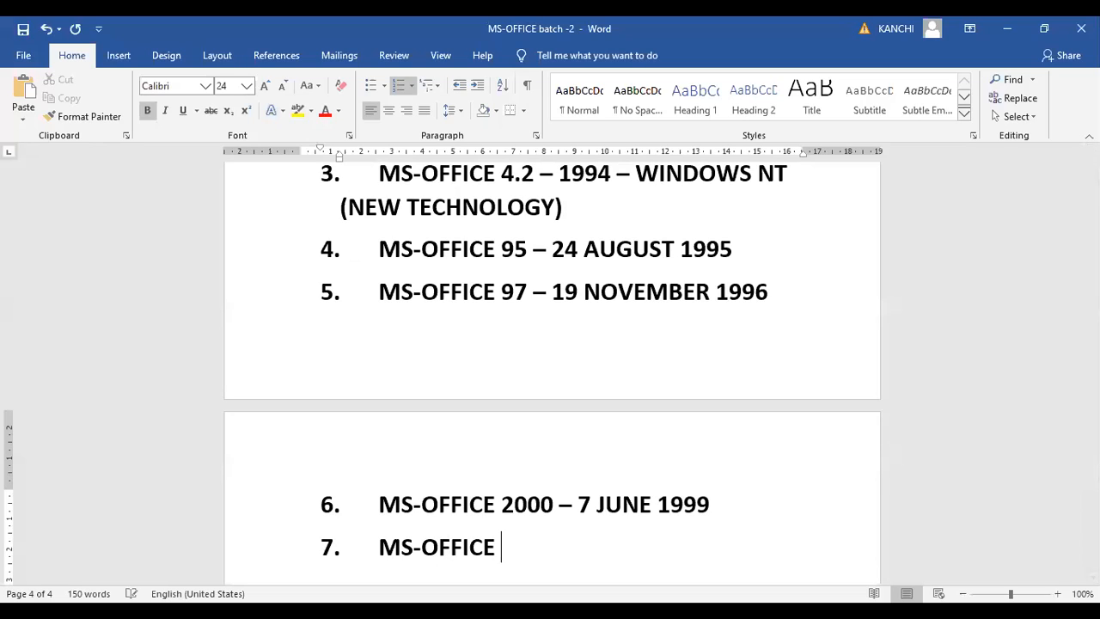
text( XP –)
text(31 M)
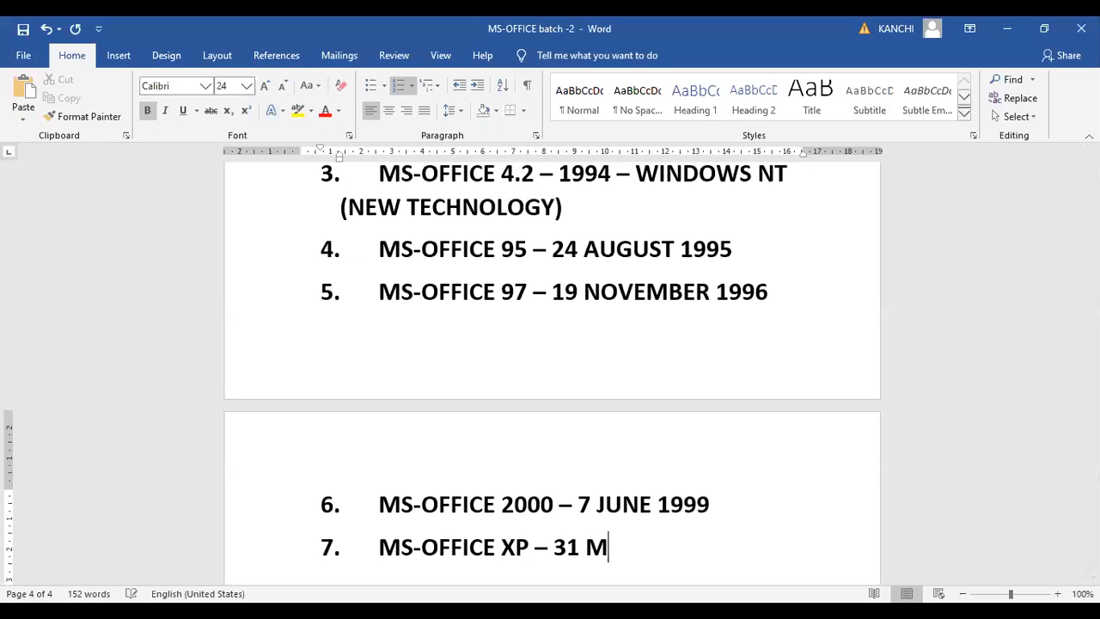
text(AY 2001)
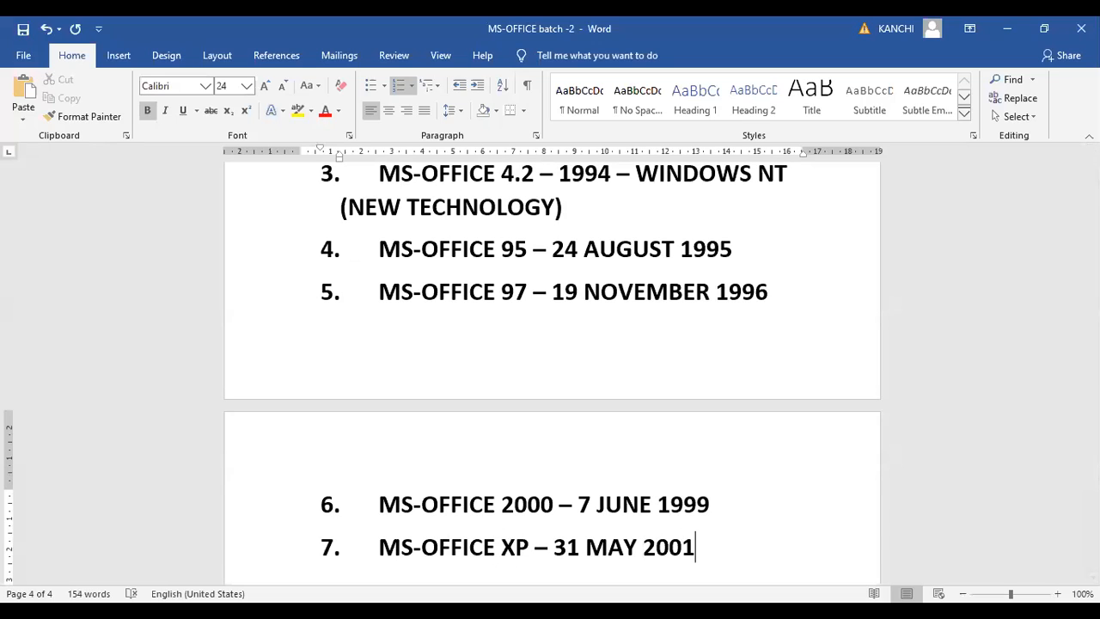
Add an eighth numbered item reading "MS-OFFICE 2003 – 19 AUGUST 2003"
key(Return)
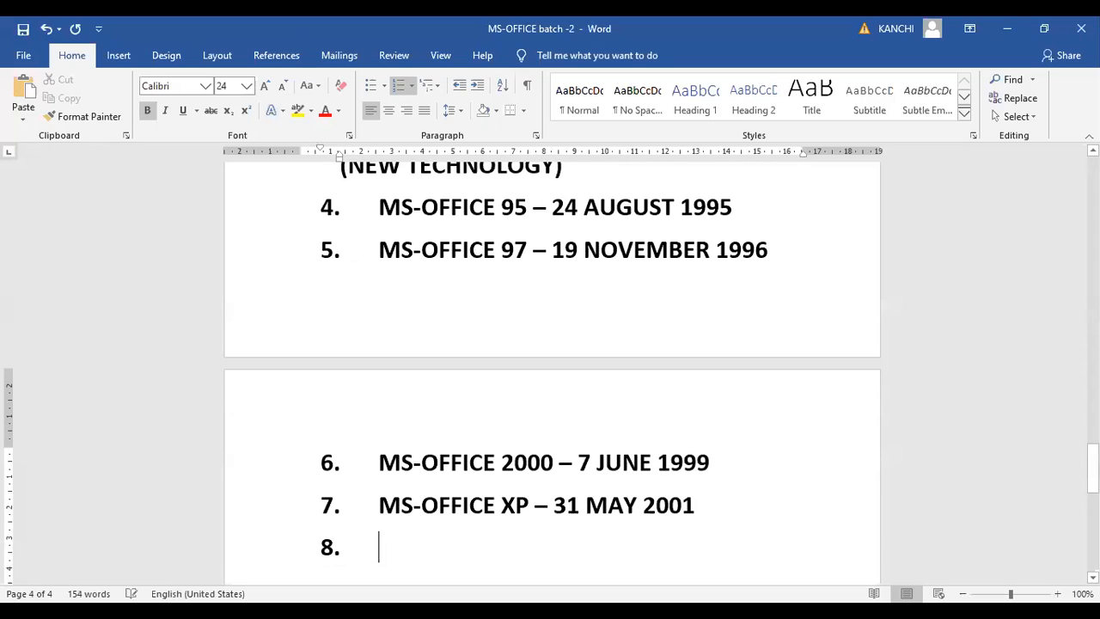
text(M)
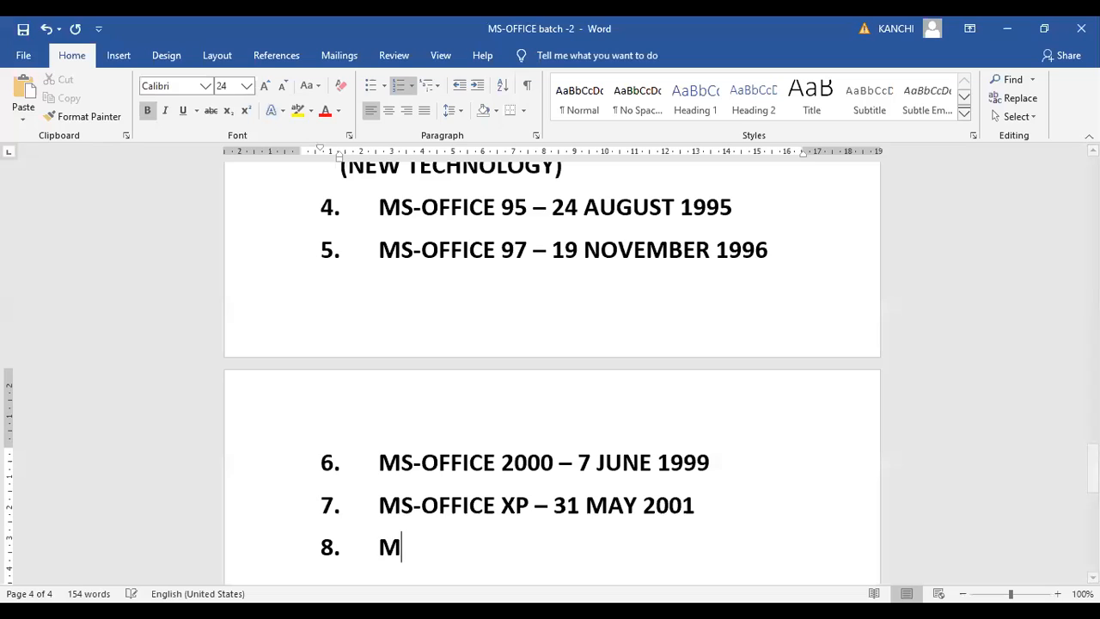
text(S-OFFICE 200)
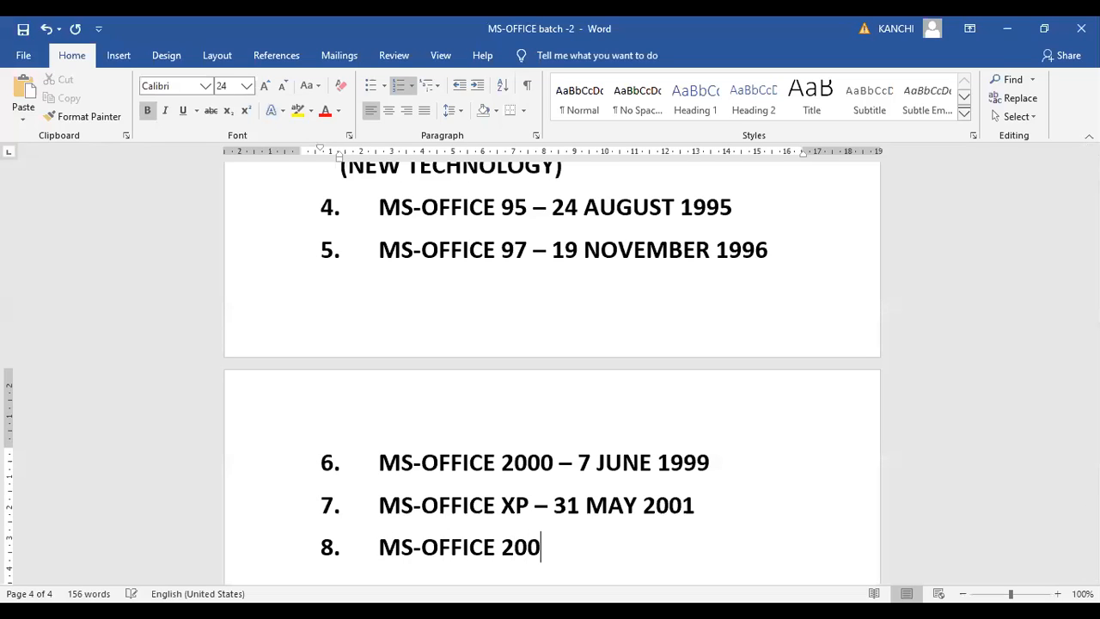
text(3 - )
text(19 AUG)
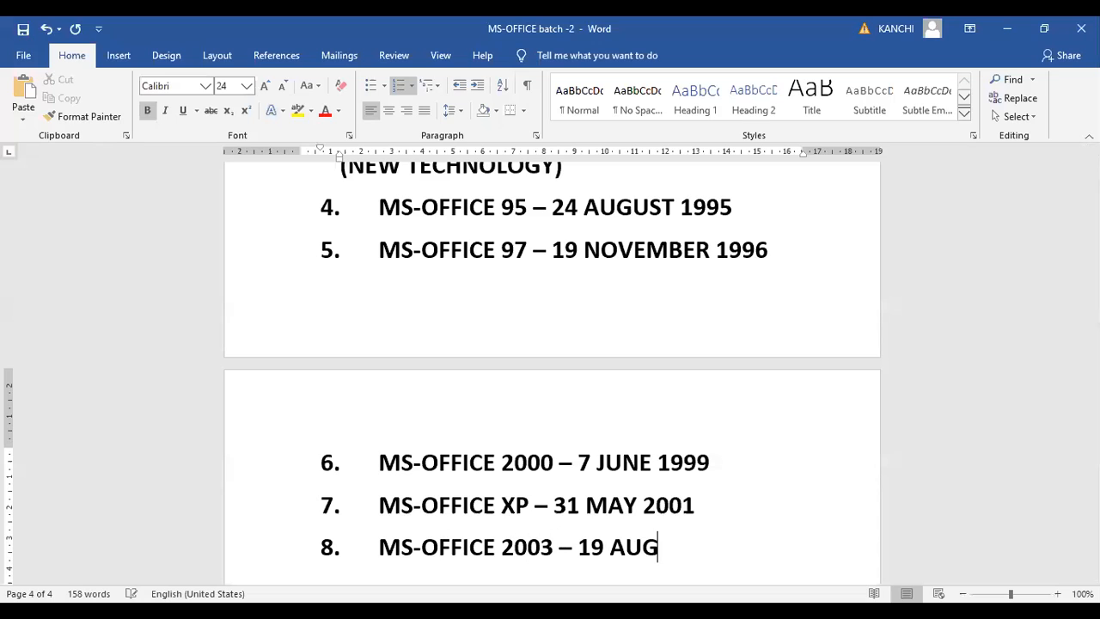
text(UST 2003)
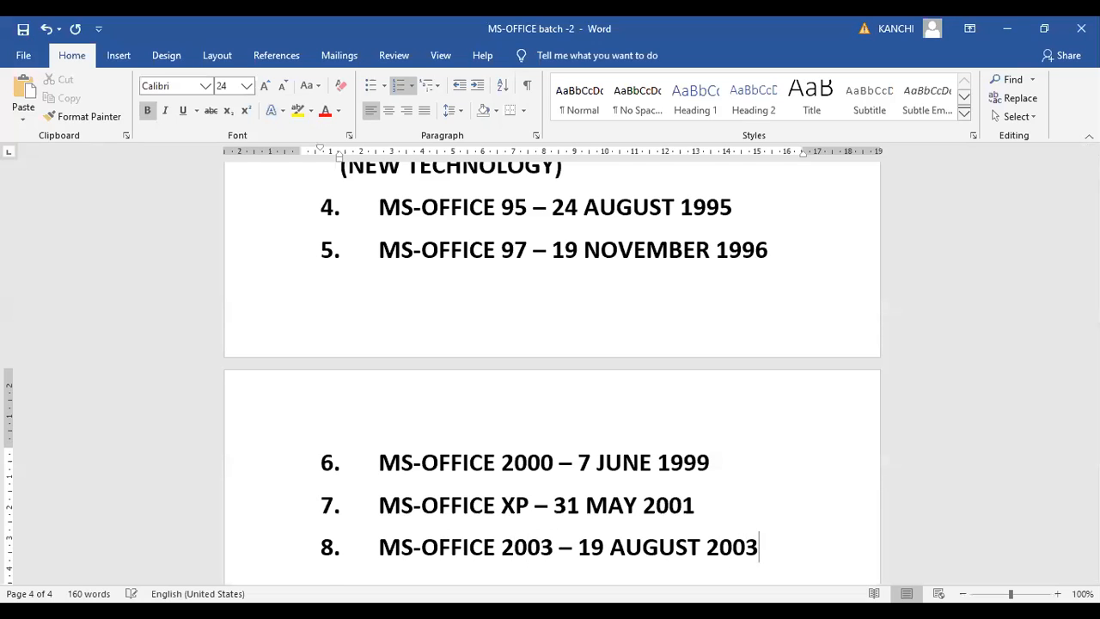
Add a ninth numbered item reading "MS-OFFICE 2007- 30 JANURAY 2007"
key(Return)
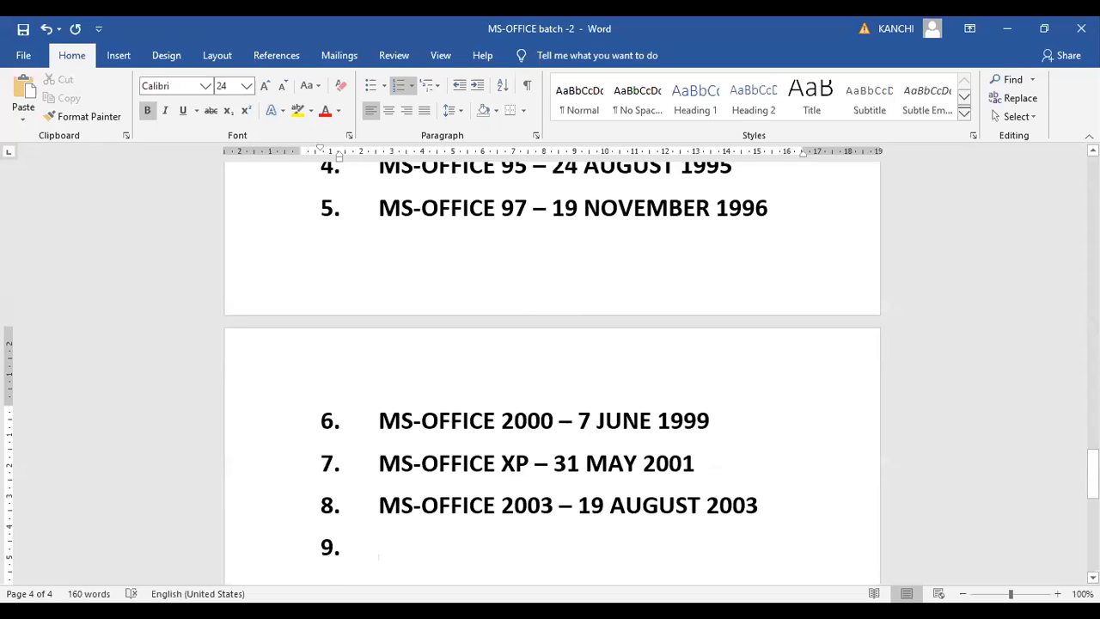
text(MS-)
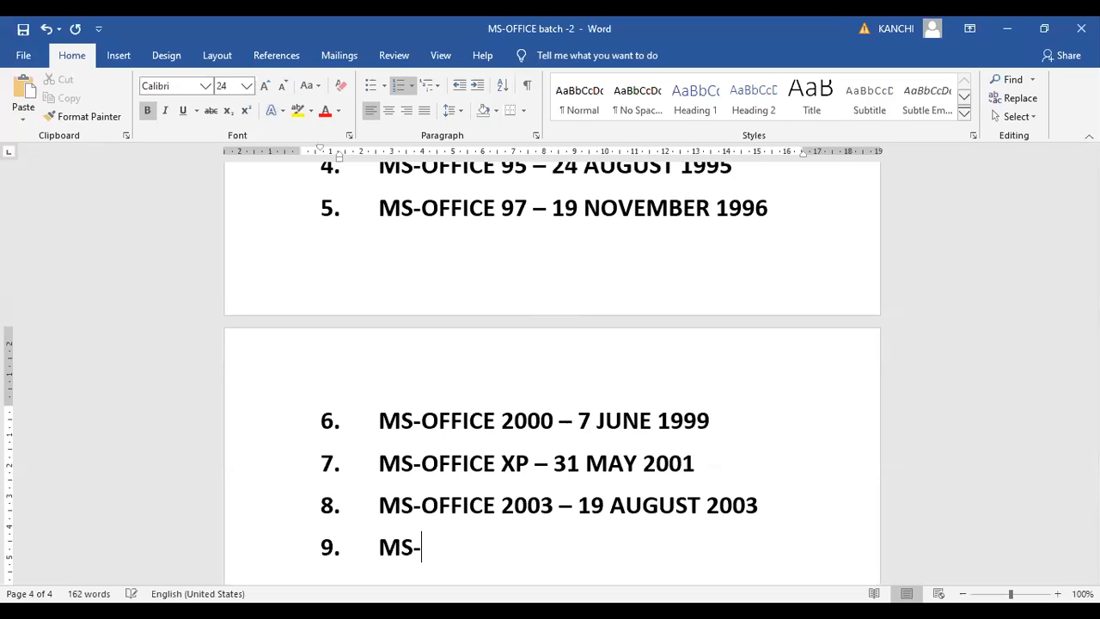
text(OFFICE )
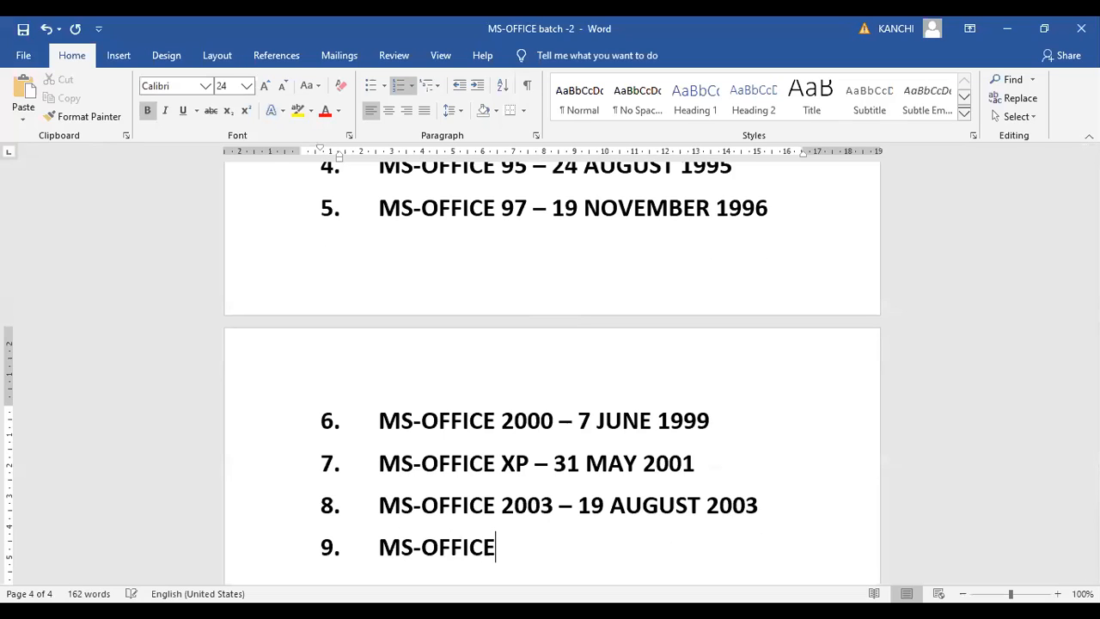
text(2007-)
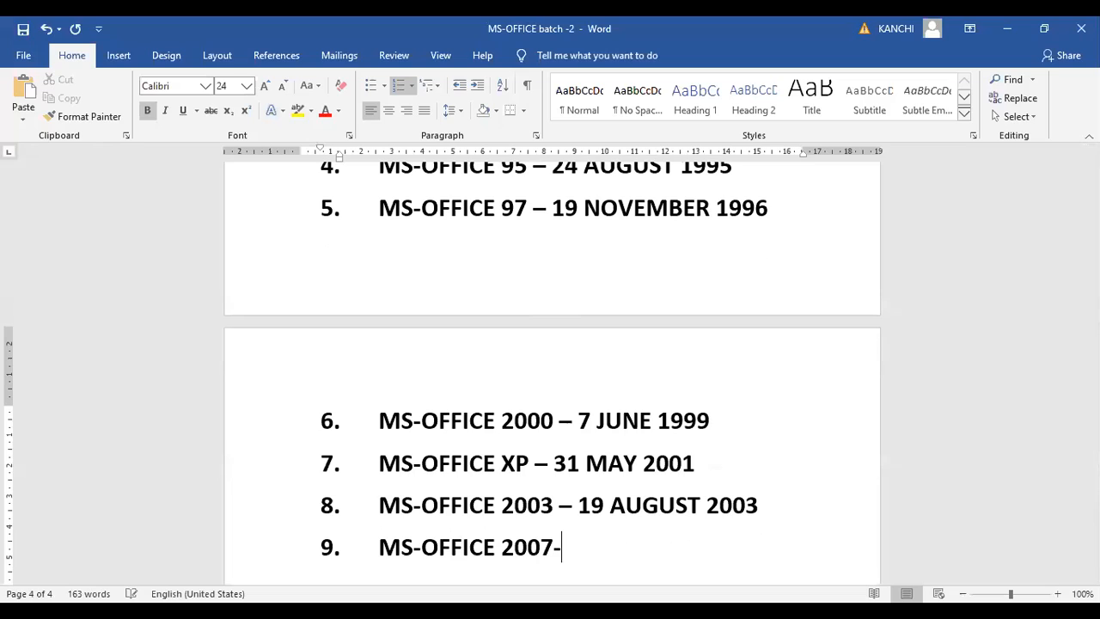
text( 30 JAN)
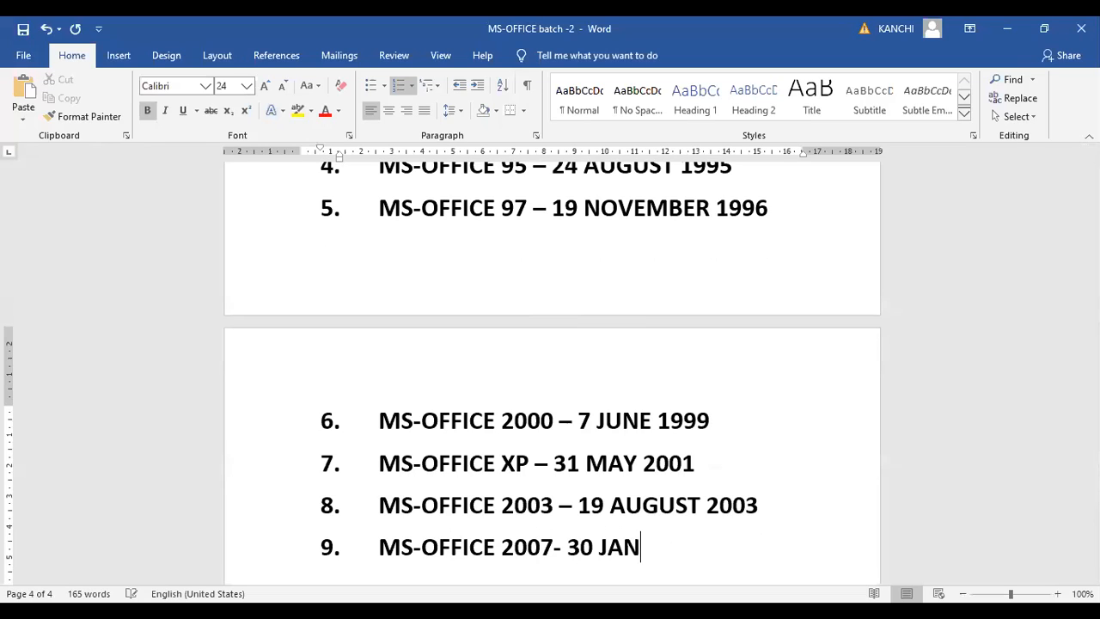
text(URAY 2007)
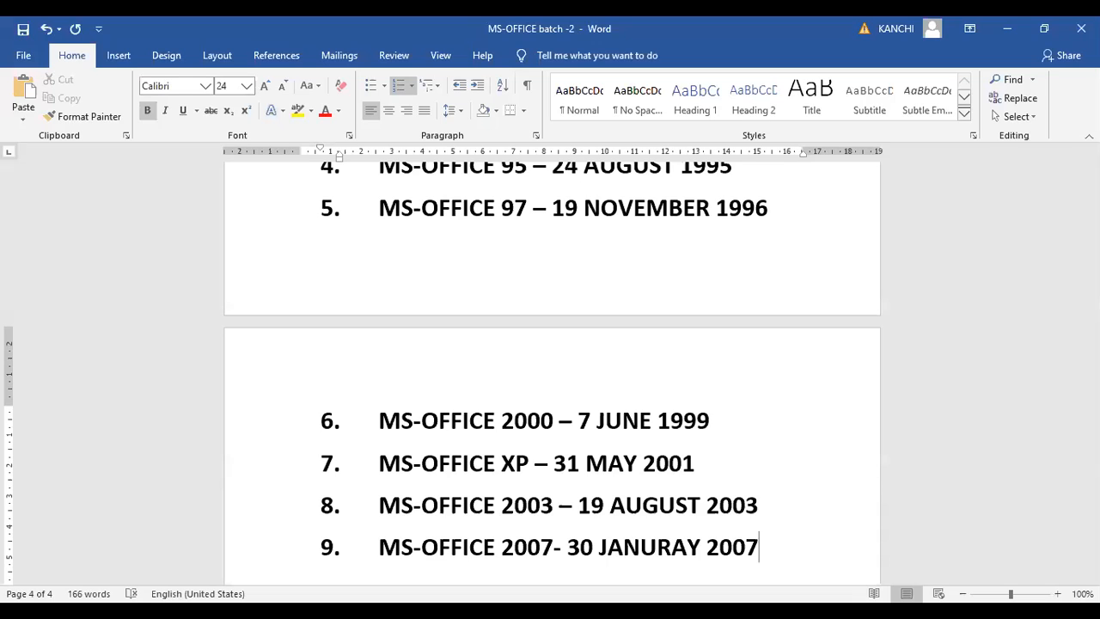
Start a tenth numbered item with "MS-OFFICE" and copy that text for reuse
key(Return)
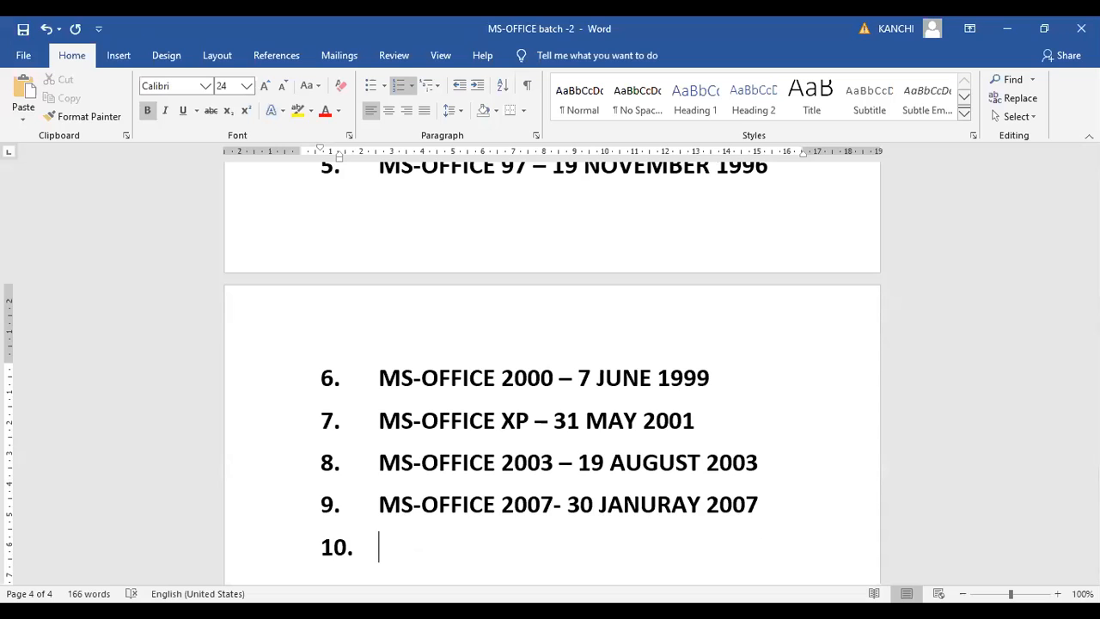
text(MS-)
text(OD)
key(BackSpace)
text(FFICE)
key(shift+Left)
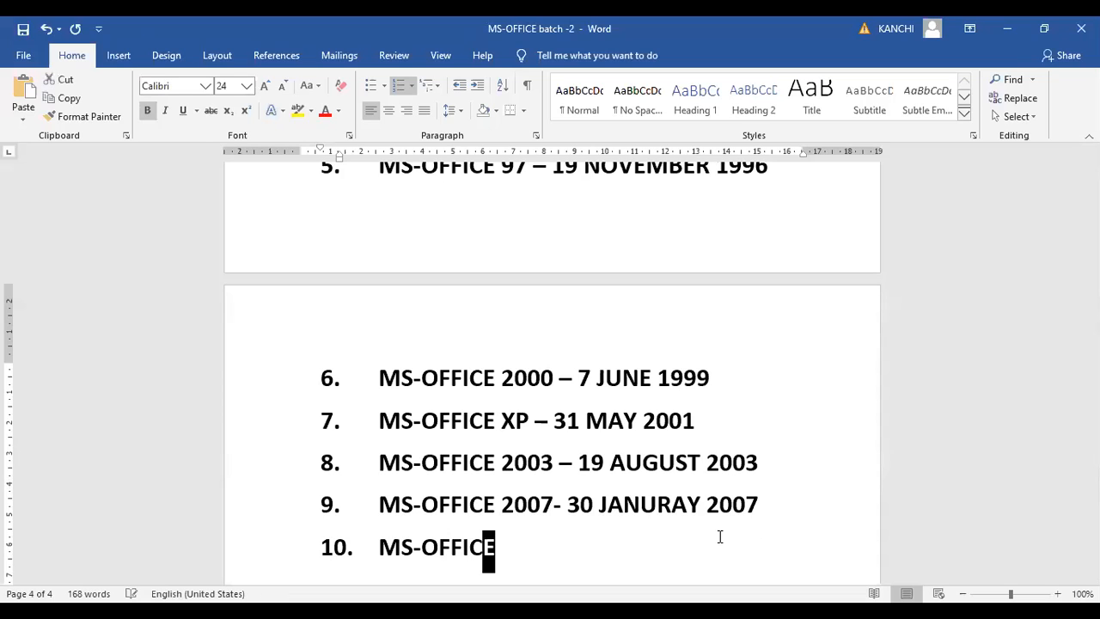
key(shift+Left)
key(shift+Left)
key(shift+Left)
key(shift+Left)
key(shift+Left)
key(shift+Left)
key(shift+Left)
key(shift+Left)
key(shift+Left)
key(shift+Right)
key(ctrl+c)
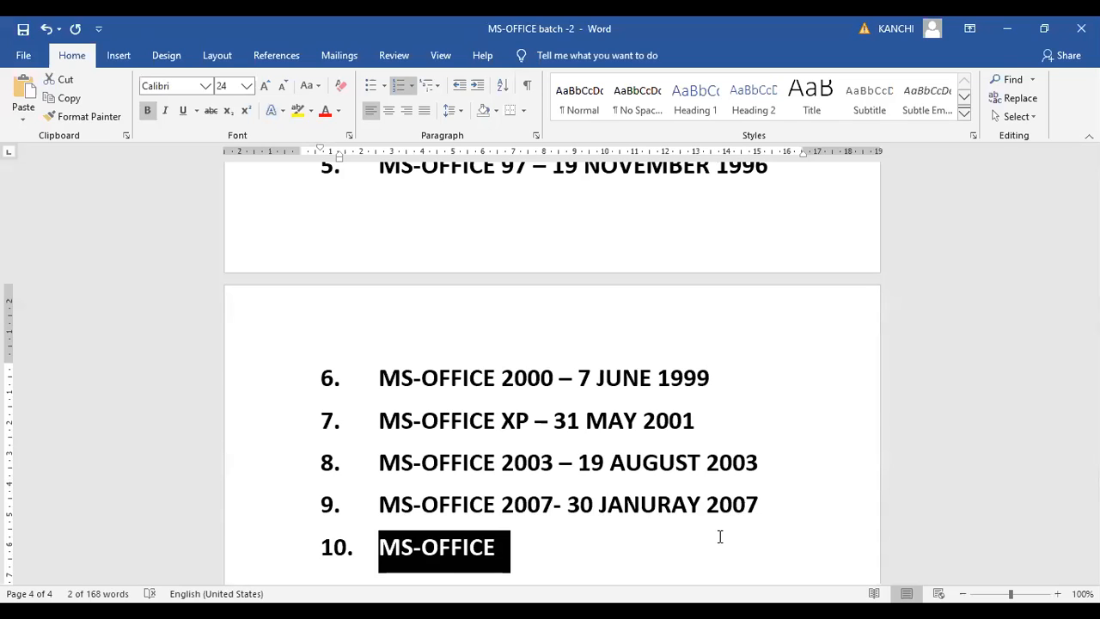
key(Right)
Complete the tenth numbered item with "2010- 15 JUNE 2010" after MS-OFFICE
text(20)
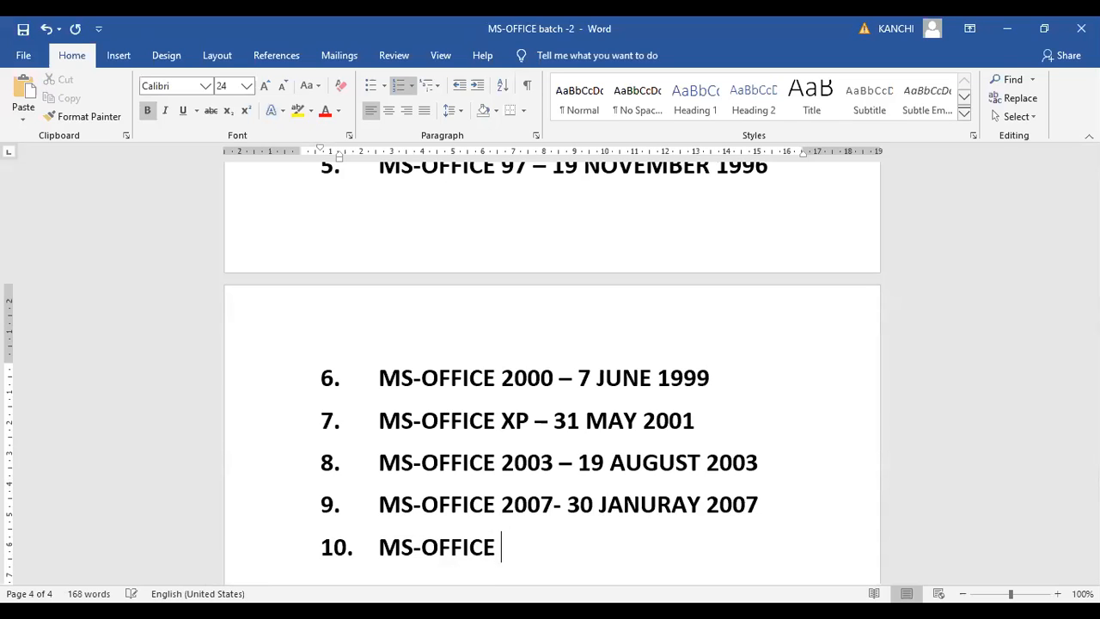
text(10-)
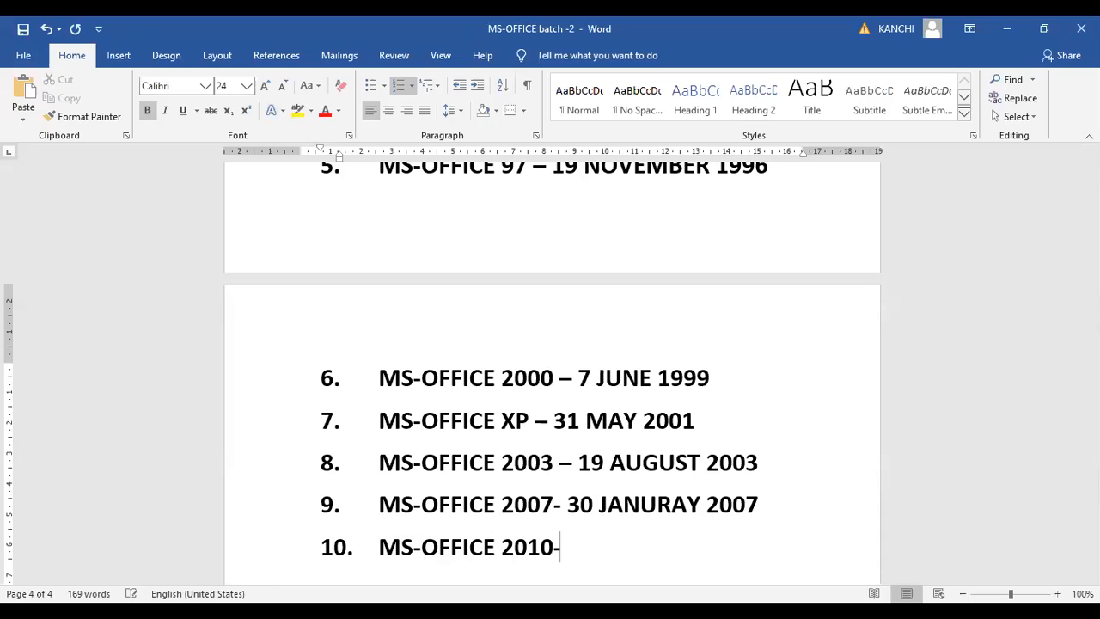
text( 15 JUNE)
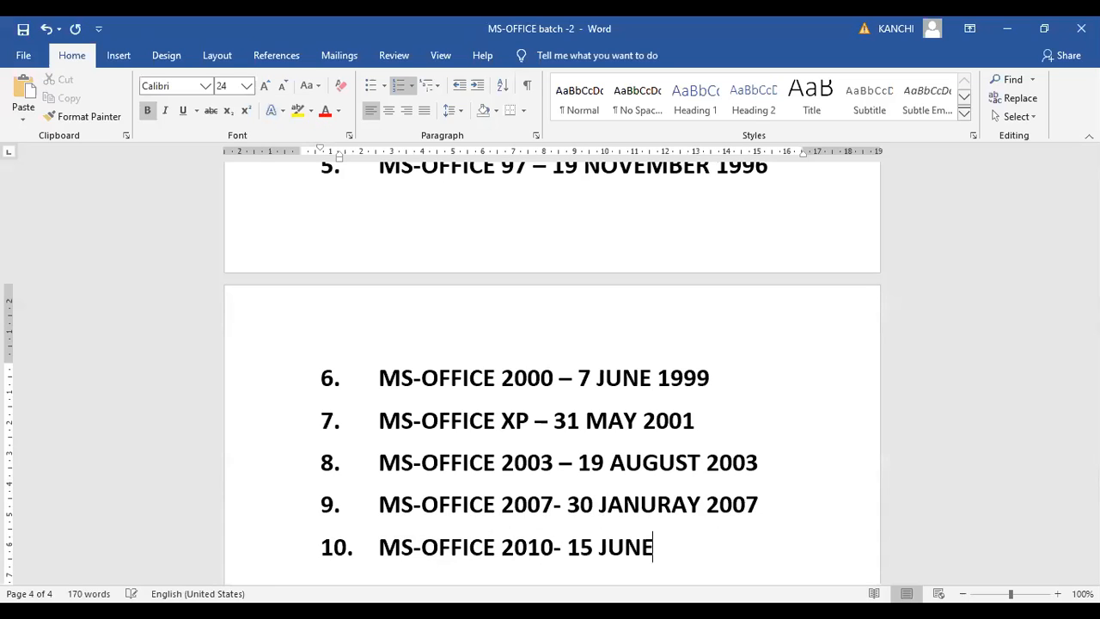
text( 2019)
key(BackSpace)
text(0)
Add an eleventh numbered item reading "MS-OFFICE 2013 – 29 JANUARY 2013", reusing the copied MS-OFFICE text
key(Return)
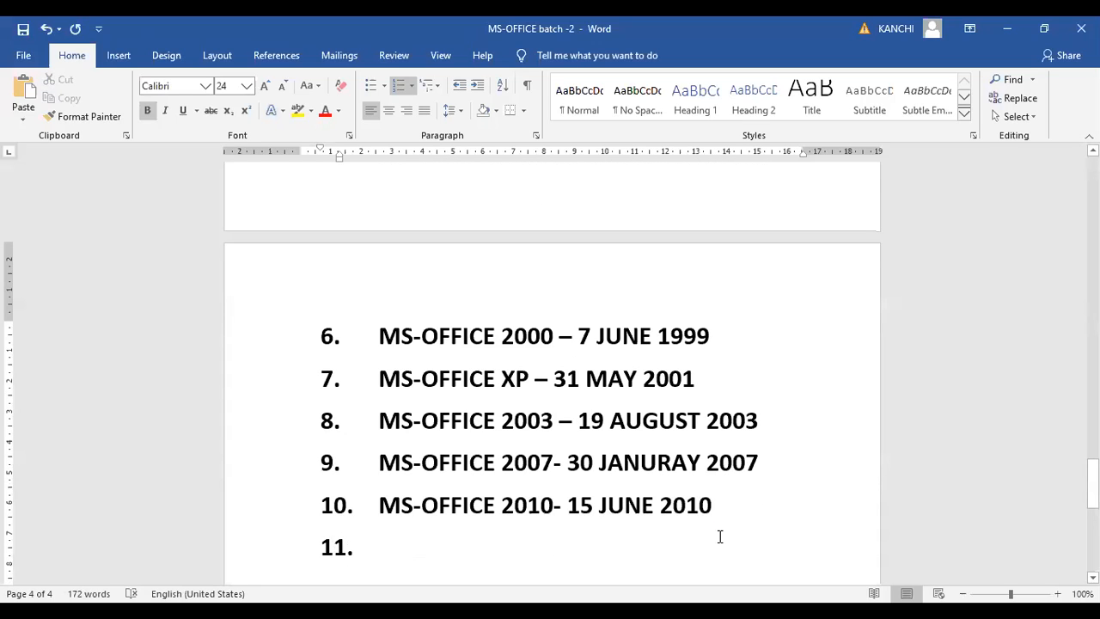
key(ctrl+v)
key(Up)
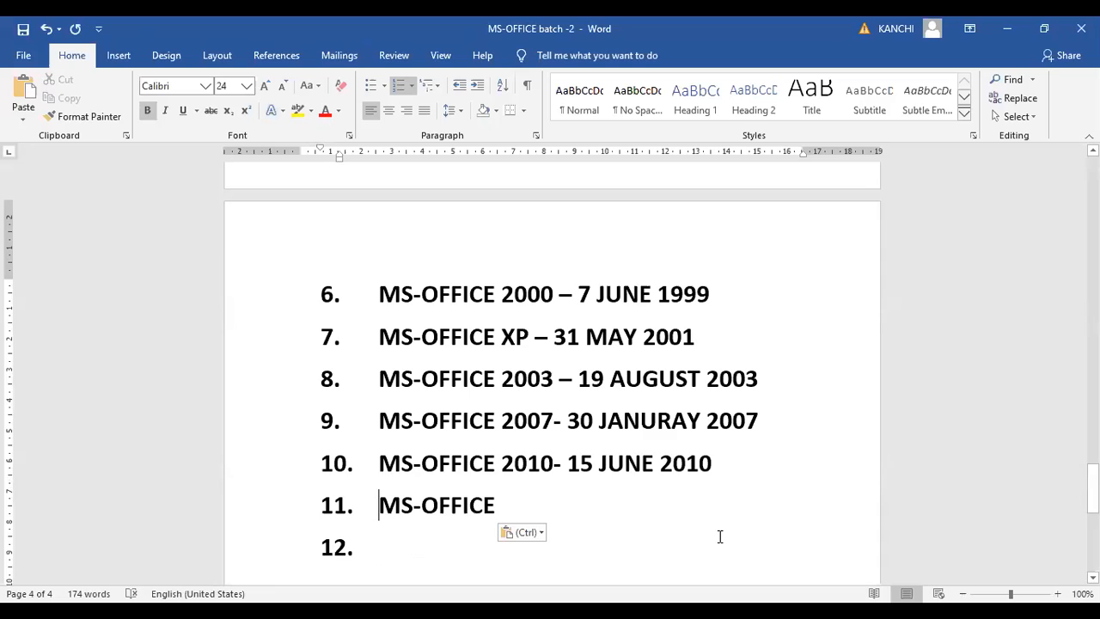
click(575, 503)
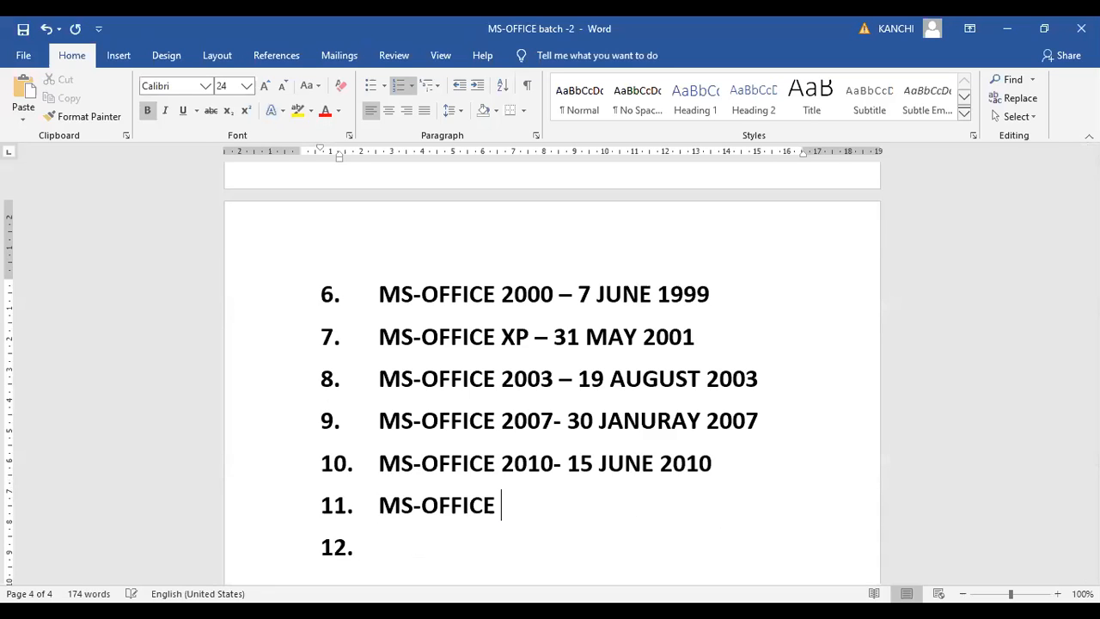
text(2013 -)
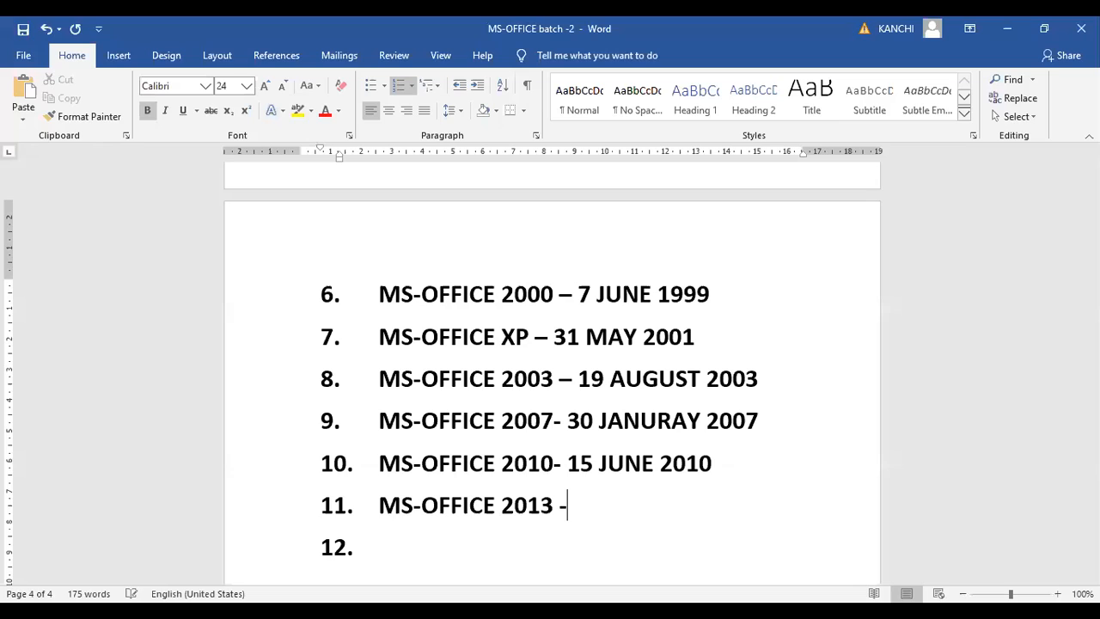
text( 29 JAN)
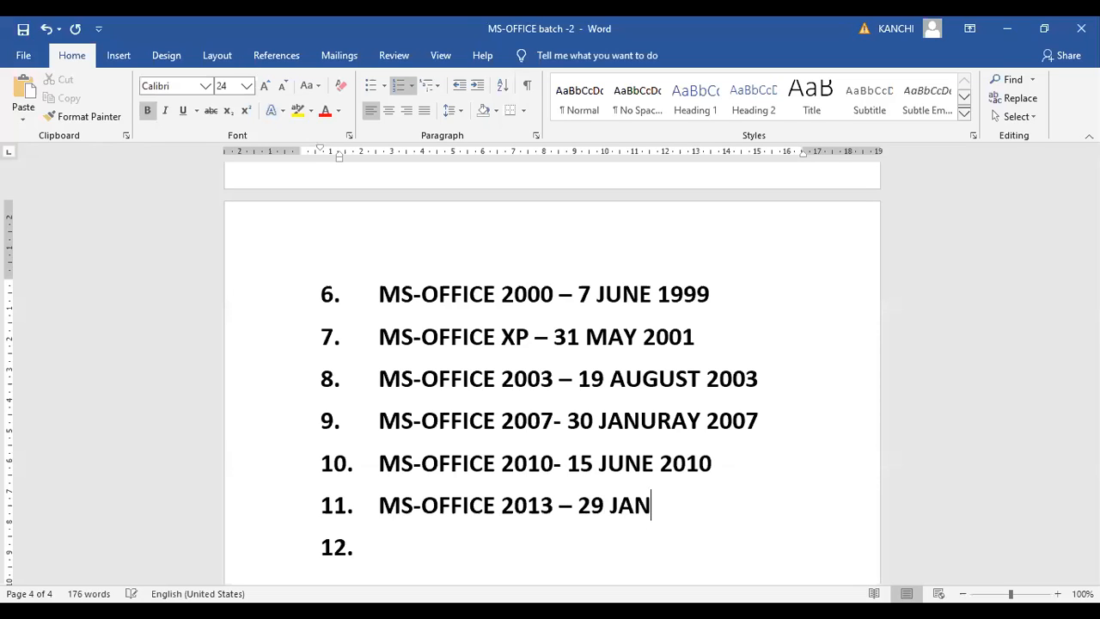
text(UARY 2013)
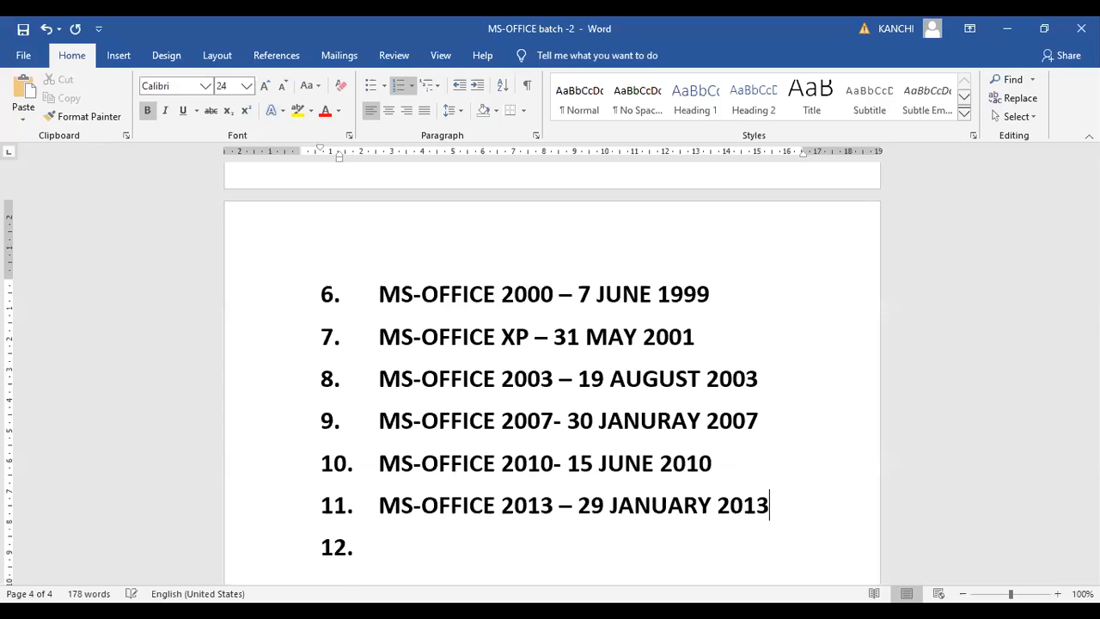
Add a twelfth numbered item reading "MS-OFFICE 2016 – 22 SEPTEMBER 2015", reusing the copied MS-OFFICE text
key(Return)
key(ctrl+v)
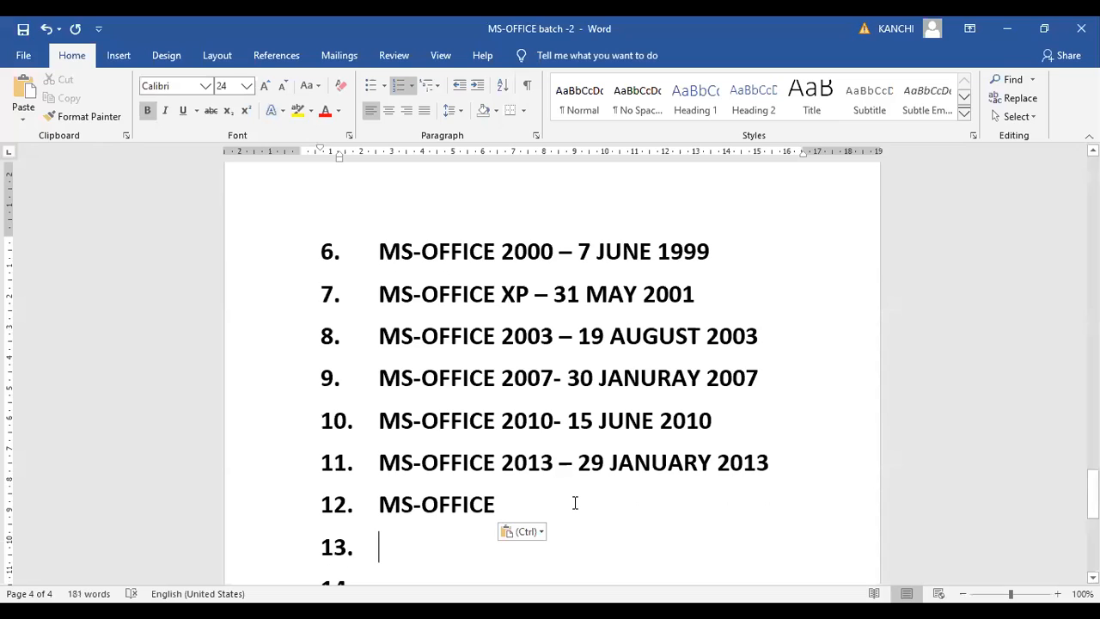
click(575, 502)
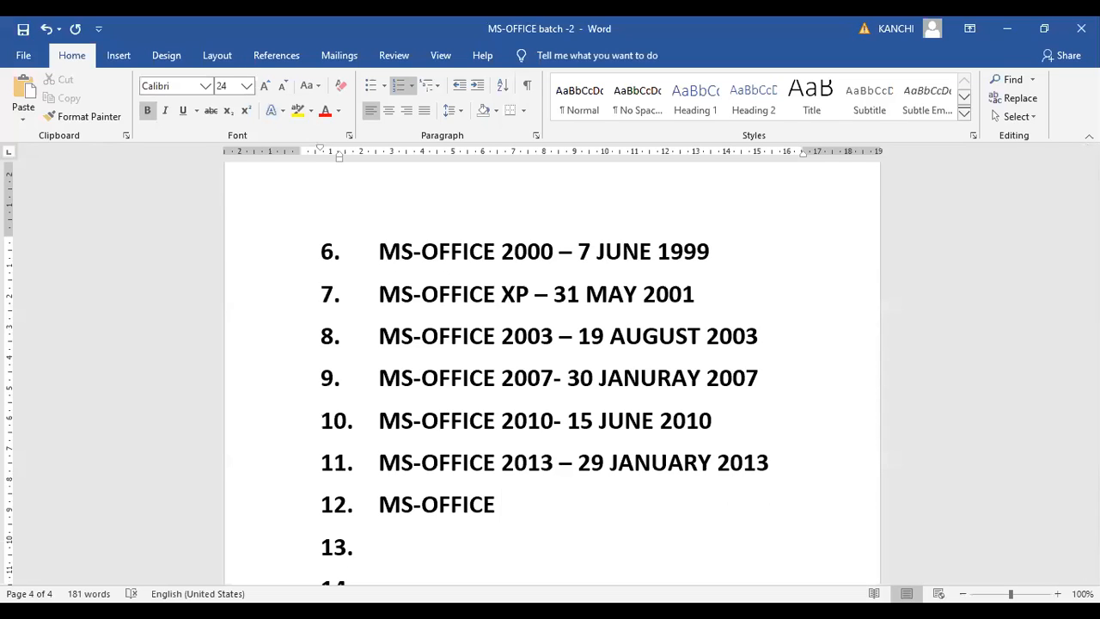
text(2016 -)
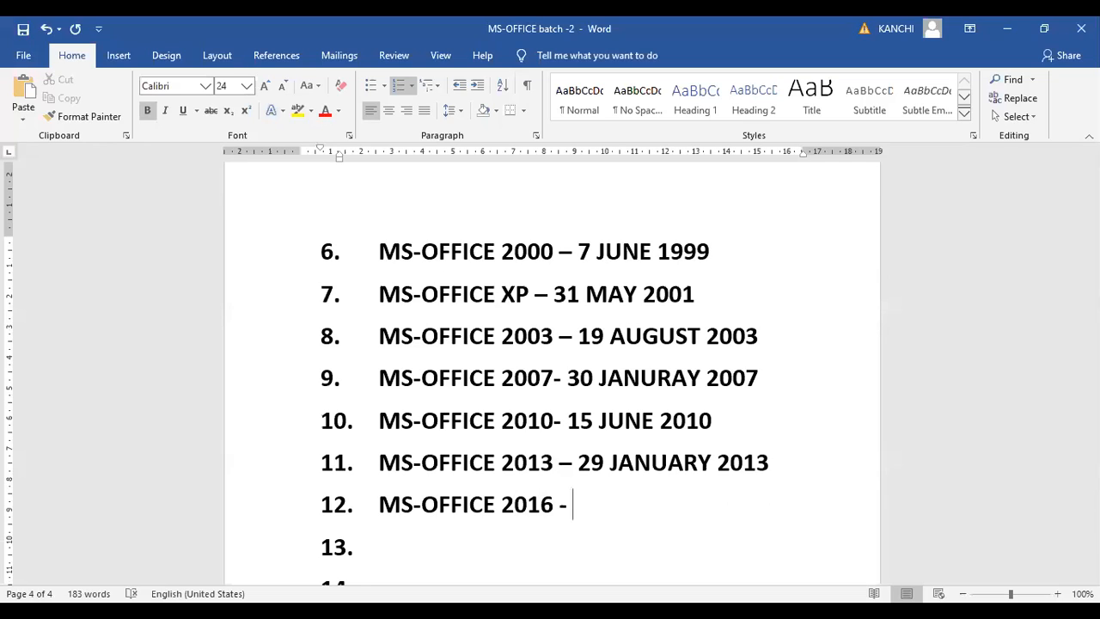
text( 22 SEPTMEMB)
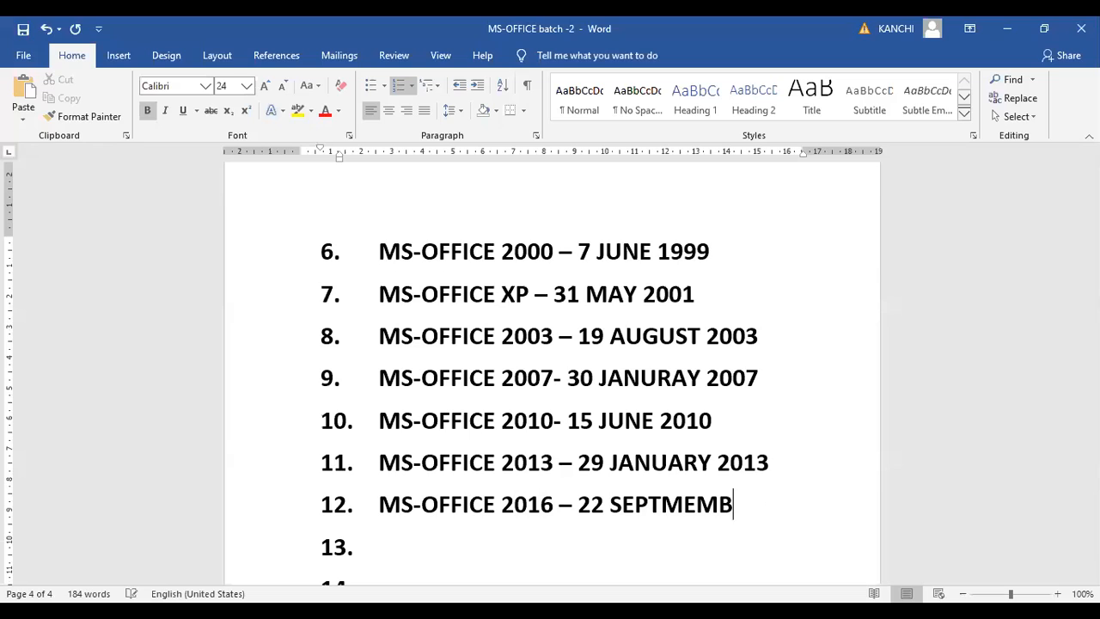
key(BackSpace)
key(BackSpace)
key(BackSpace)
key(BackSpace)
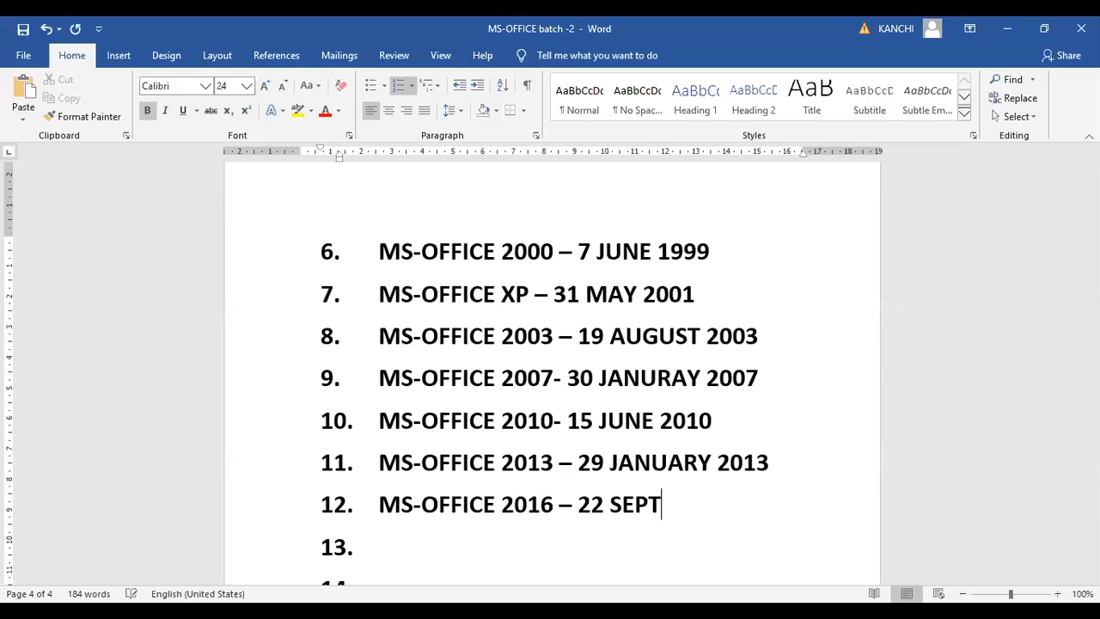
text(EMBER 20)
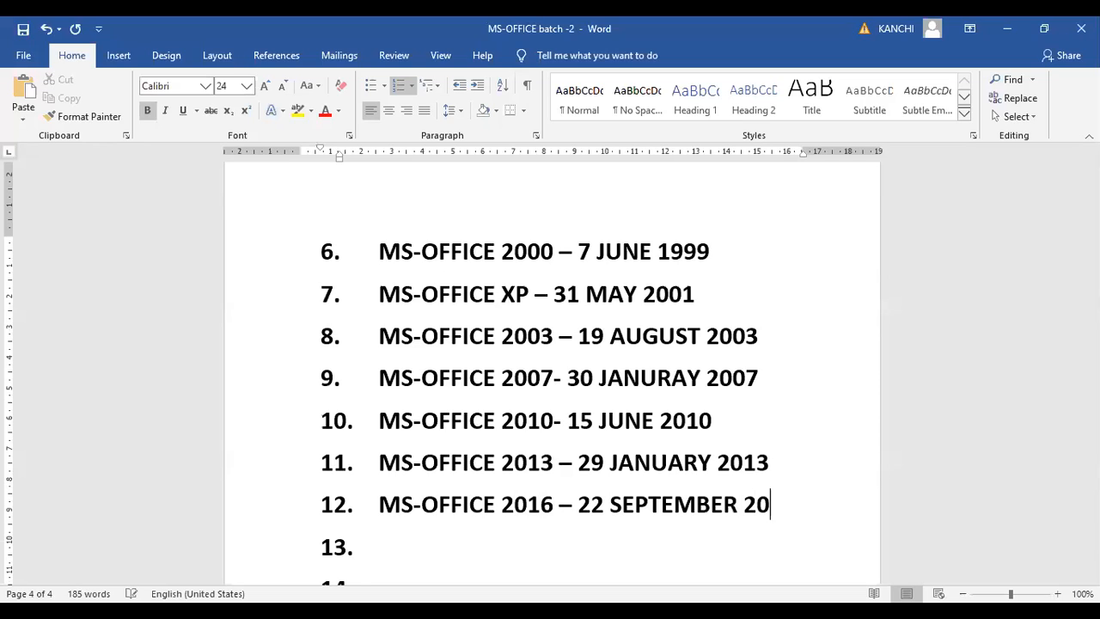
text(15)
Add a thirteenth numbered item reading "MS-OFFICE 2019- 24 SEPTEMBER 2018" and remove the numbering from the line below it
key(Down)
text(MS)
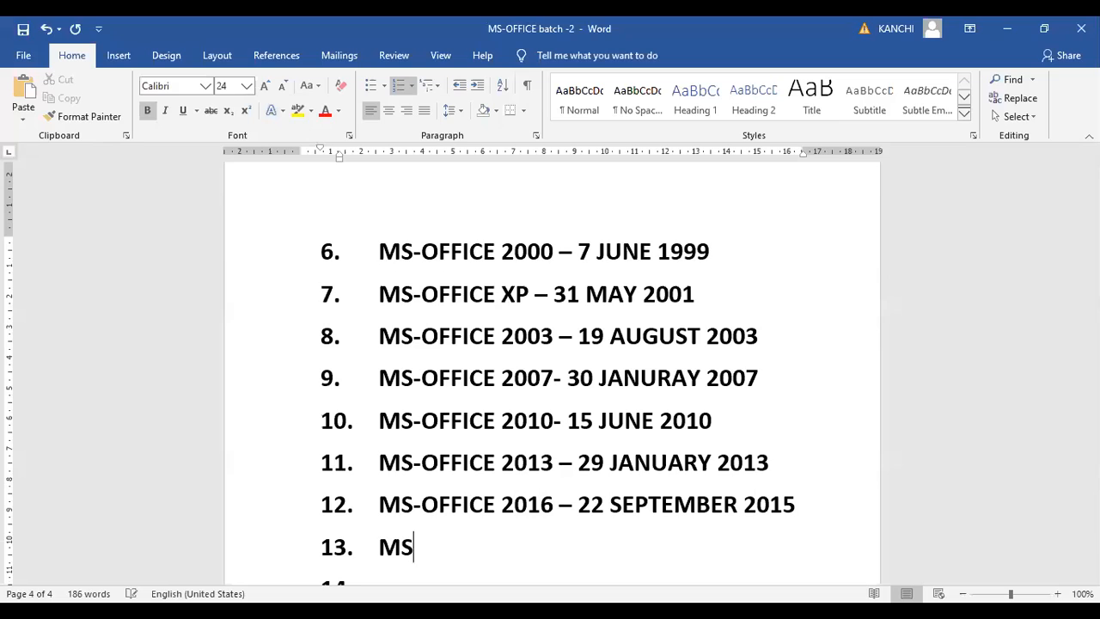
text(-OFFICE 2019)
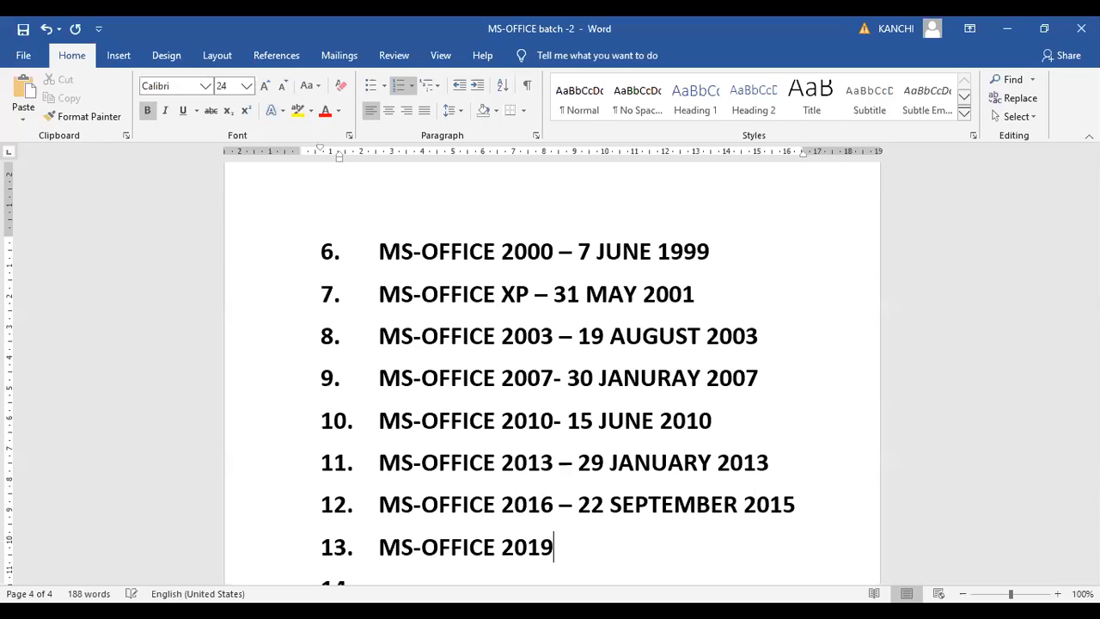
text(-)
text( 24 SE)
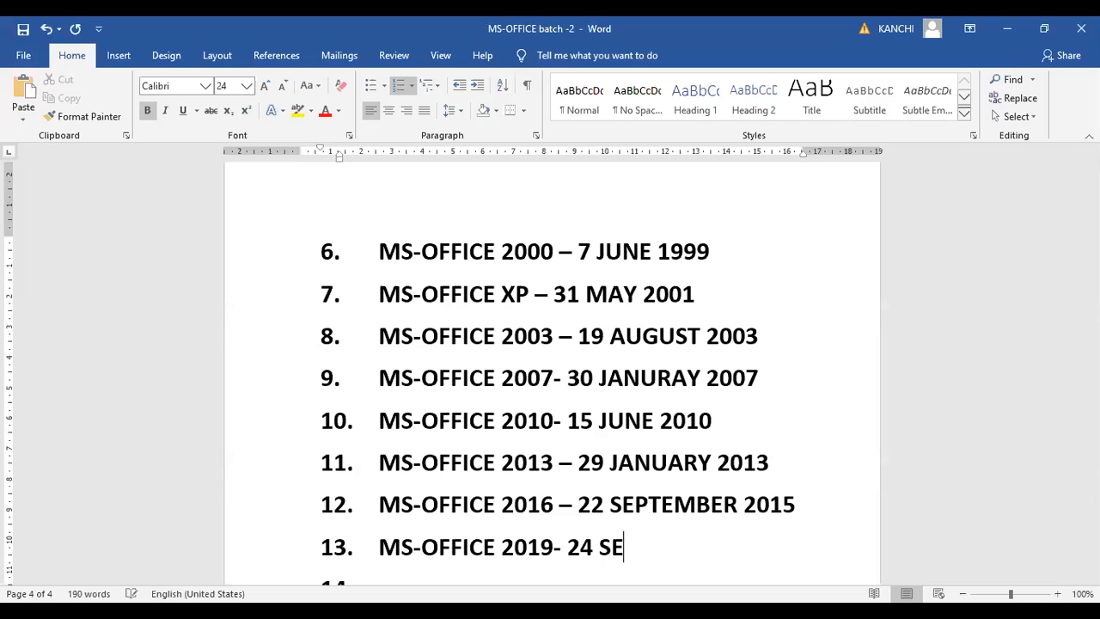
text(PTME)
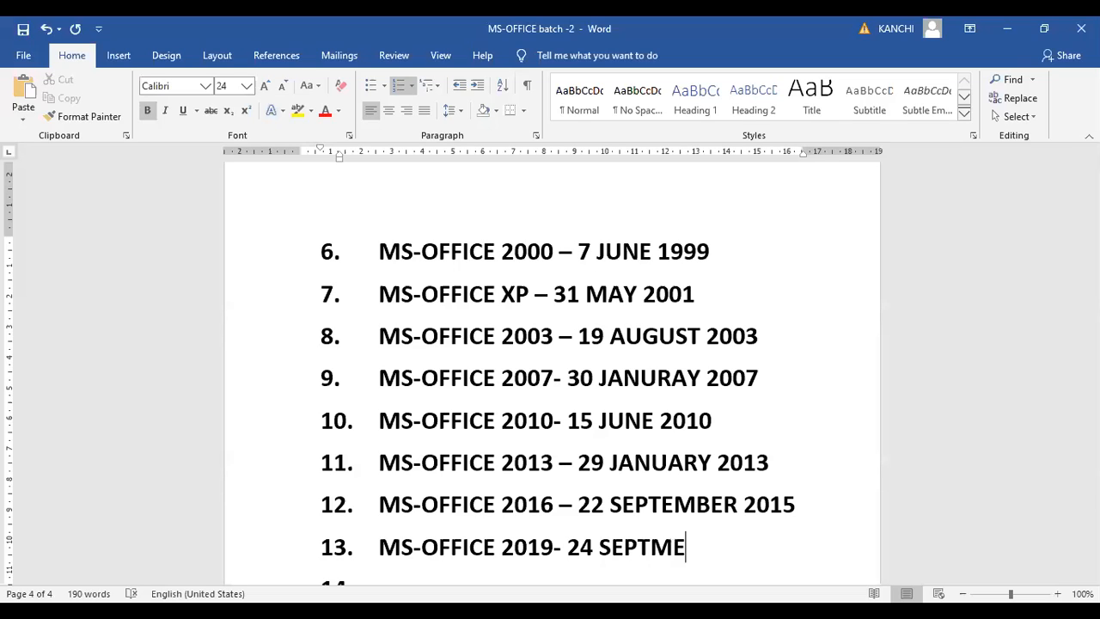
key(BackSpace)
key(BackSpace)
text(EMBER 20)
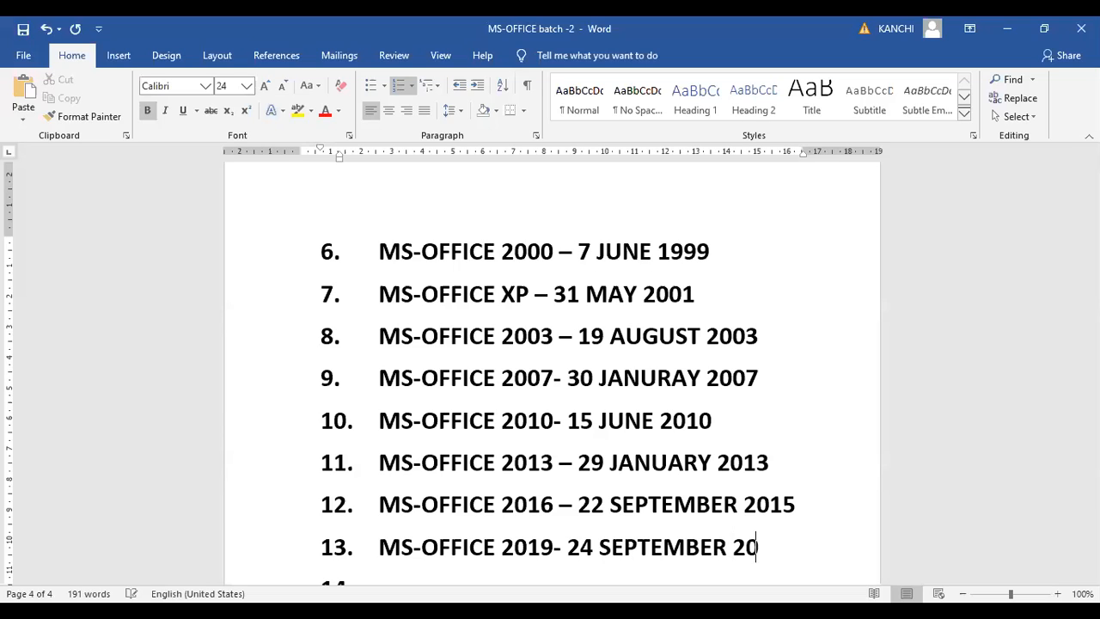
text(18)
key(Return)
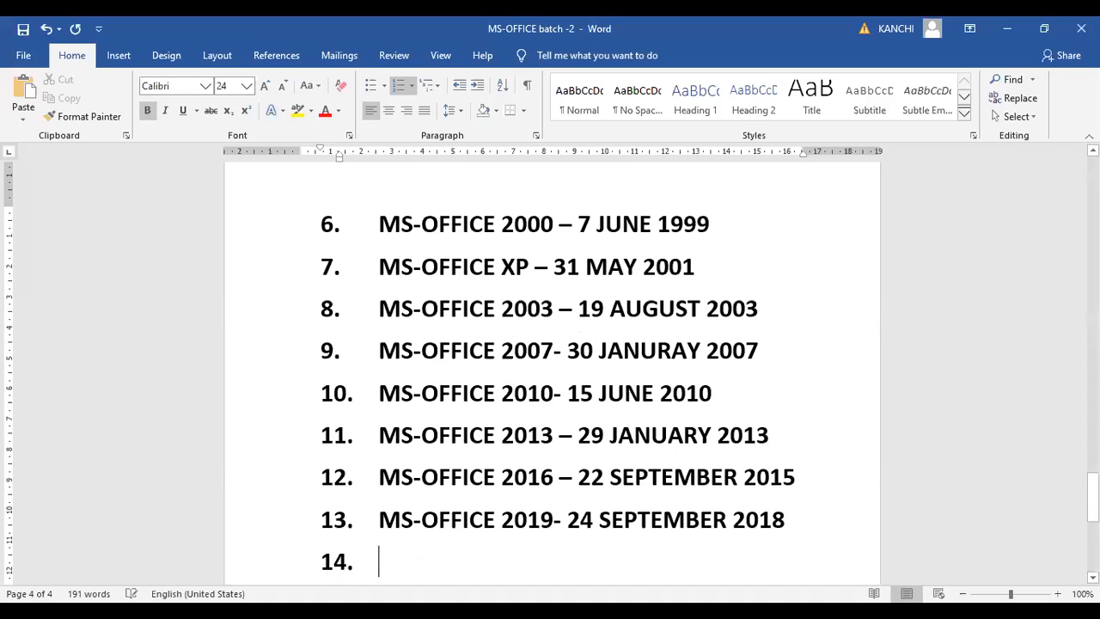
key(BackSpace)
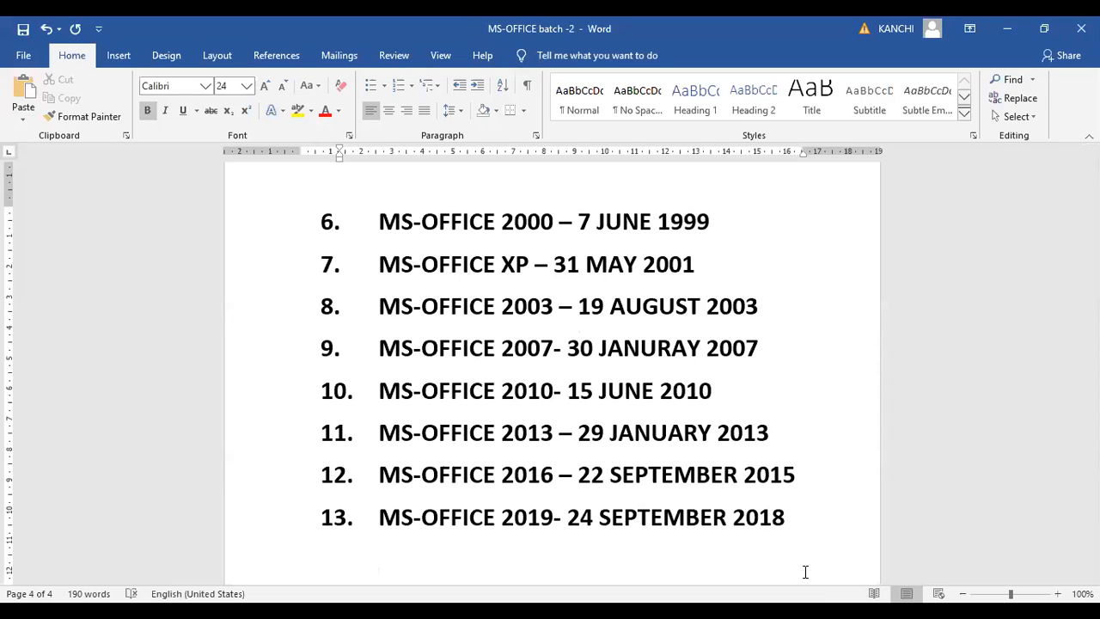
Review the course notes and the full numbered list of MS-Office versions across both pages, down to the 2019 release
scroll(837, 579, down, 2)
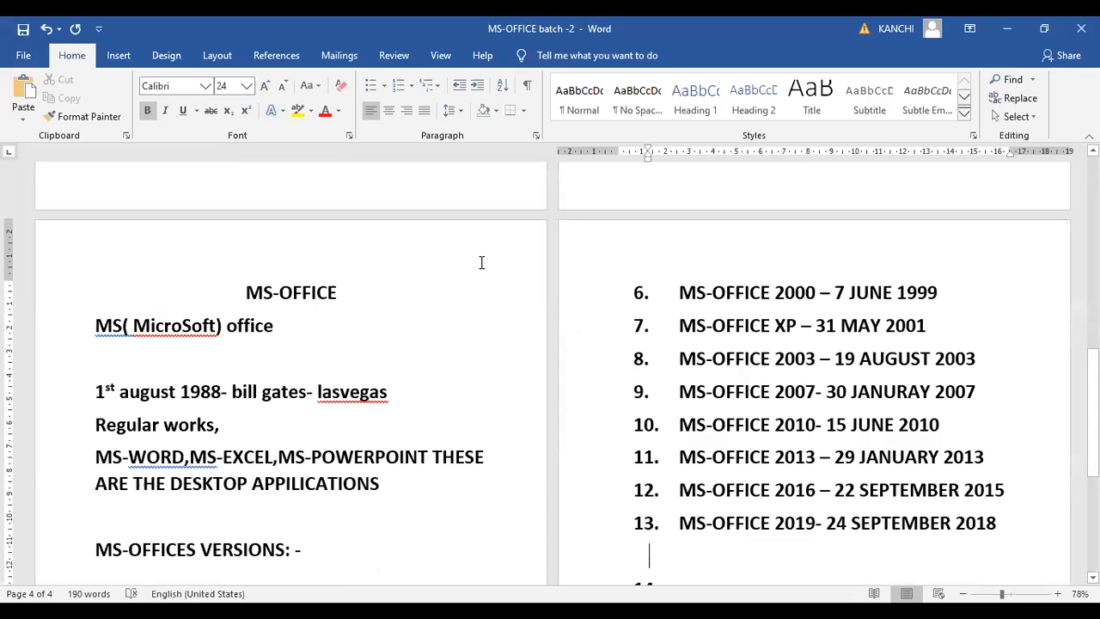
key(Down)
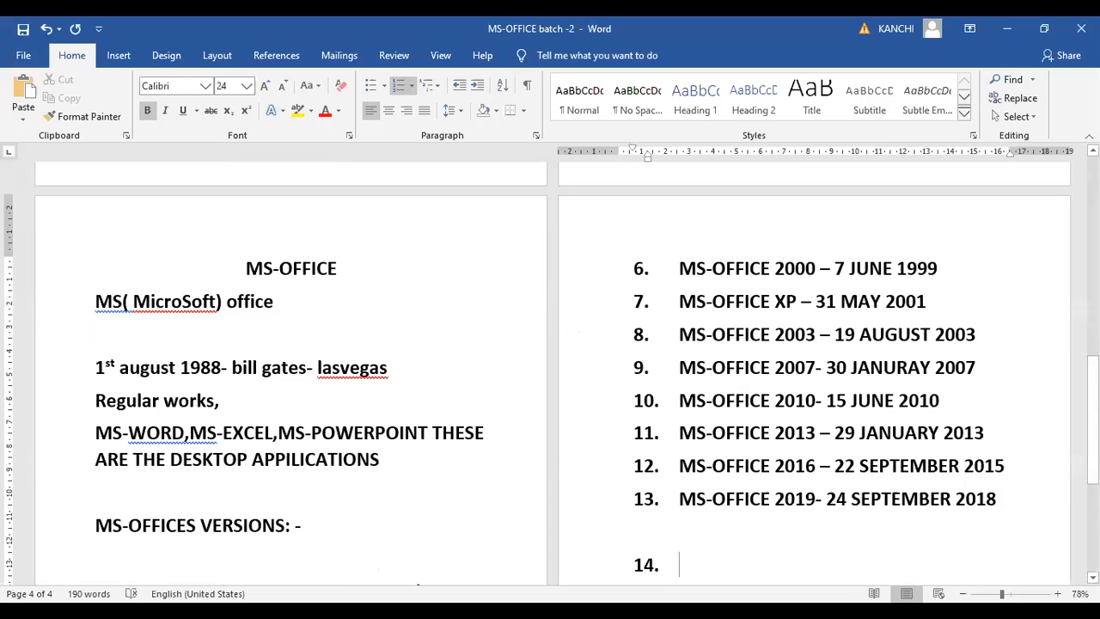
drag(1093, 376, 1093, 410)
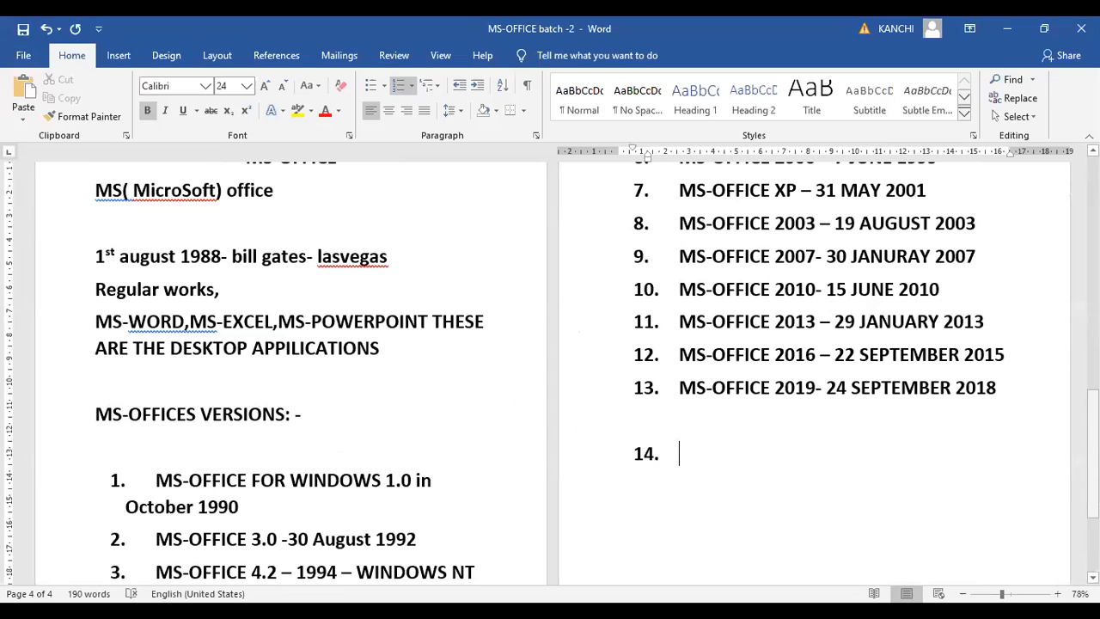
ctrl+scroll(684, 456, up, 1)
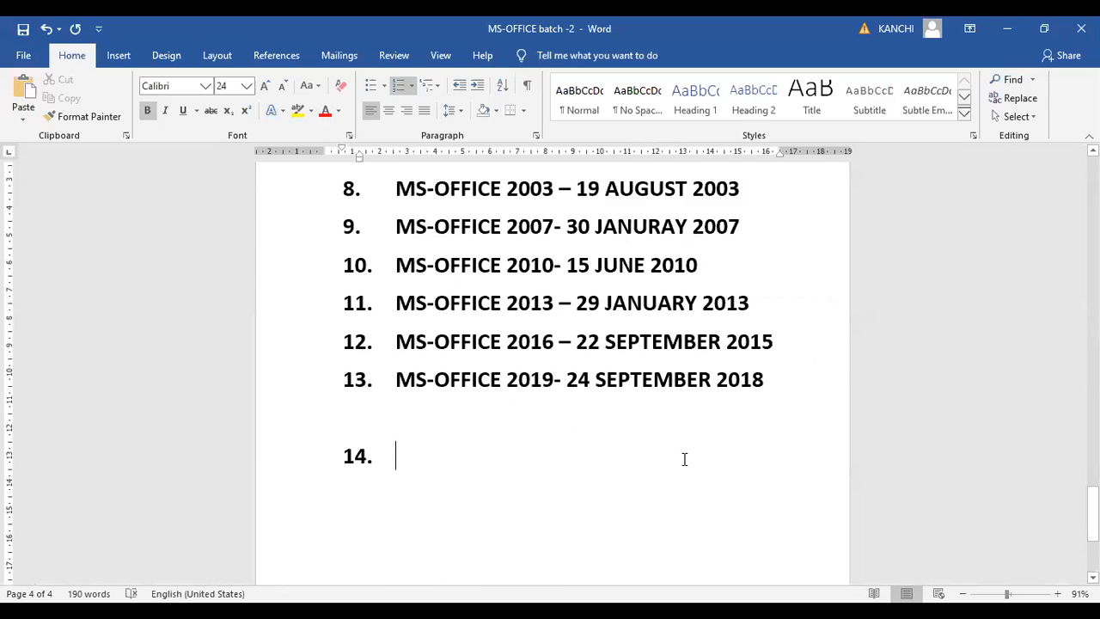
key(Up)
key(Up)
key(Up)
key(Up)
key(Up)
key(Up)
key(Up)
key(Up)
key(Up)
key(Up)
key(Up)
key(Up)
key(Up)
key(Up)
key(Up)
key(Up)
key(Up)
key(Up)
key(Up)
key(Up)
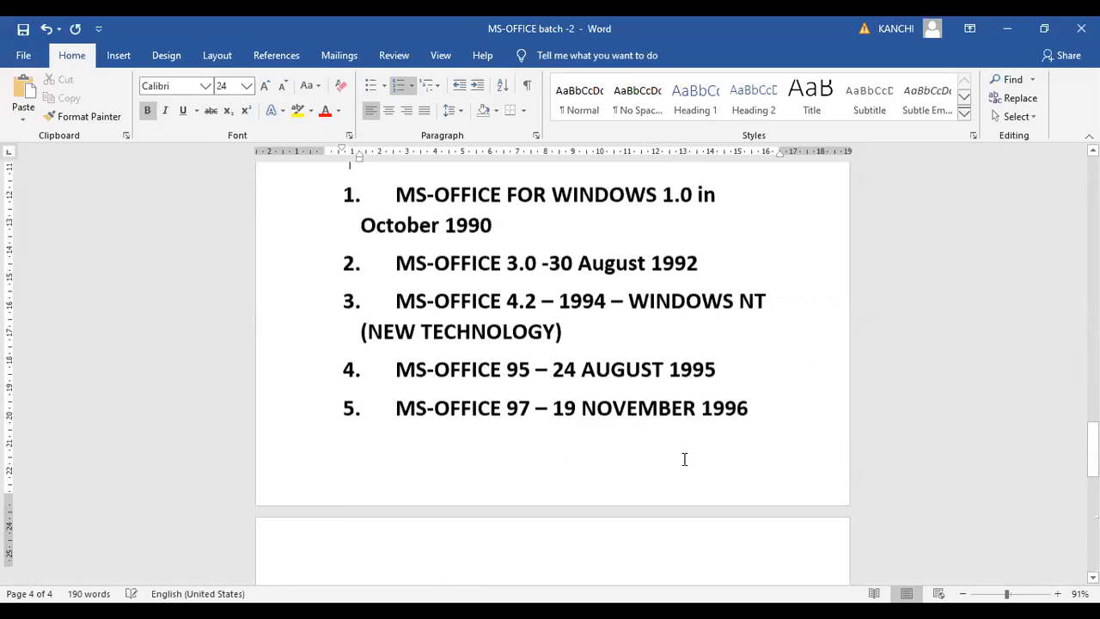
key(Down)
key(Down)
key(Down)
key(Down)
key(Down)
key(Down)
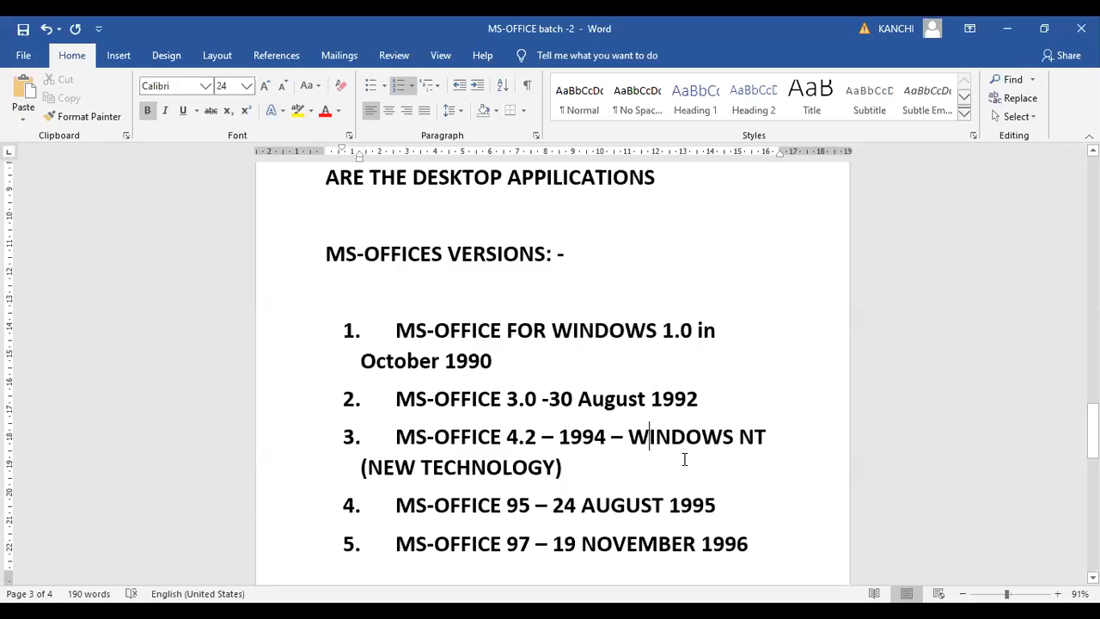
key(Down)
key(Down)
key(Down)
key(Down)
key(Down)
key(Down)
key(Down)
key(Down)
key(Down)
key(Down)
key(Down)
key(Down)
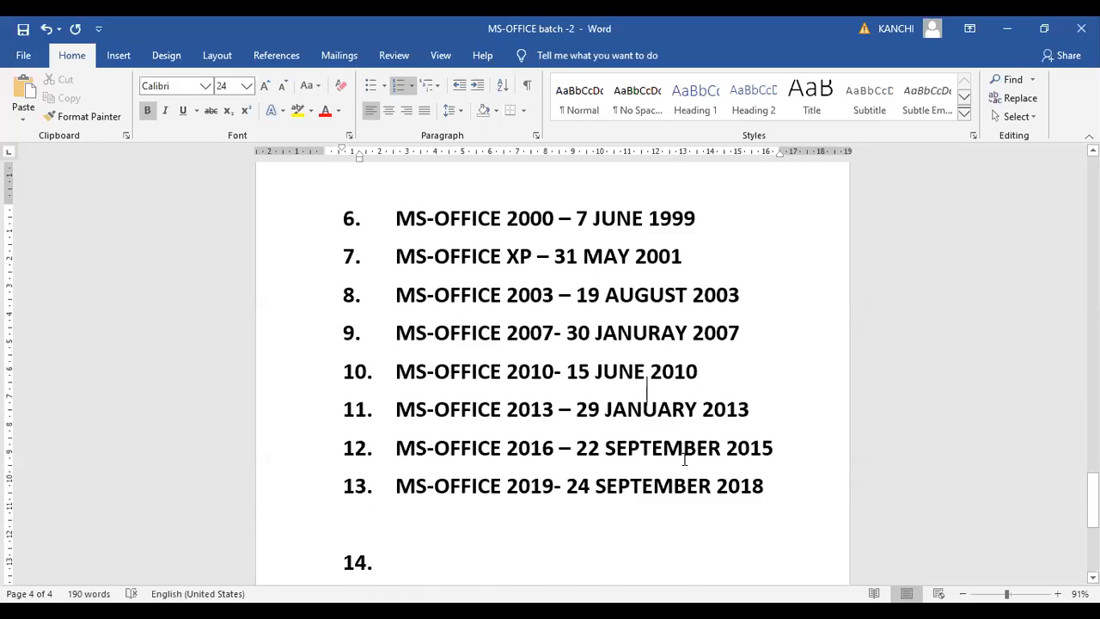
key(Up)
key(Up)
key(Up)
key(Up)
key(Up)
key(Up)
key(Up)
key(Up)
key(Up)
key(Up)
key(Up)
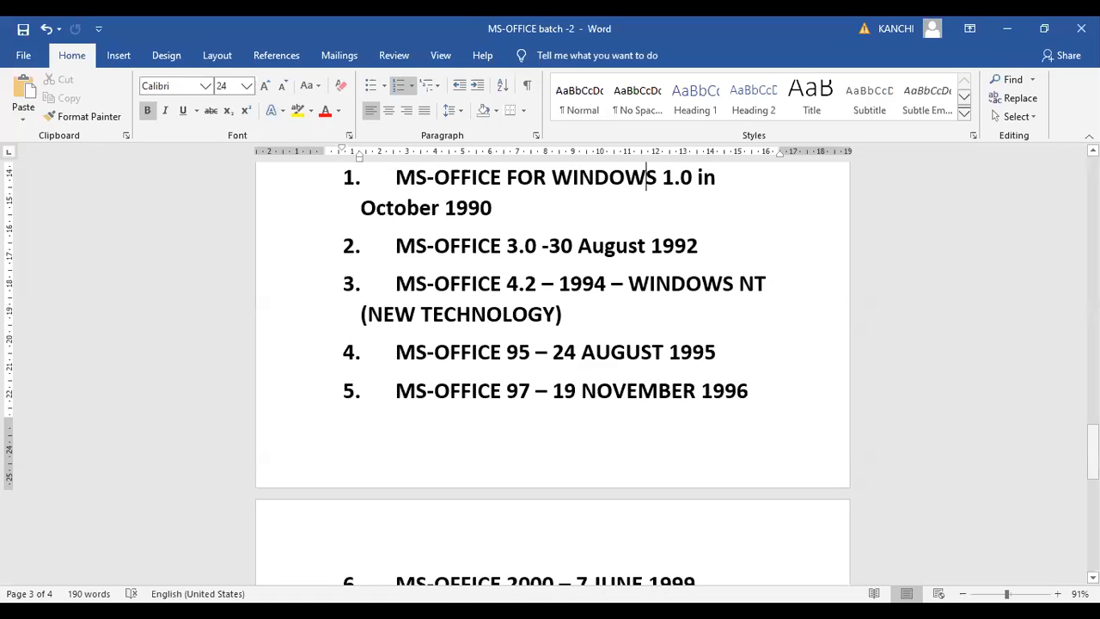
scroll(553, 369, down, 5)
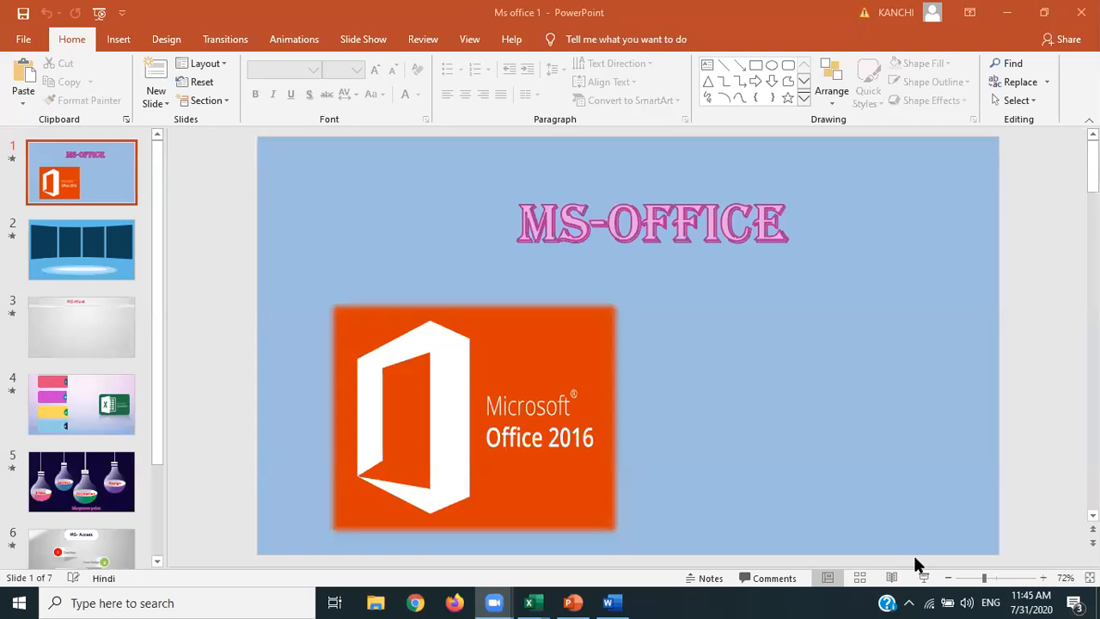
Switch to the MS-OFFICE presentation and start its slide show
click(923, 578)
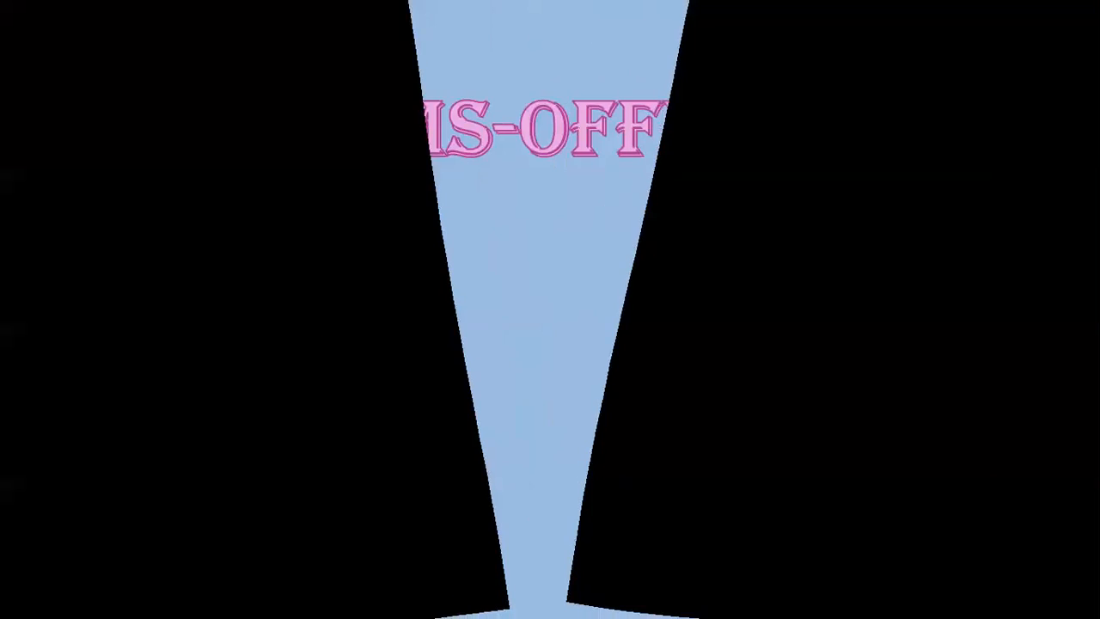
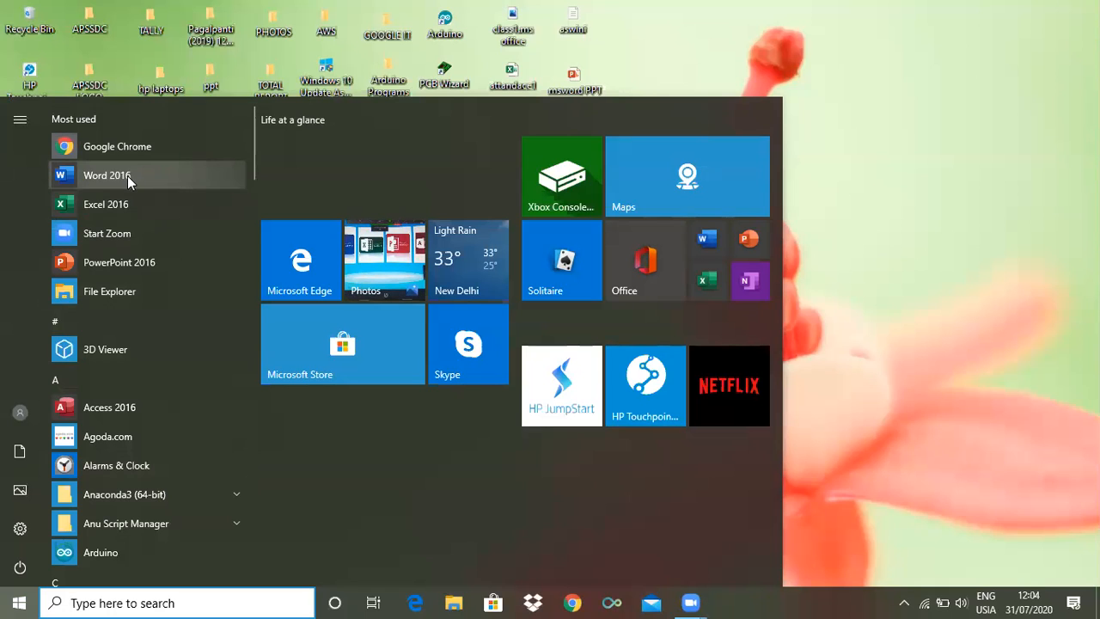
Switch to Word 2016, look over the recent documents available to open, and create a new blank document
click(127, 176)
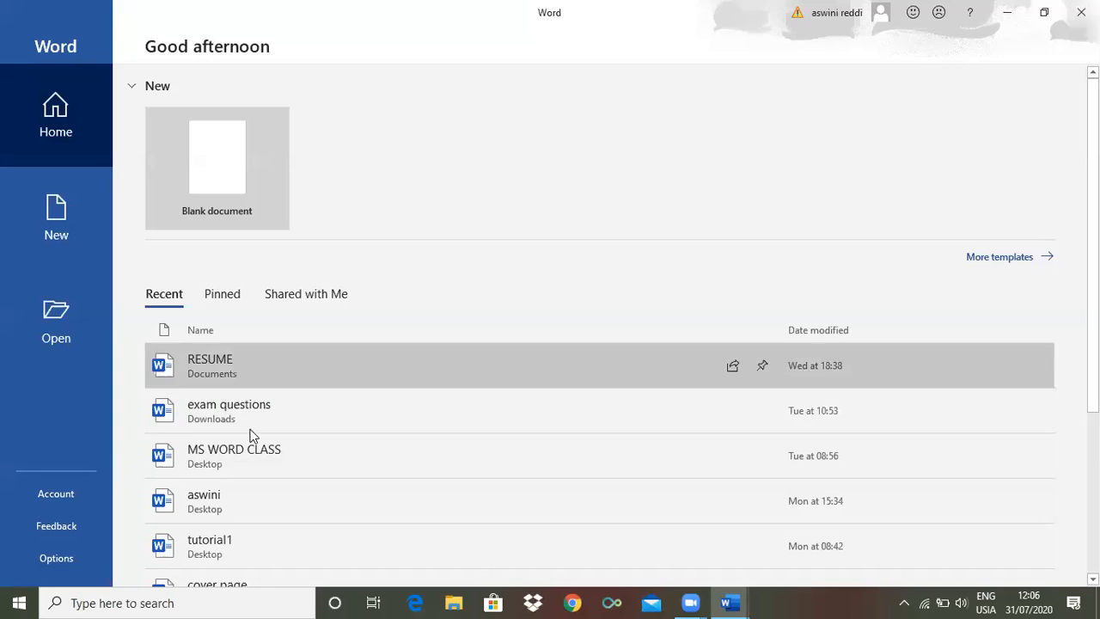
click(73, 316)
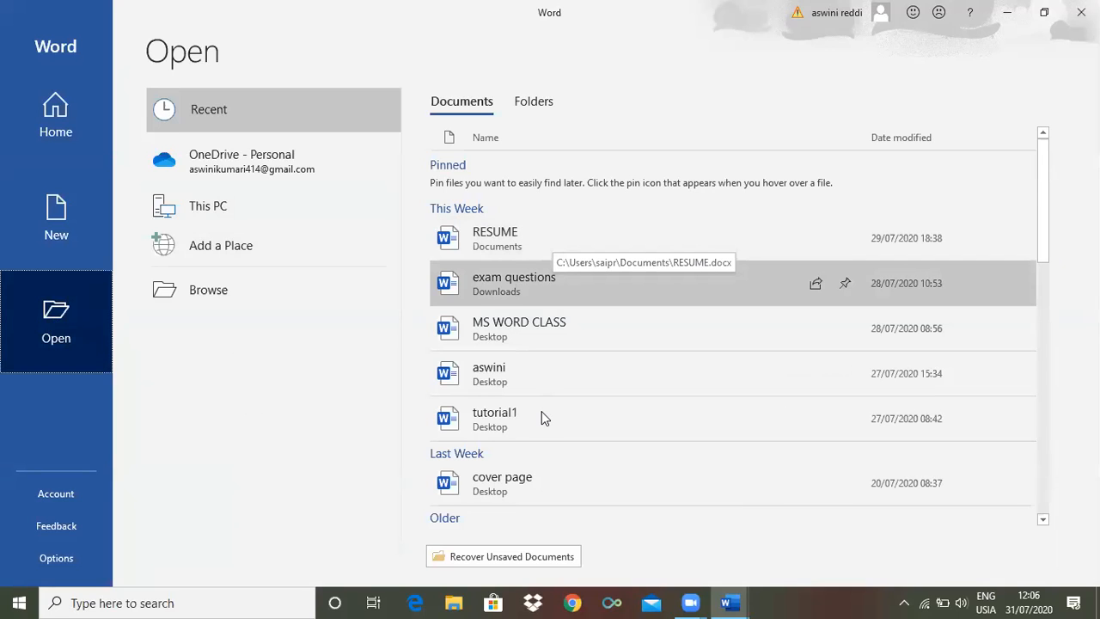
click(551, 384)
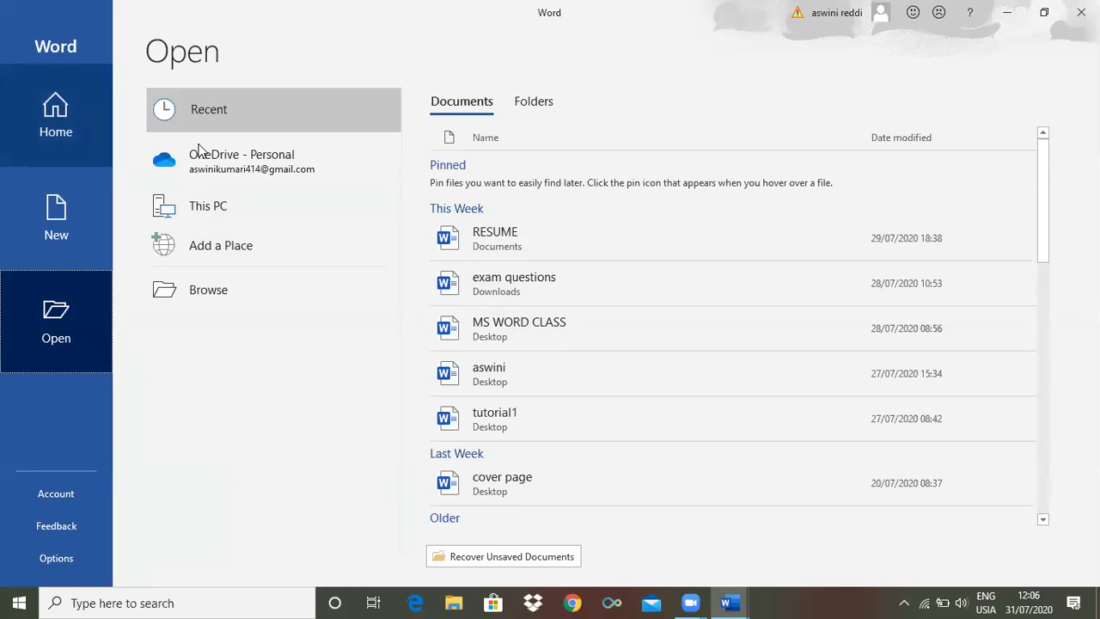
click(79, 133)
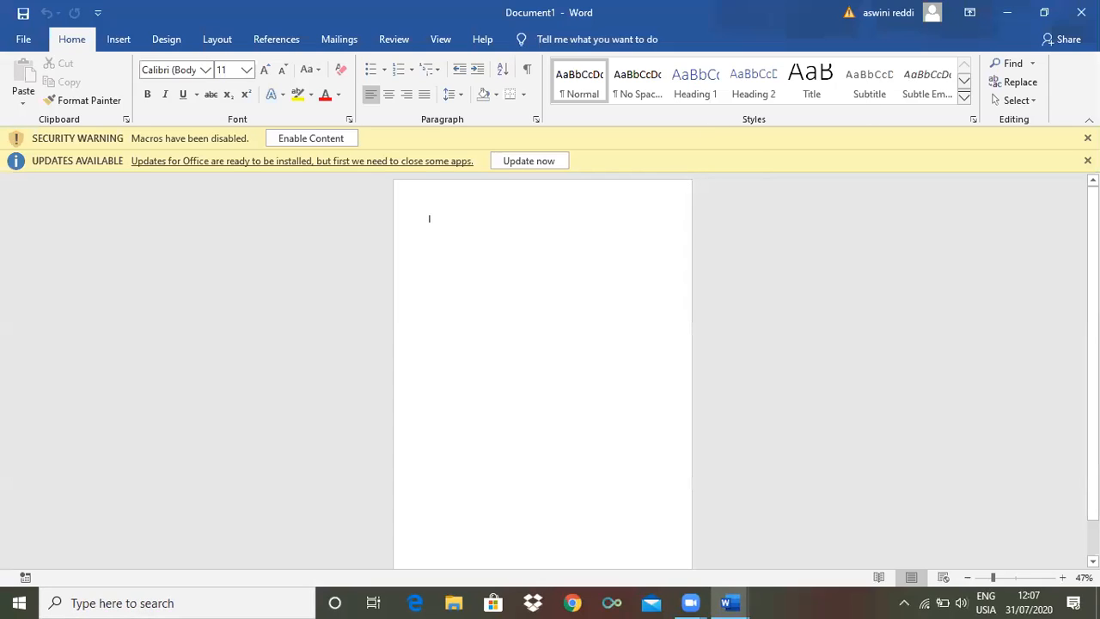
Dismiss the macro security warning and the Office update notice, and enlarge the page view to 107%
click(302, 161)
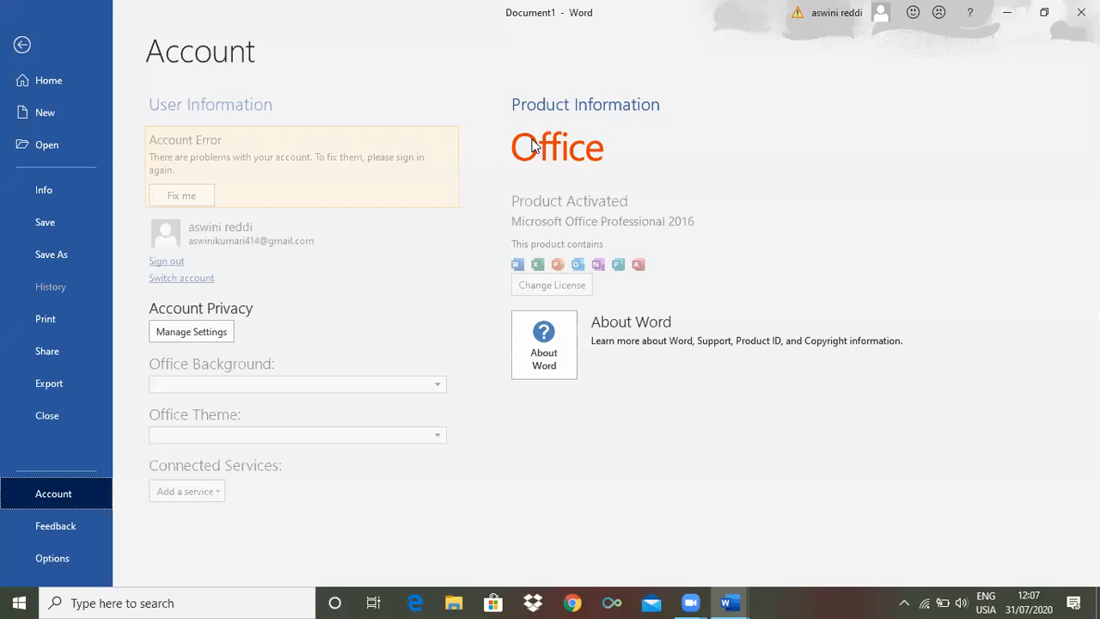
key(Escape)
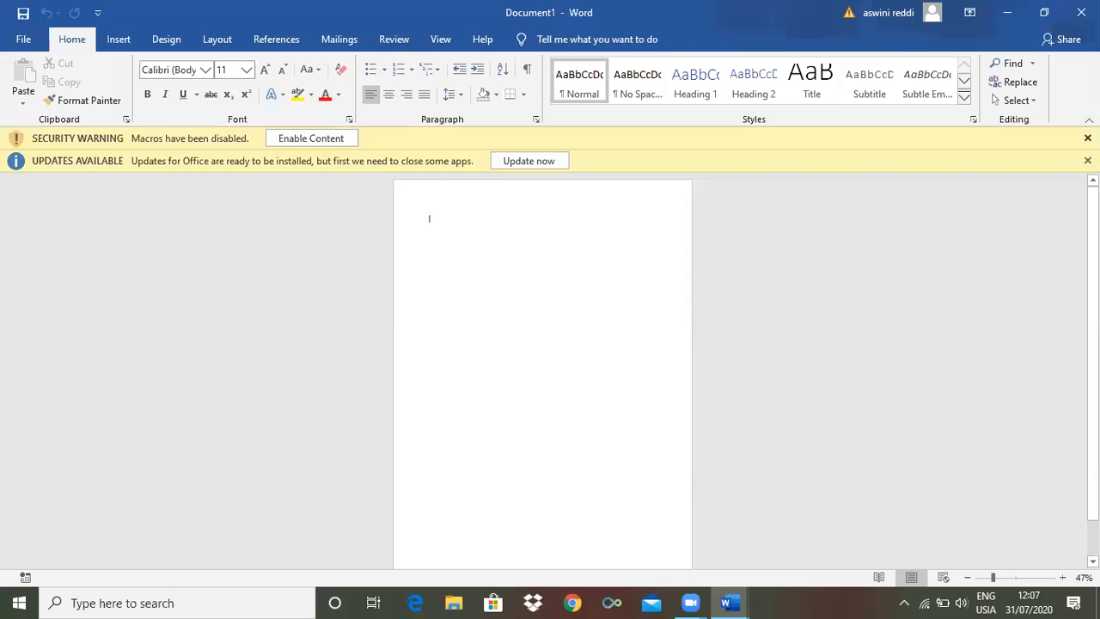
click(1087, 138)
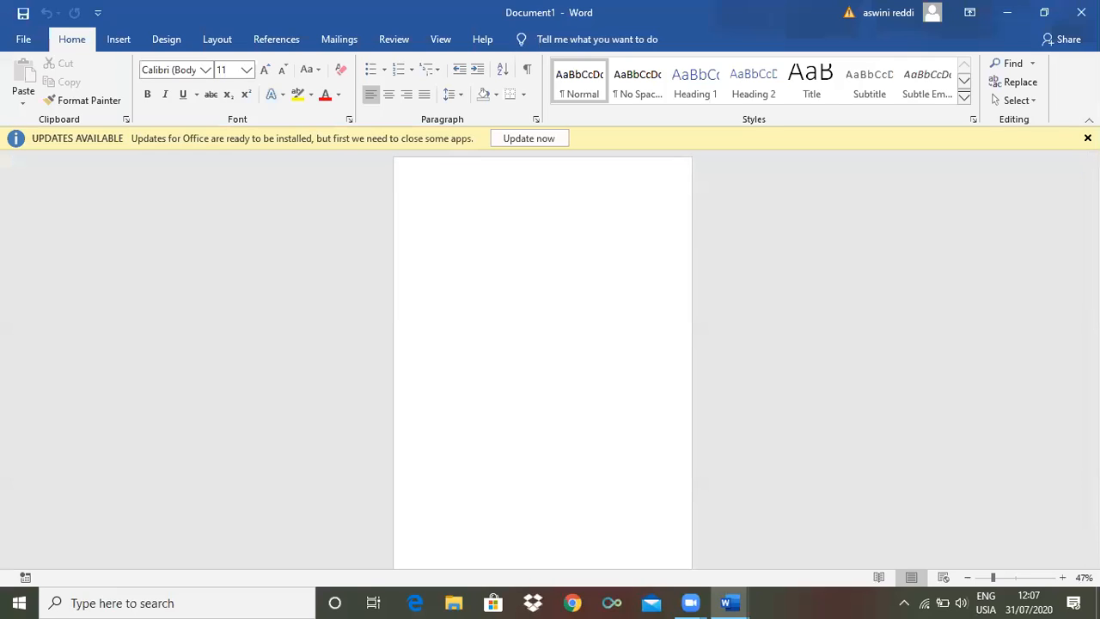
click(1087, 138)
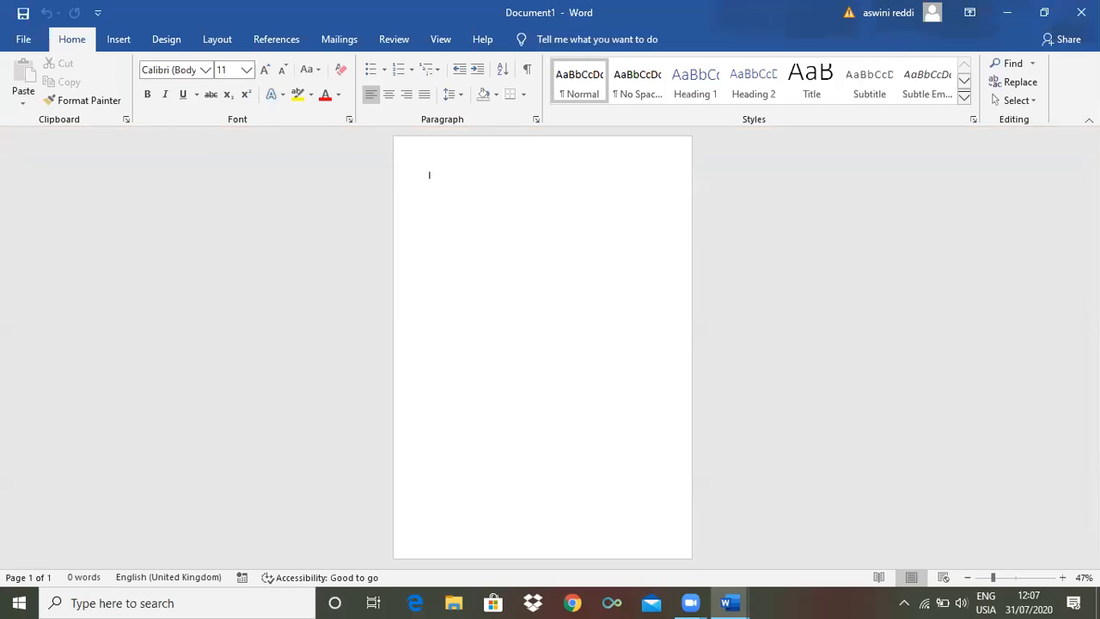
scroll(723, 225, up, 3)
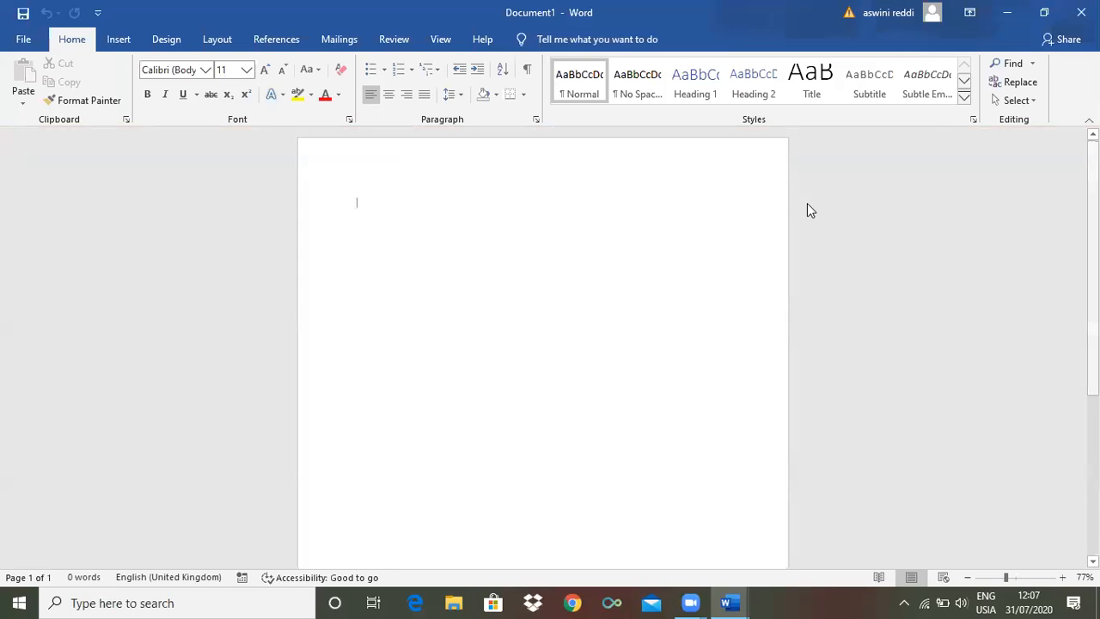
scroll(507, 295, up, 3)
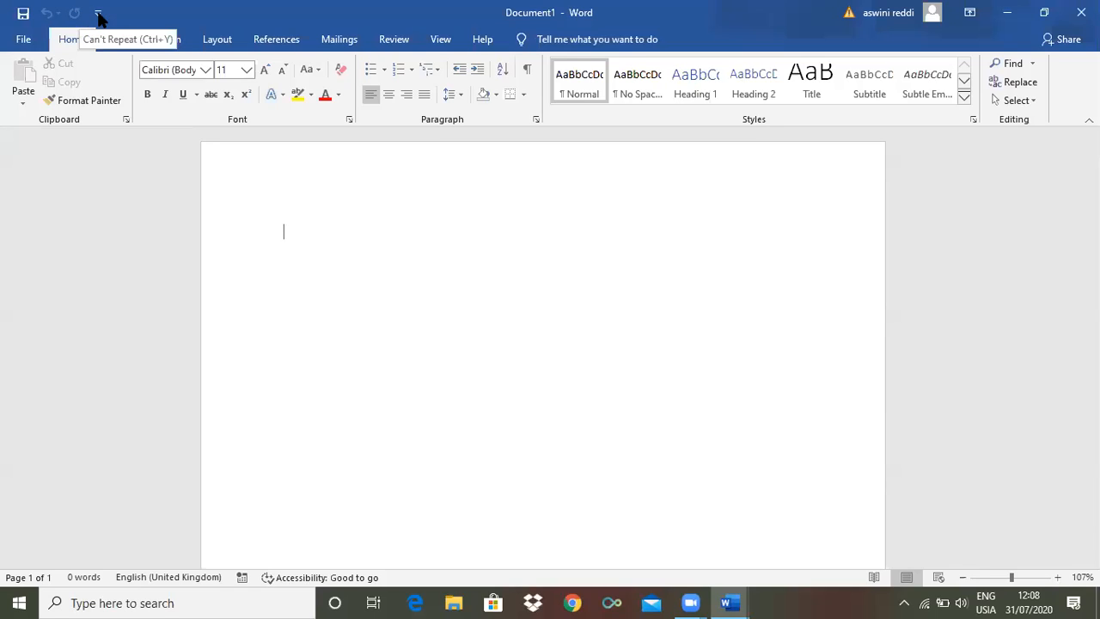
Examine the Quick Access Toolbar customization choices, the file management page, and the insertion, design and basic formatting commands
click(98, 15)
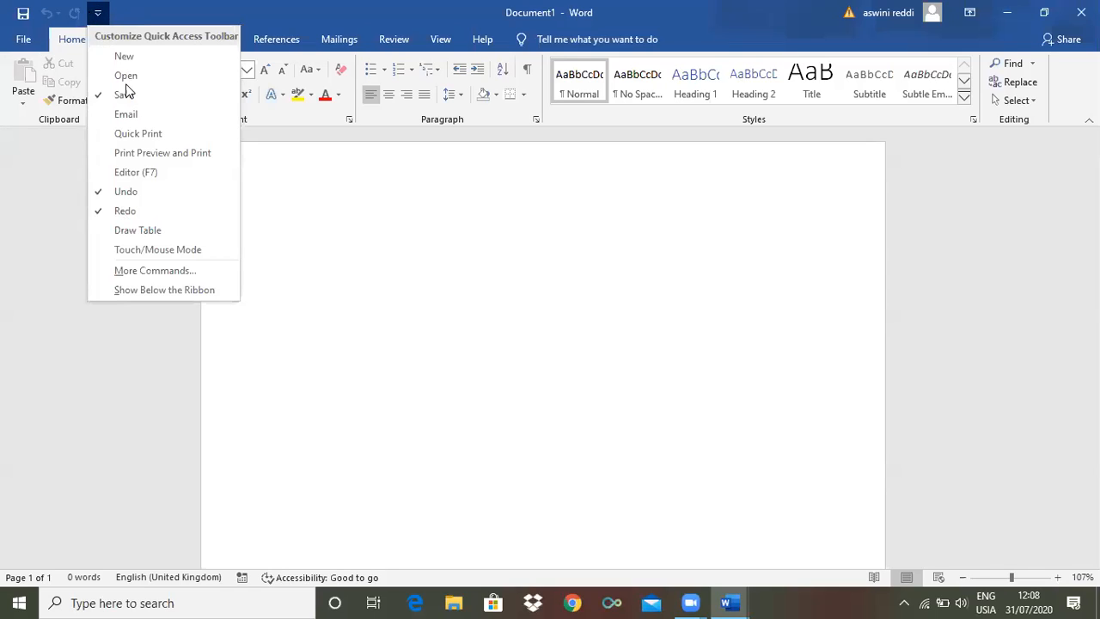
click(52, 35)
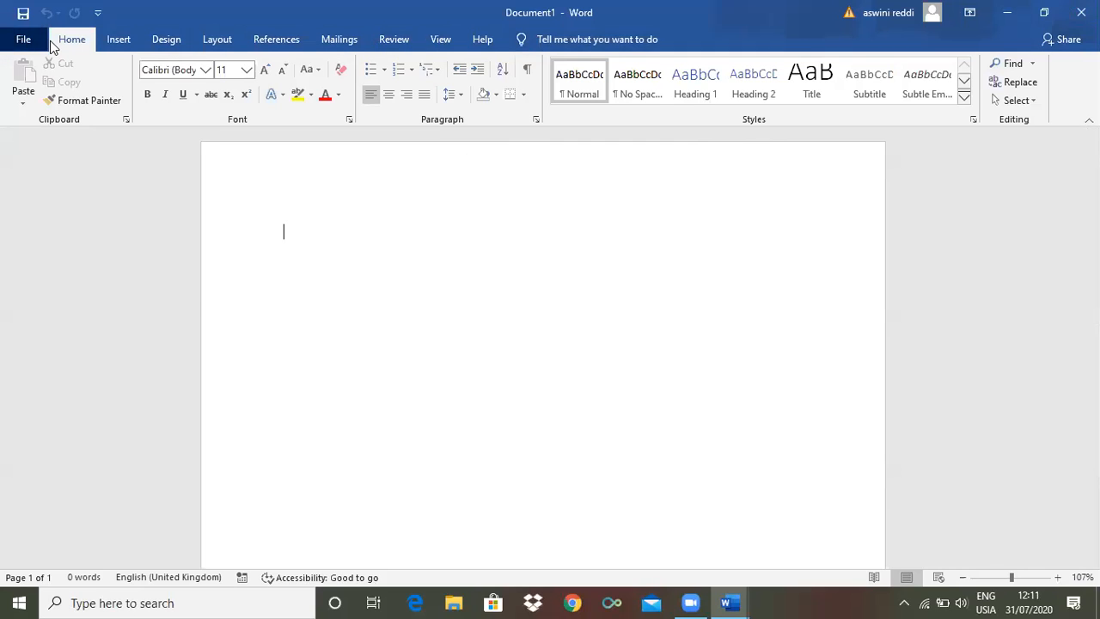
click(24, 40)
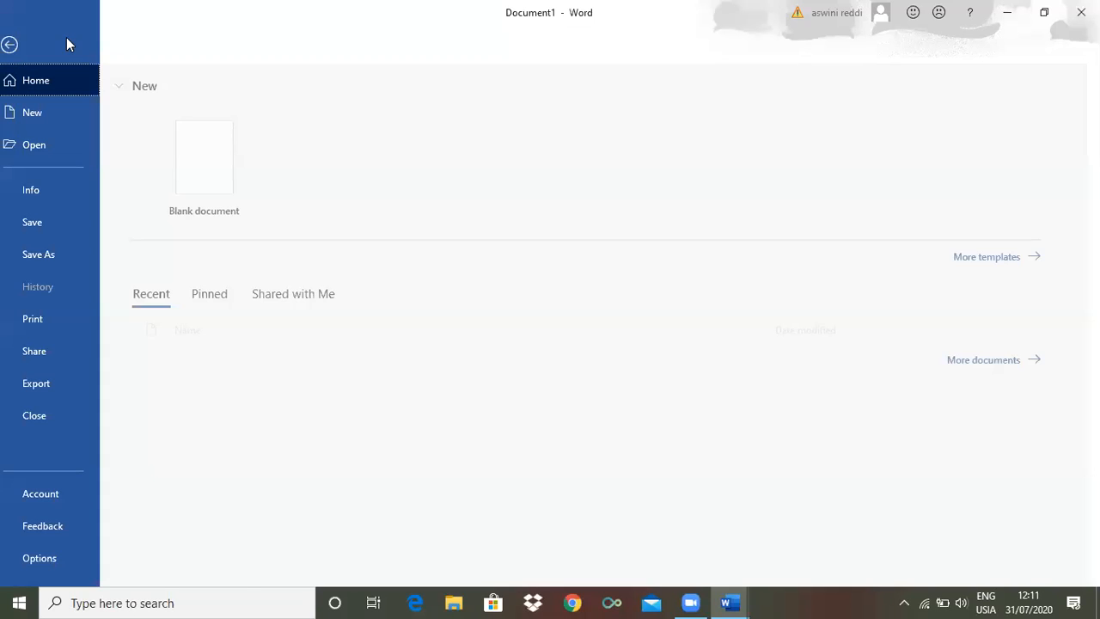
click(23, 47)
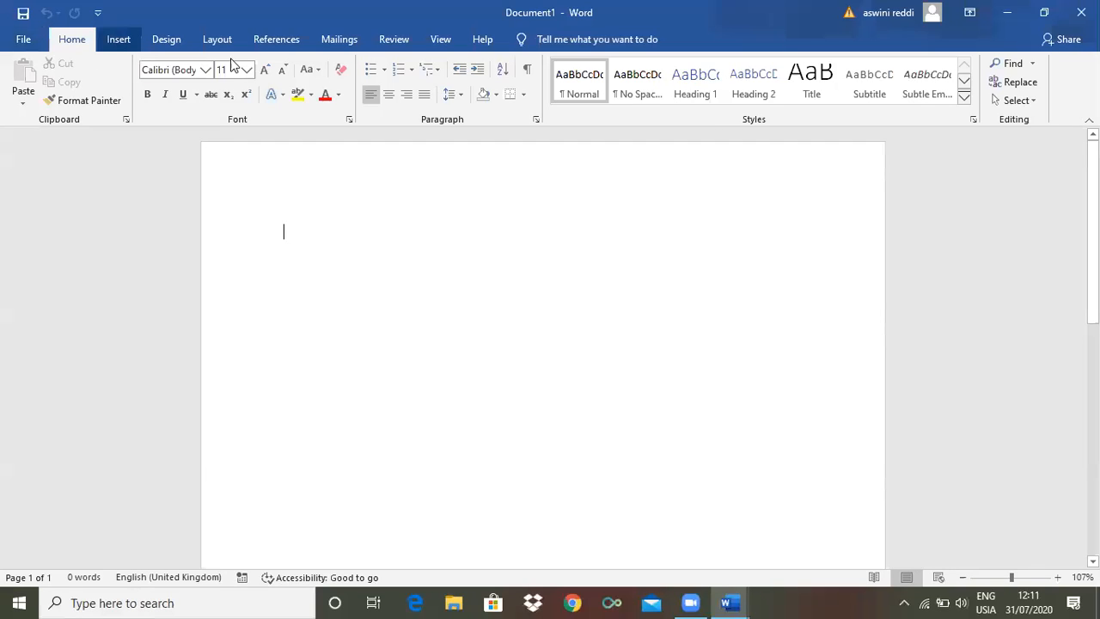
click(118, 38)
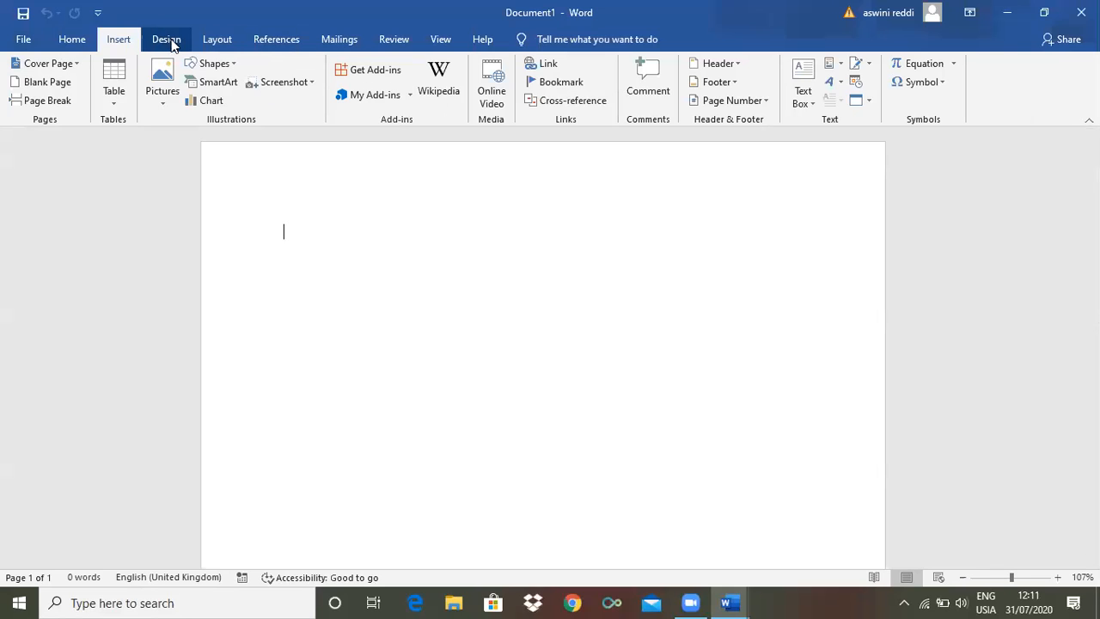
click(165, 39)
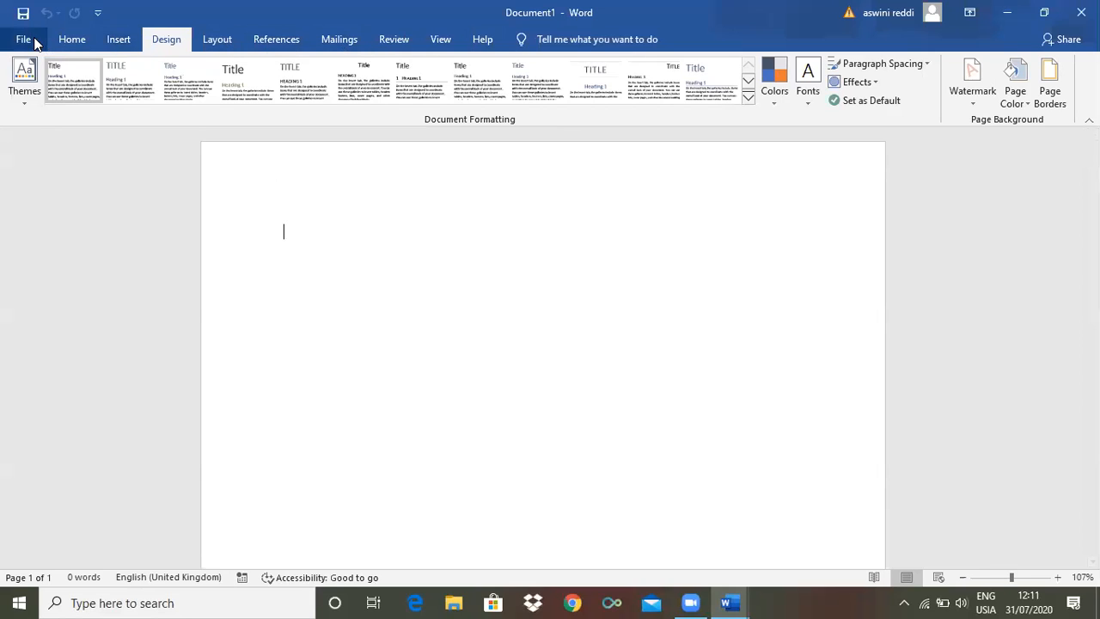
click(68, 39)
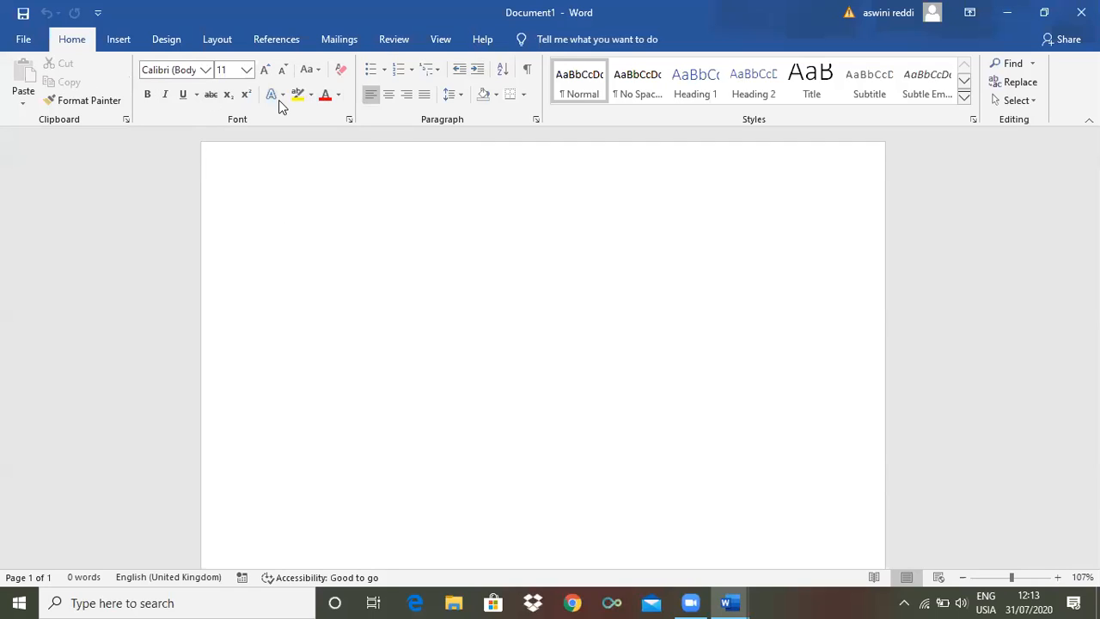
click(228, 95)
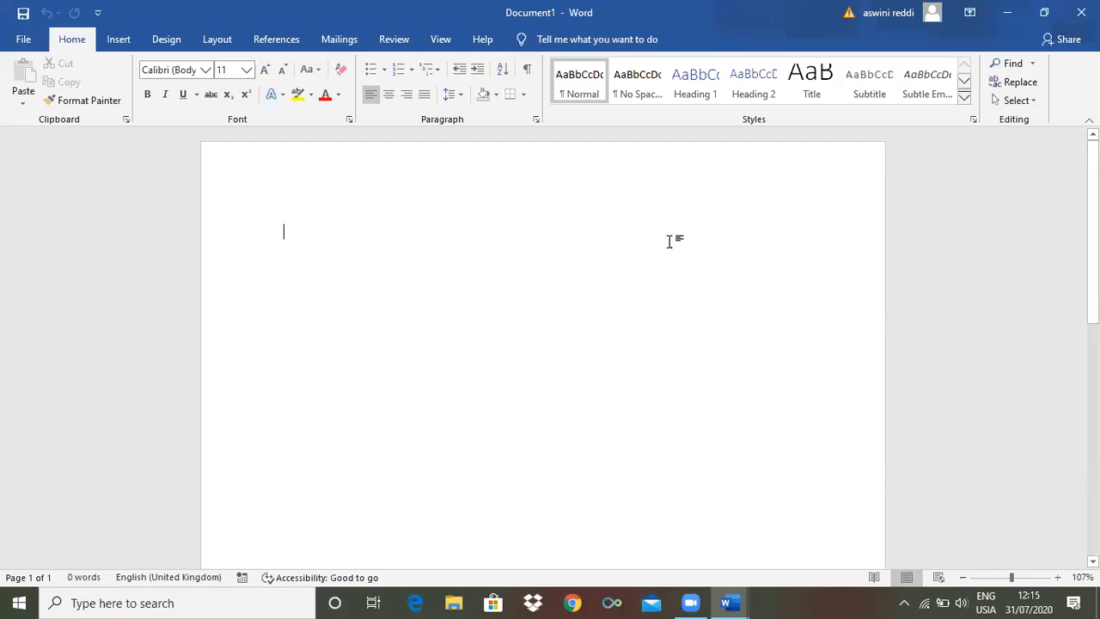
Enter the sample text "chdn" on the blank page and erase it
scroll(543, 344, down, 5)
scroll(543, 344, up, 5)
text(chdn)
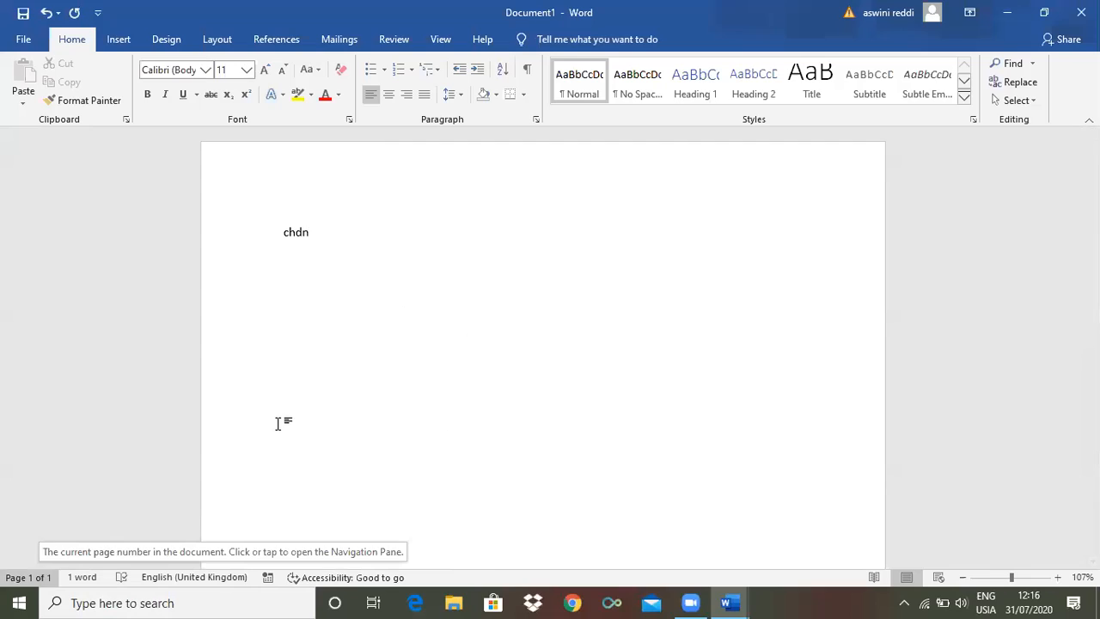
key(BackSpace)
key(BackSpace)
key(BackSpace)
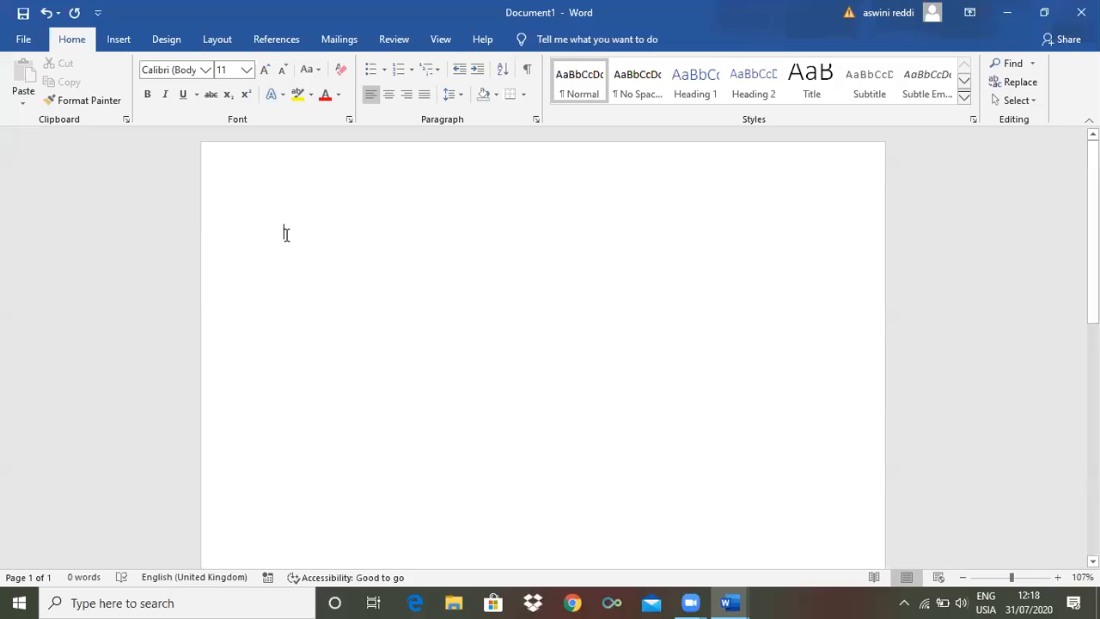
Enter four lines of sample text, from "Gckjhv,jgvl" to "Khfikgl,bmn", and erase them all
text(gckjhv,jgvl)
text(hcfjfhgk,bl)
key(Return)
text(kyfiukglhkb)
key(Return)
text(khfikgl,bmn)
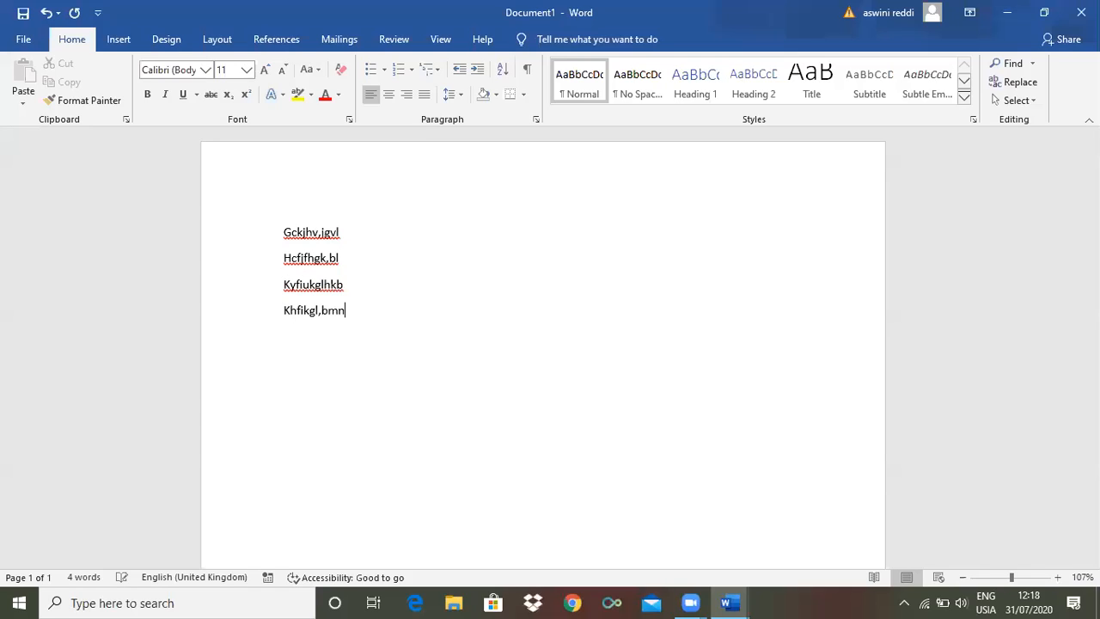
key(BackSpace)
key(BackSpace)
key(BackSpace)
key(BackSpace)
key(BackSpace)
key(BackSpace)
key(BackSpace)
key(BackSpace)
key(BackSpace)
key(BackSpace)
key(BackSpace)
key(BackSpace)
key(BackSpace)
key(BackSpace)
key(BackSpace)
key(BackSpace)
key(BackSpace)
key(BackSpace)
key(BackSpace)
key(BackSpace)
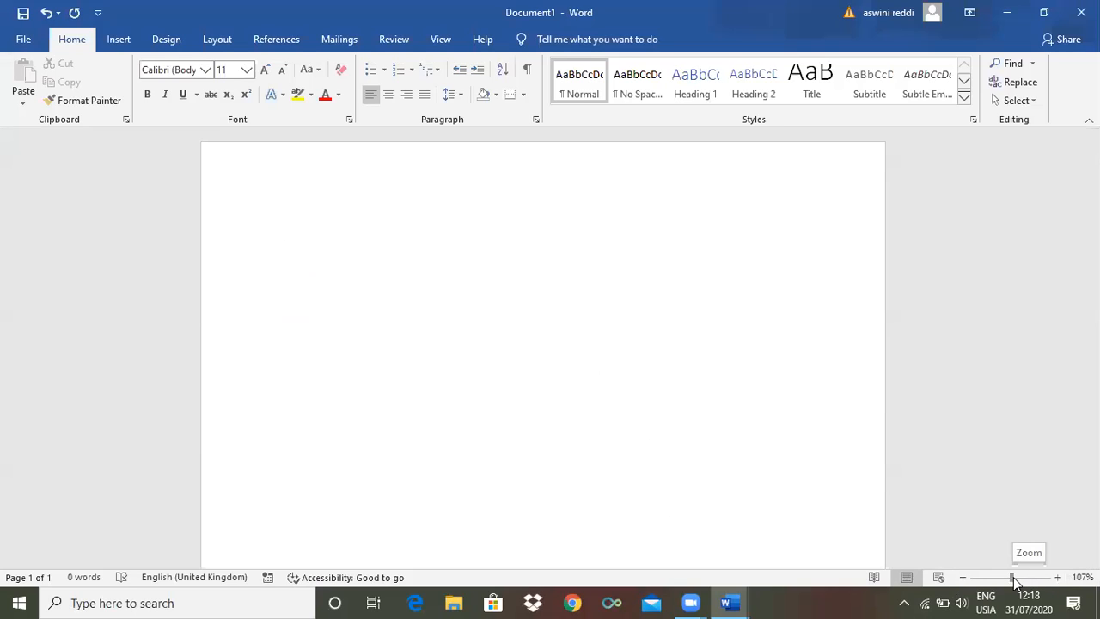
Set the page zoom to 100% and show the document's ruler
mouse_move(1014, 581)
mouse_down()
mouse_move(994, 582)
mouse_move(1016, 585)
mouse_up()
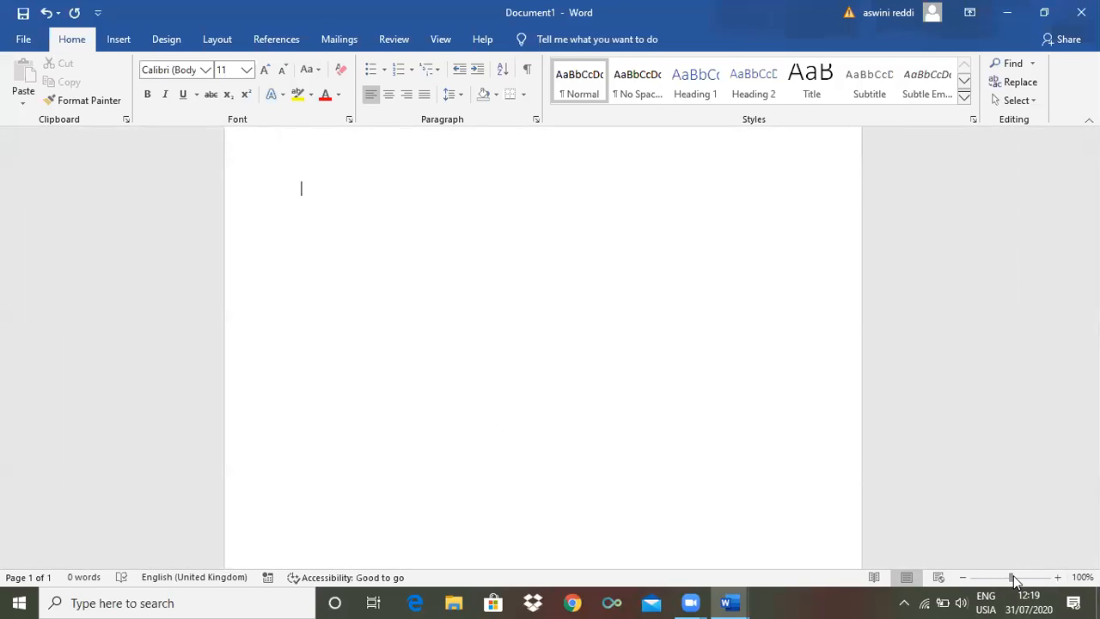
mouse_move(1016, 581)
mouse_down()
mouse_move(989, 583)
mouse_move(1009, 575)
mouse_up()
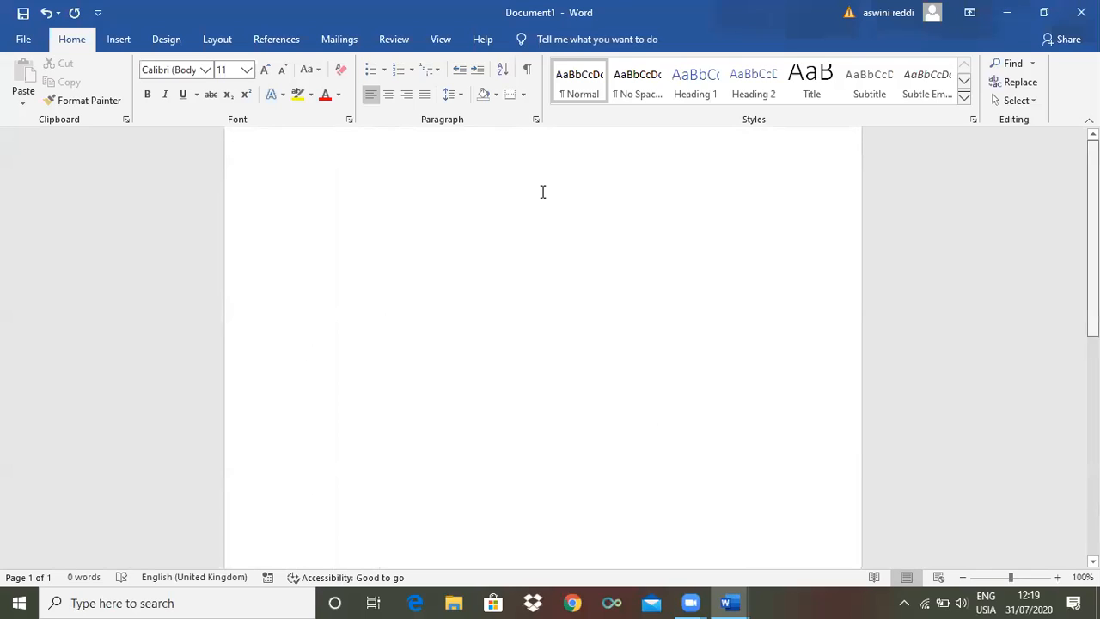
scroll(543, 189, up, 1)
click(438, 39)
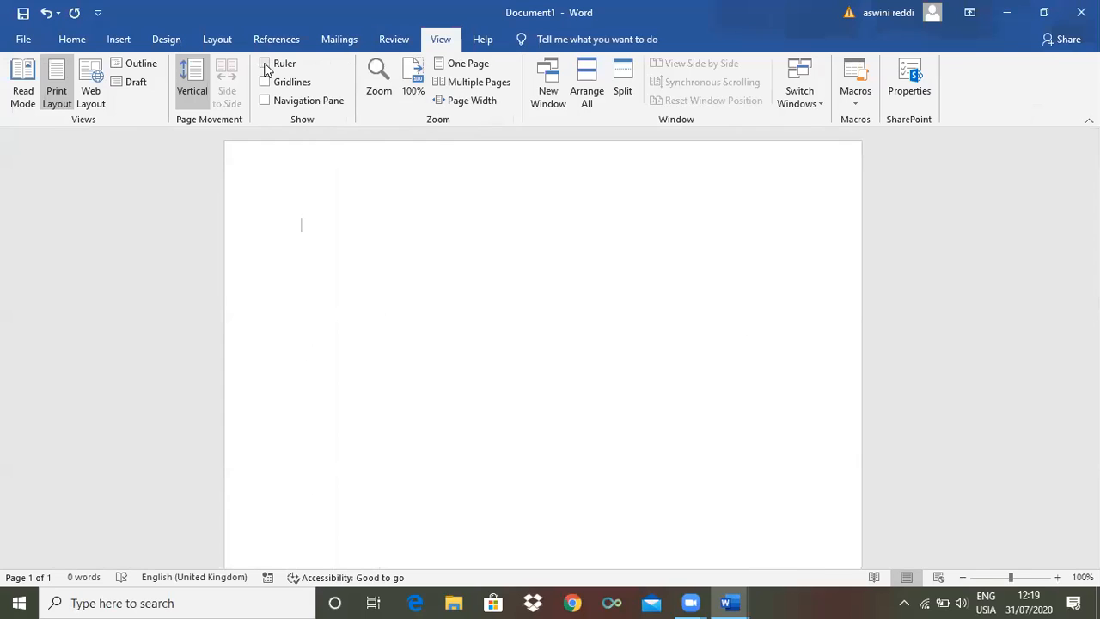
click(266, 66)
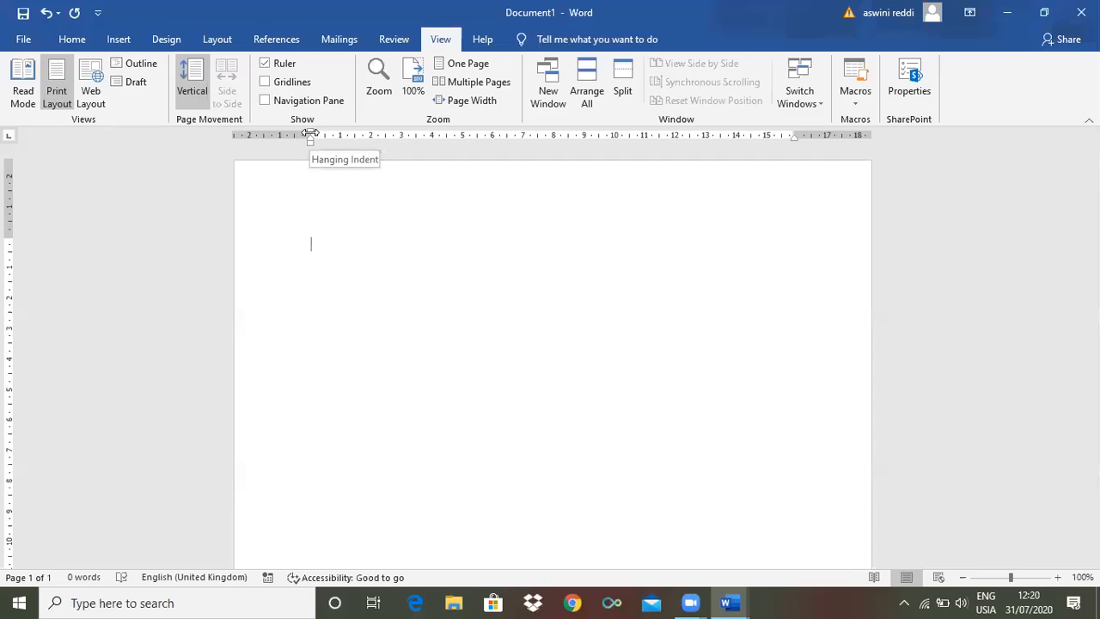
Narrow the left margin to about 1.2 cm, try it with two erased lines of sample text, and widen it back to about 2.5 cm
mouse_move(311, 133)
mouse_down()
mouse_move(270, 133)
mouse_move(339, 135)
mouse_move(270, 138)
mouse_up()
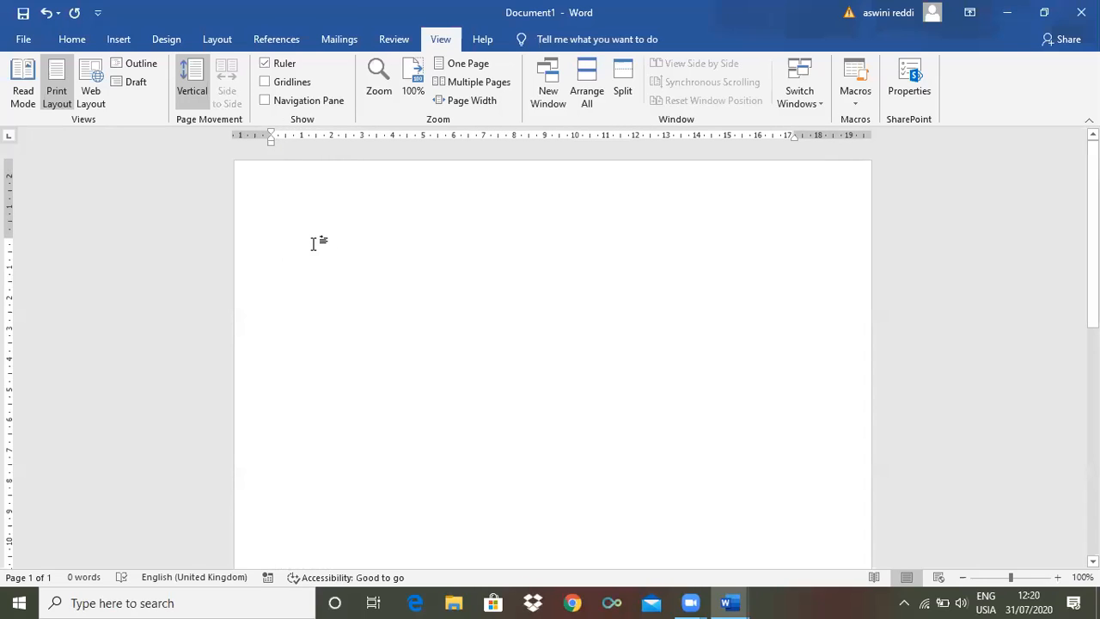
text(Vjufgk,mnbl,kb)
key(Return)
text(jhcjfhvmn hvmn)
key(BackSpace)
key(BackSpace)
key(BackSpace)
key(BackSpace)
key(BackSpace)
key(BackSpace)
key(BackSpace)
key(BackSpace)
key(BackSpace)
key(BackSpace)
key(BackSpace)
key(BackSpace)
key(BackSpace)
key(BackSpace)
key(BackSpace)
key(BackSpace)
key(BackSpace)
key(BackSpace)
key(BackSpace)
key(BackSpace)
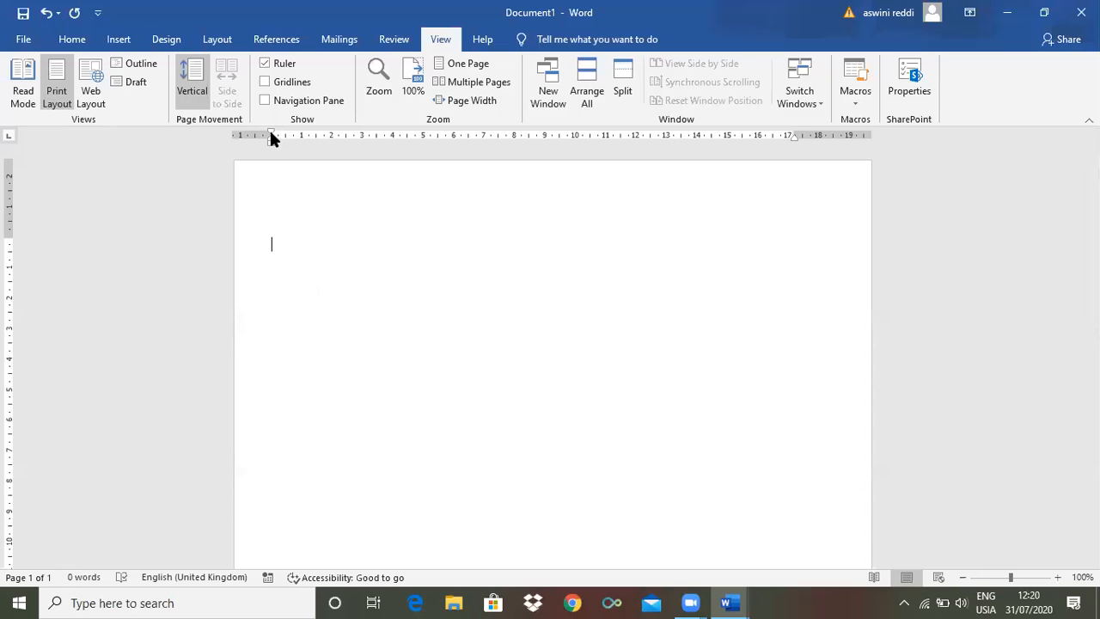
mouse_move(269, 135)
mouse_down()
mouse_move(310, 139)
mouse_move(279, 163)
mouse_up()
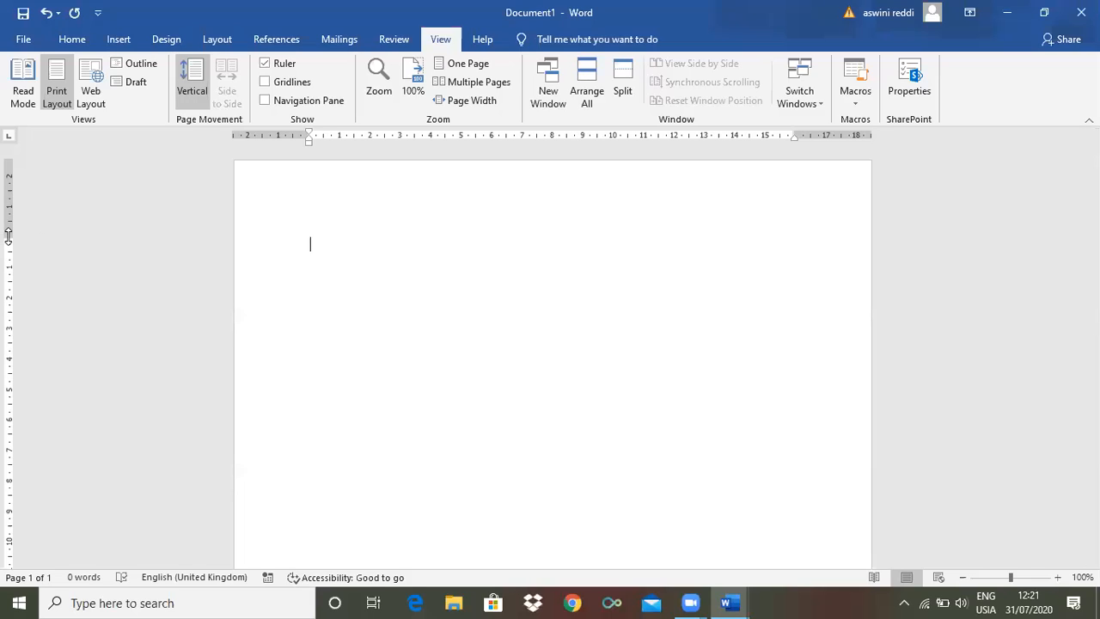
Adjust the page's top margin to about 2 cm using the vertical ruler, and hide the ruler
drag(8, 237, 12, 183)
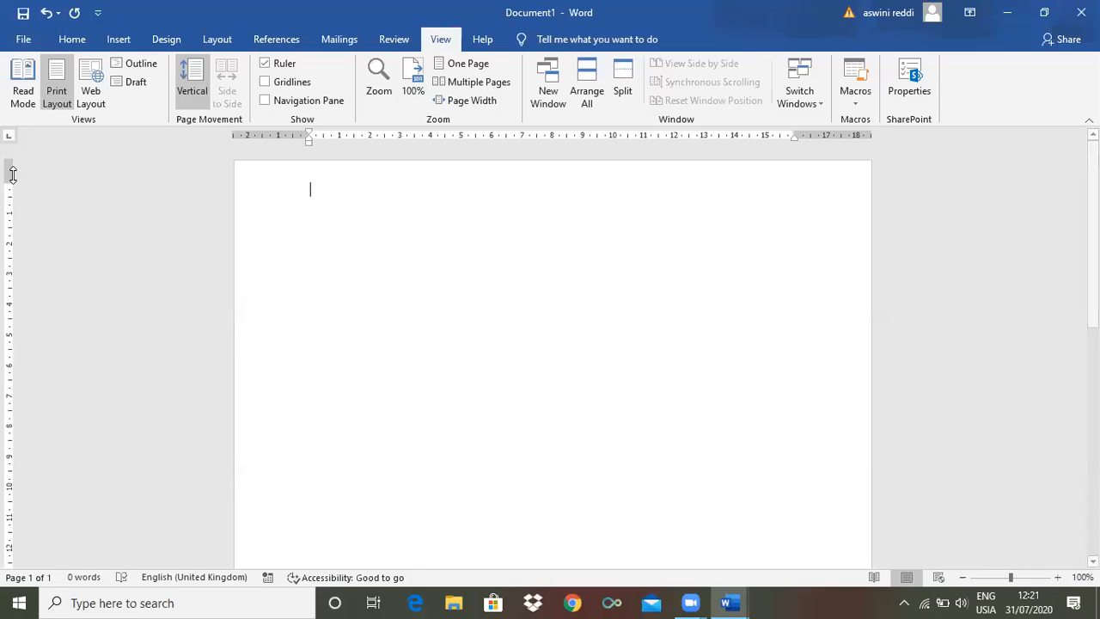
drag(13, 176, 10, 223)
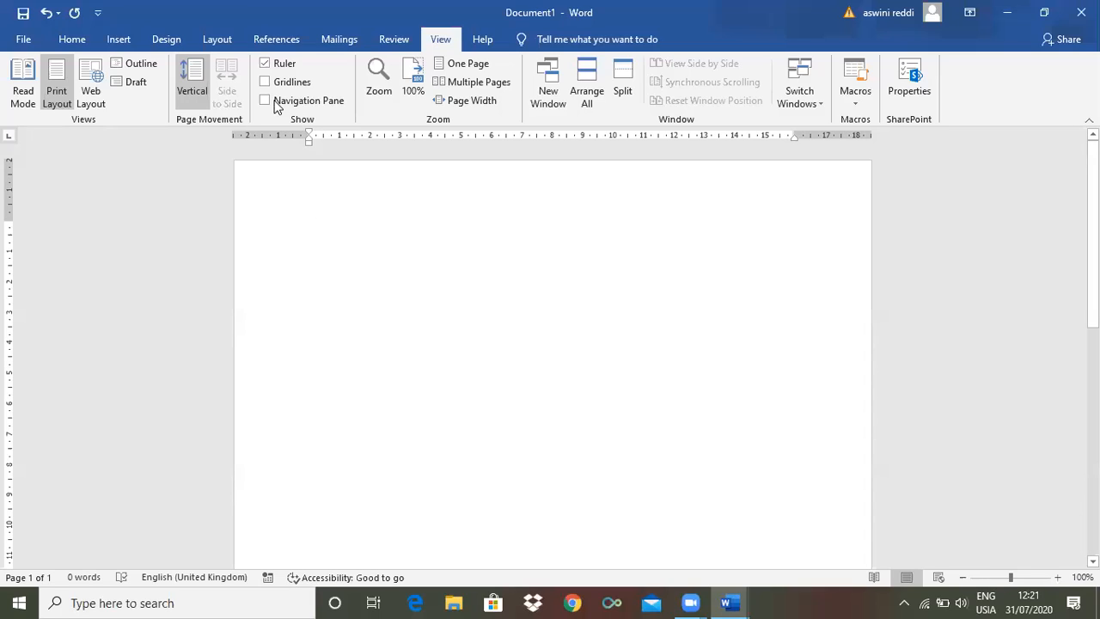
click(264, 63)
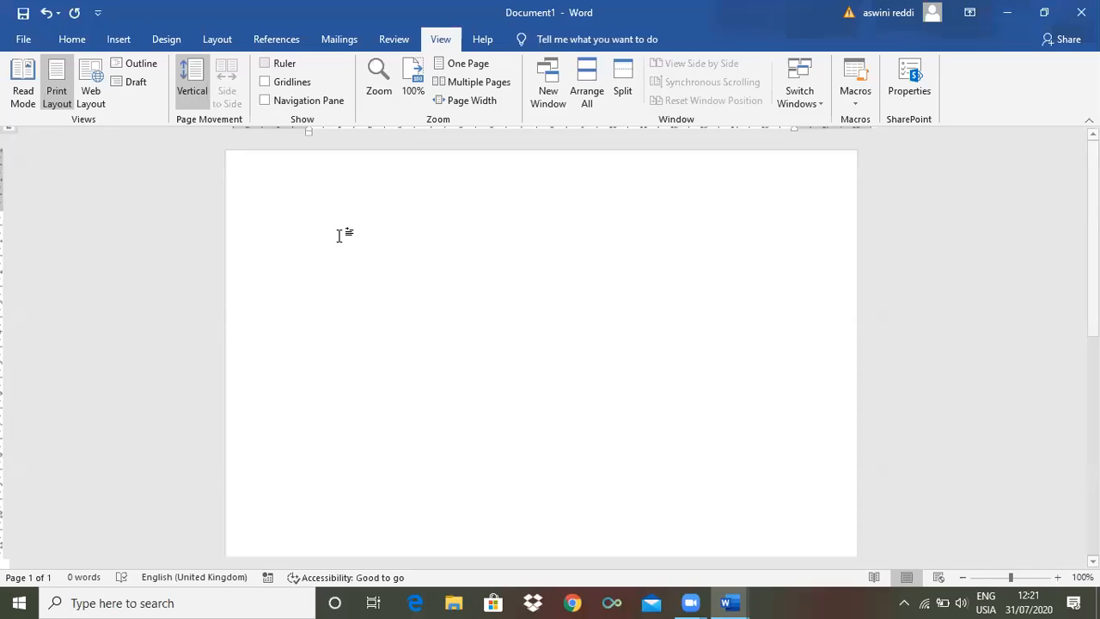
Return to the basic clipboard and font commands and enlarge the page view to 132%
click(71, 40)
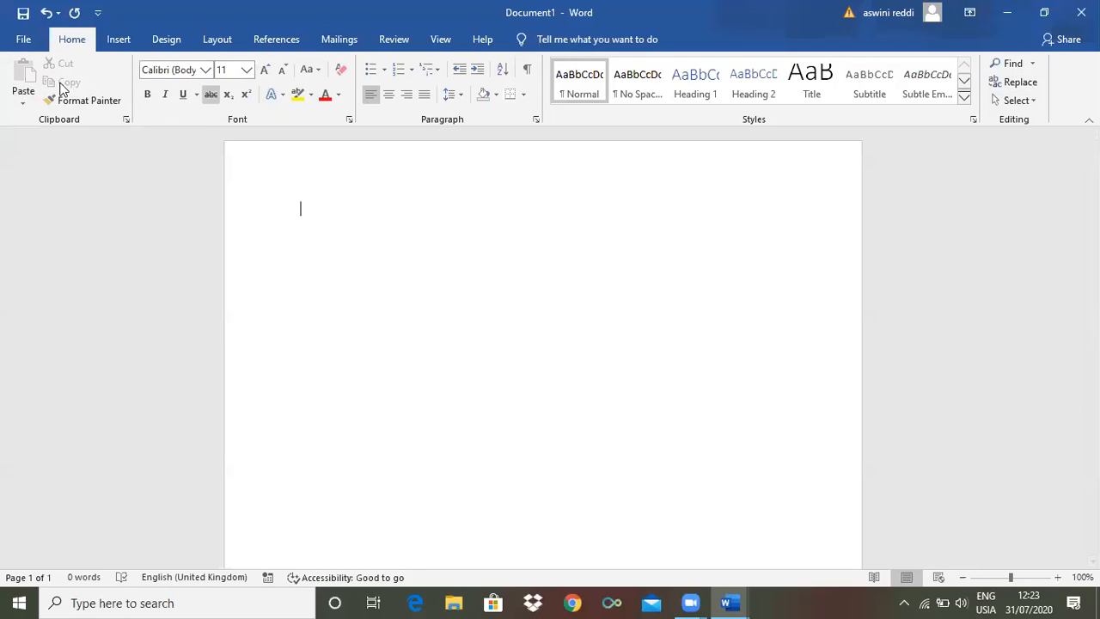
click(120, 107)
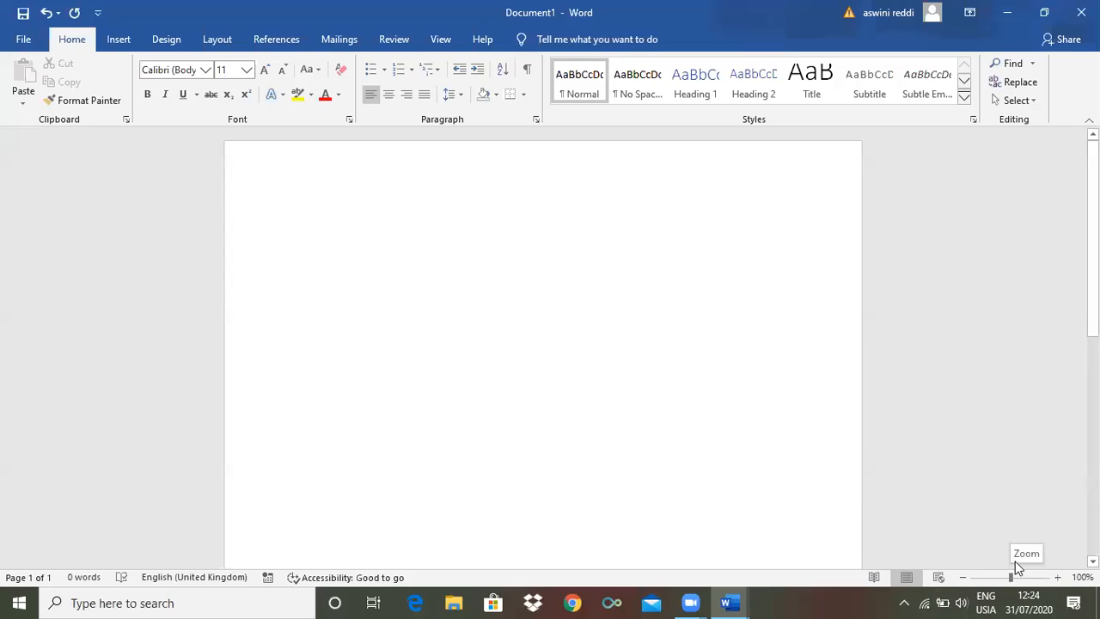
mouse_move(1011, 577)
mouse_down()
mouse_move(997, 577)
mouse_move(1026, 578)
mouse_move(999, 579)
mouse_move(1014, 578)
mouse_up()
drag(1011, 582, 1014, 582)
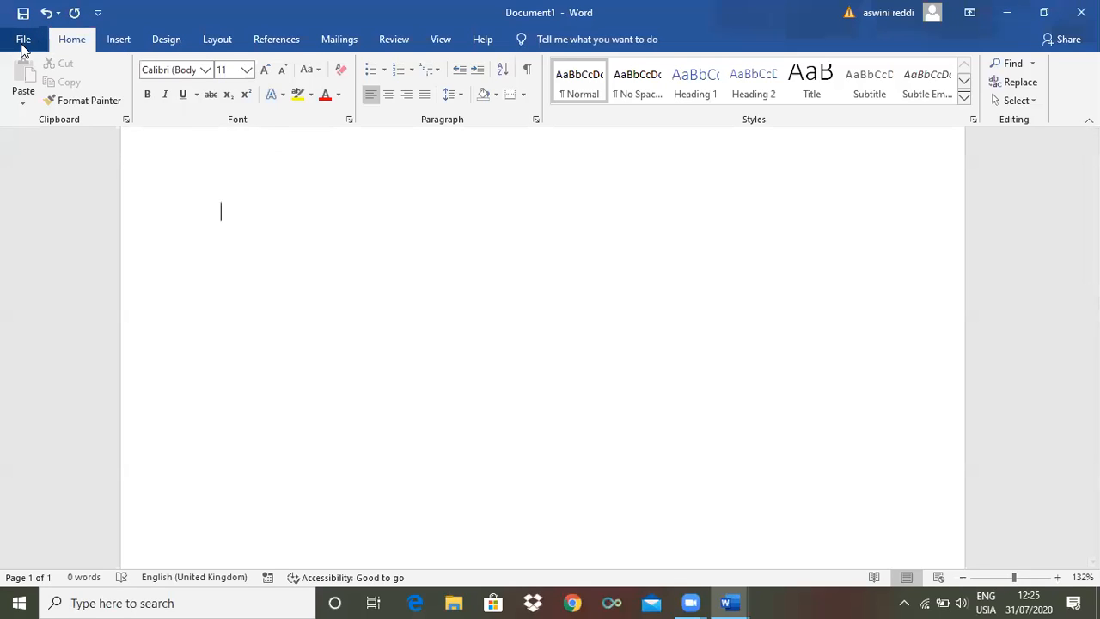
Show the file start page briefly, return to the blank document, and enlarge the page view to 152%
click(21, 47)
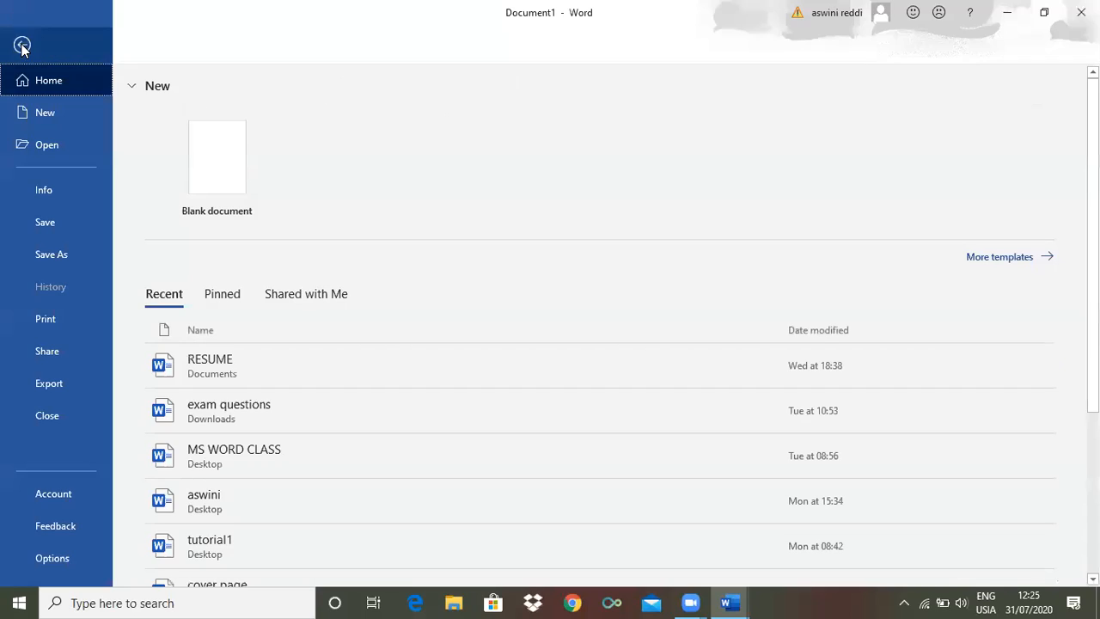
click(23, 48)
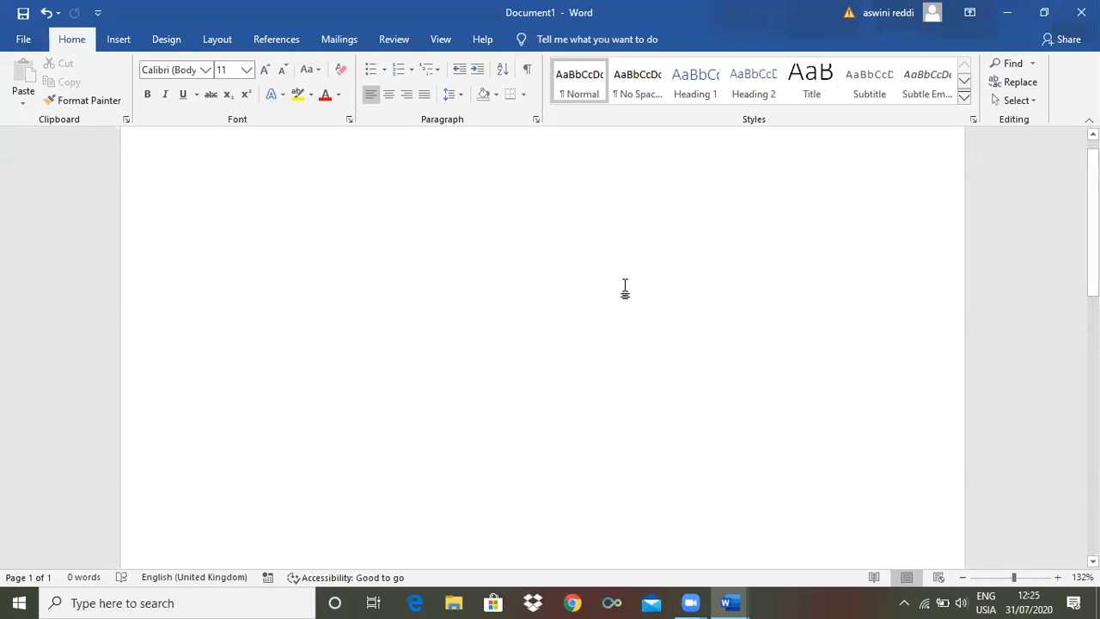
scroll(523, 305, up, 2)
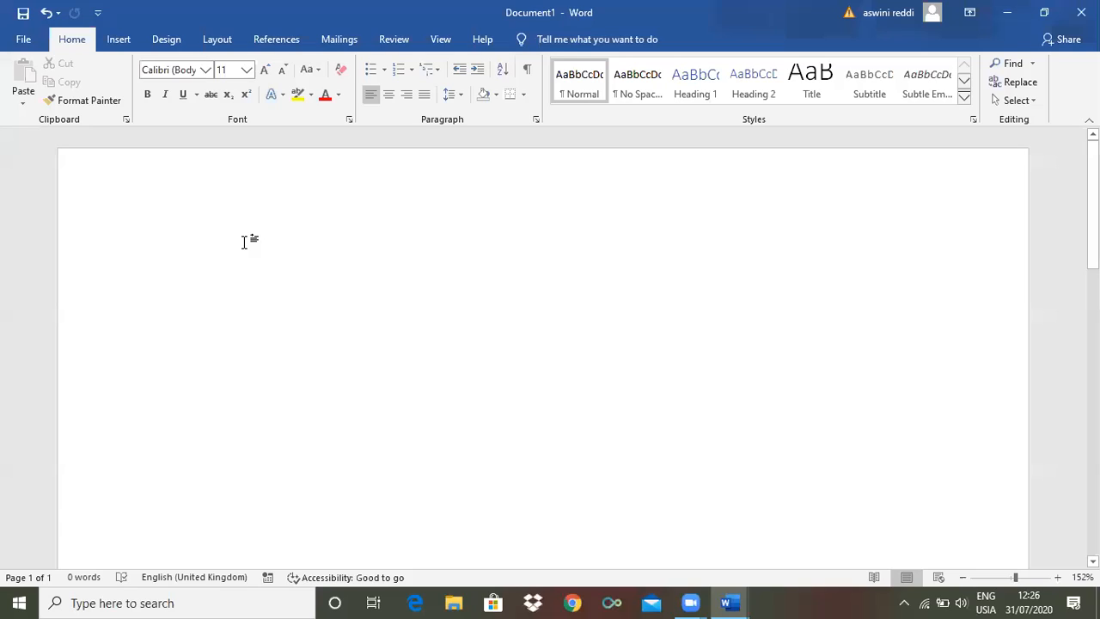
text(bcj)
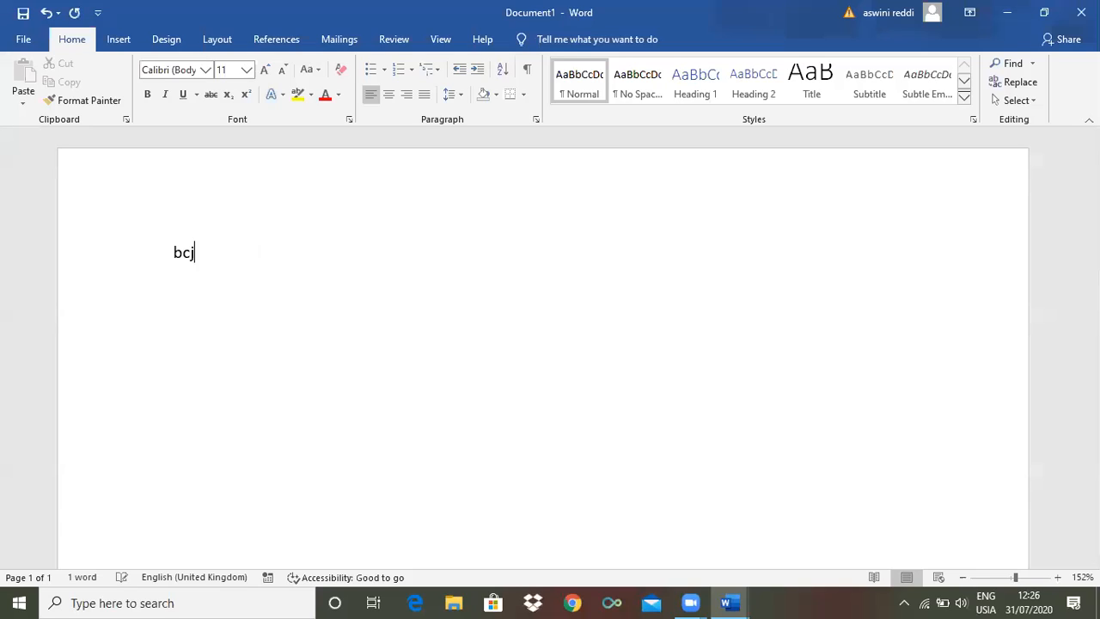
key(ctrl+z)
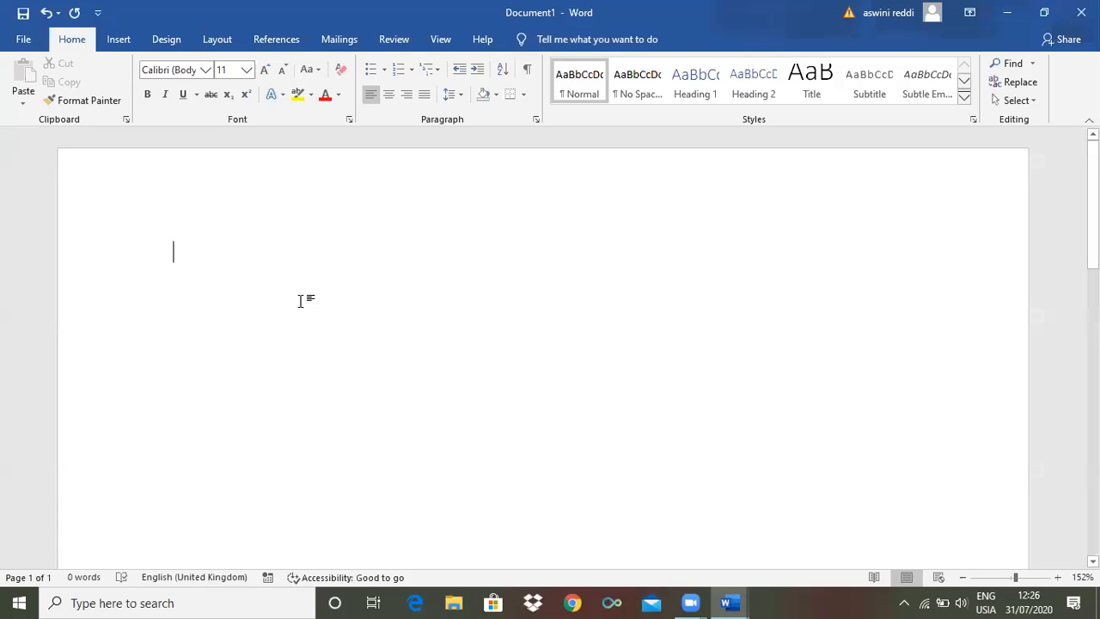
text(h)
key(BackSpace)
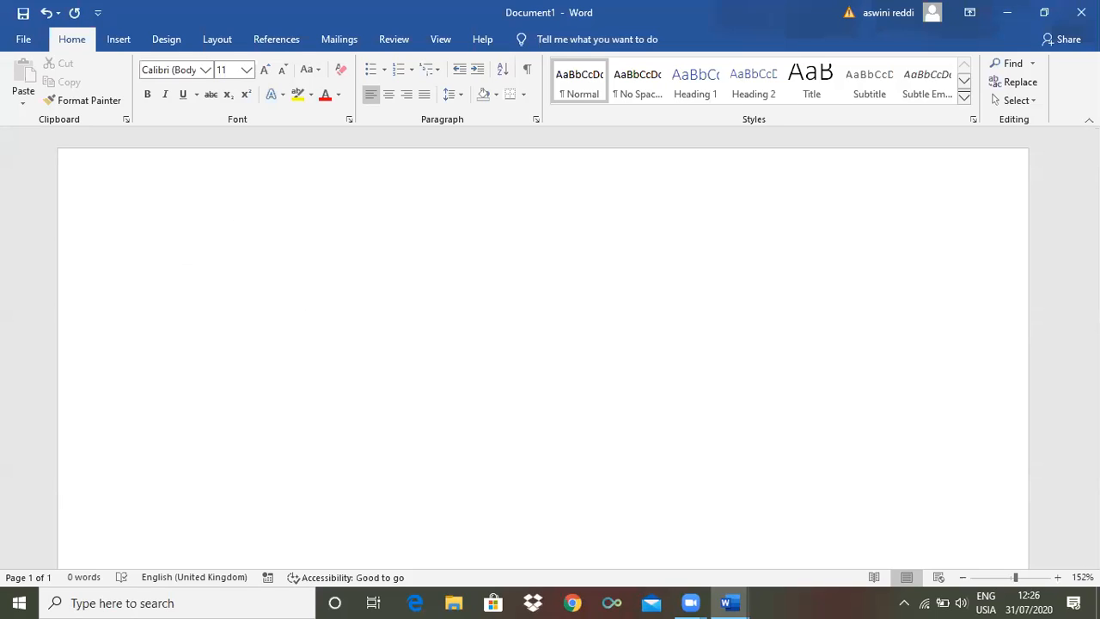
Enter =rand on the first line and increase its font size to 12
text(=)
text(rand)
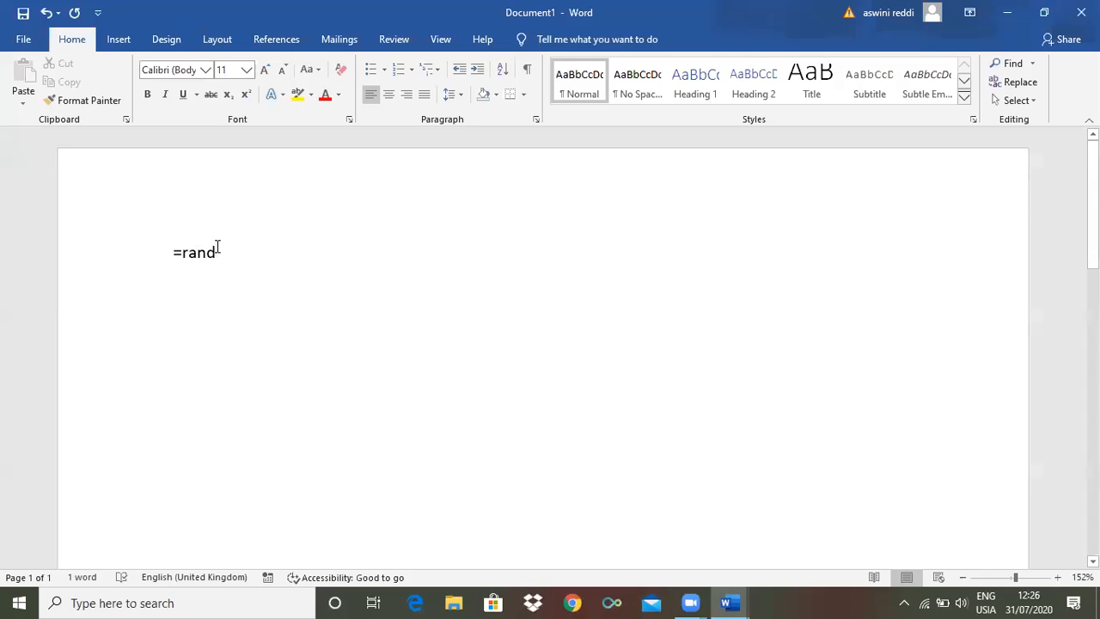
drag(219, 250, 172, 251)
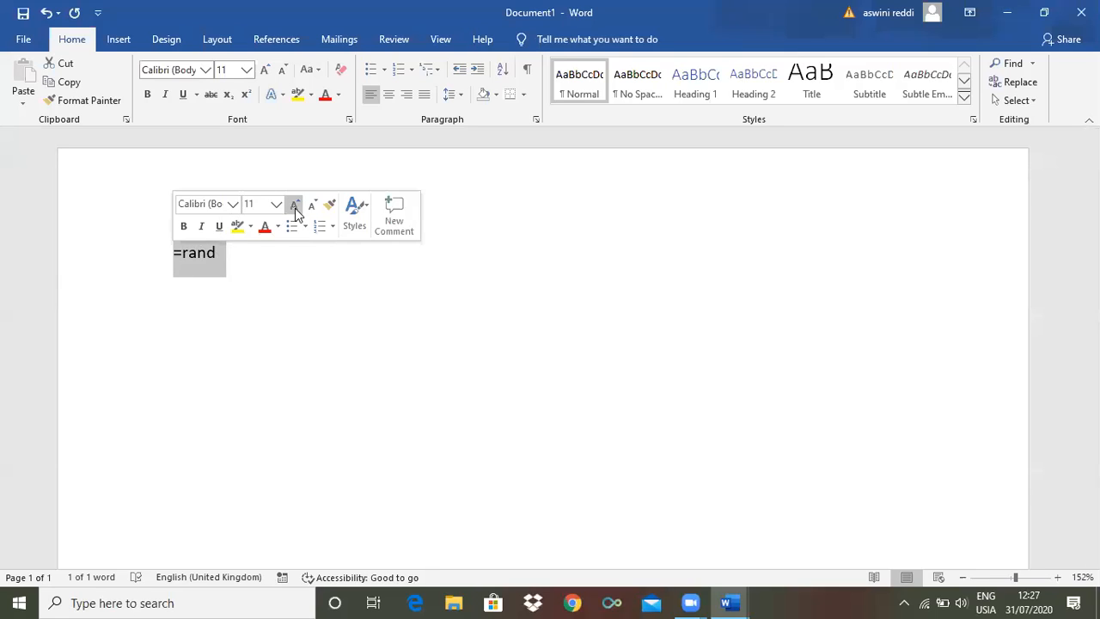
click(294, 208)
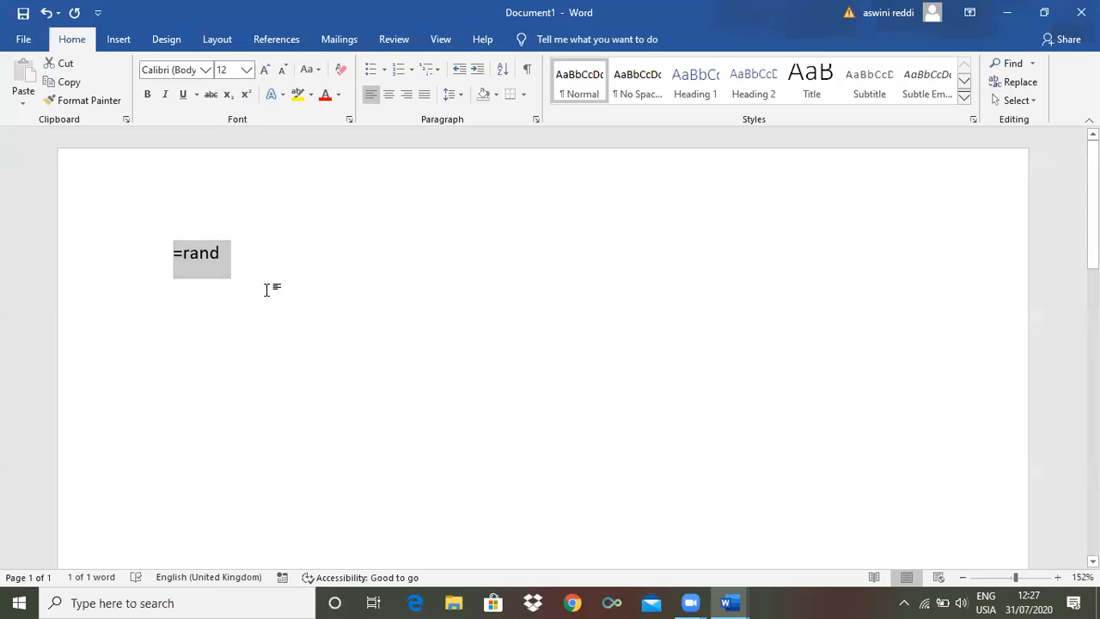
click(235, 262)
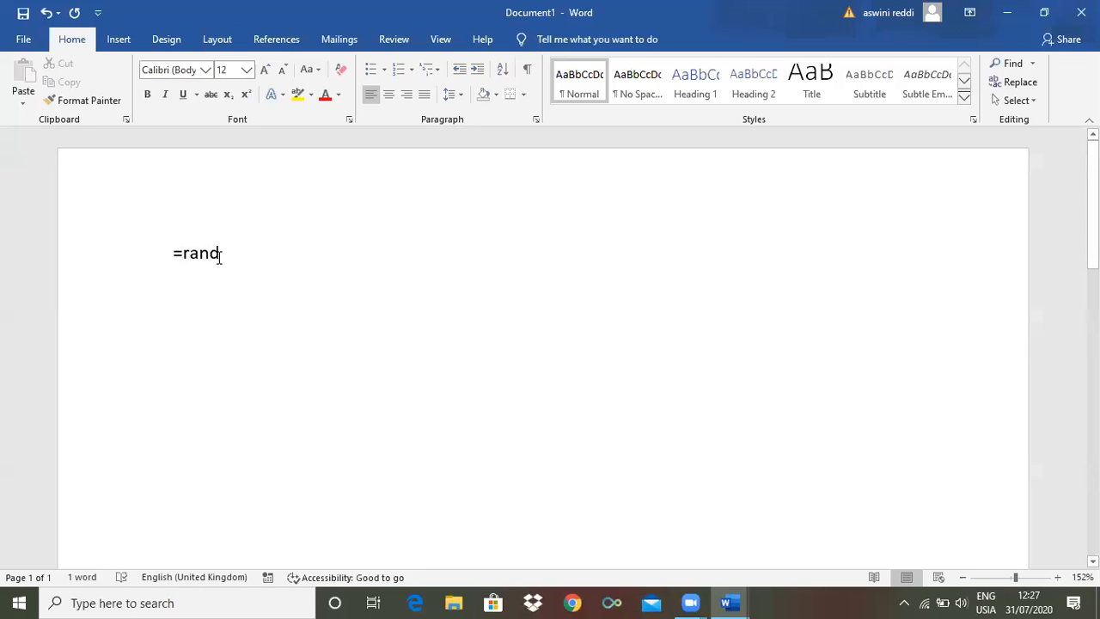
Complete the formula as =rand(5,4) and run it to generate five paragraphs of four sentences
text((5)
text(,)
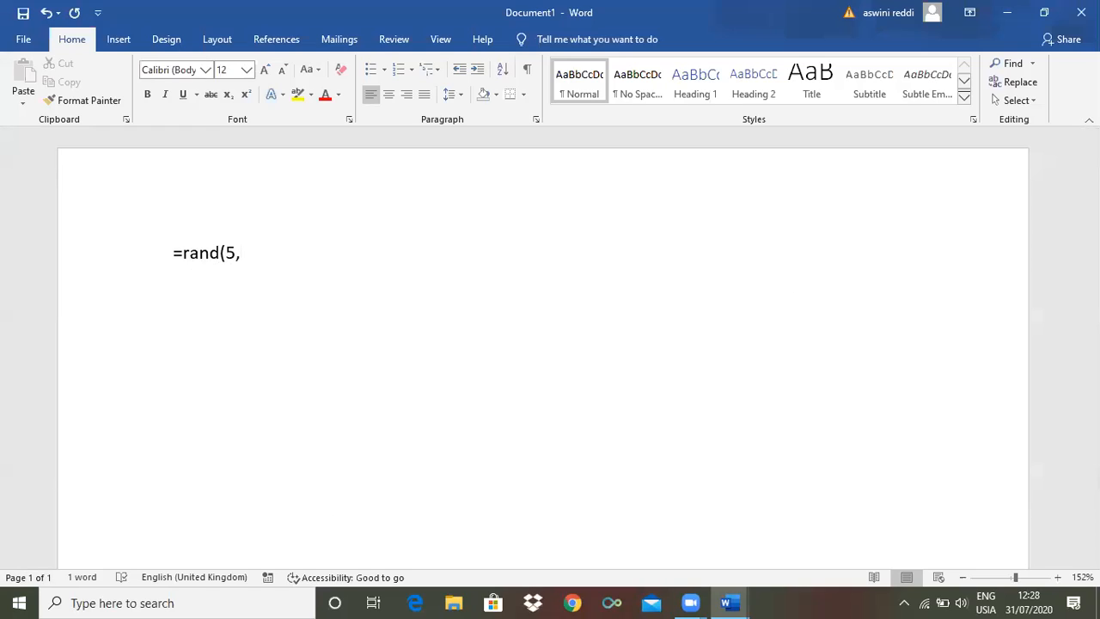
text(4)
text())
key(Return)
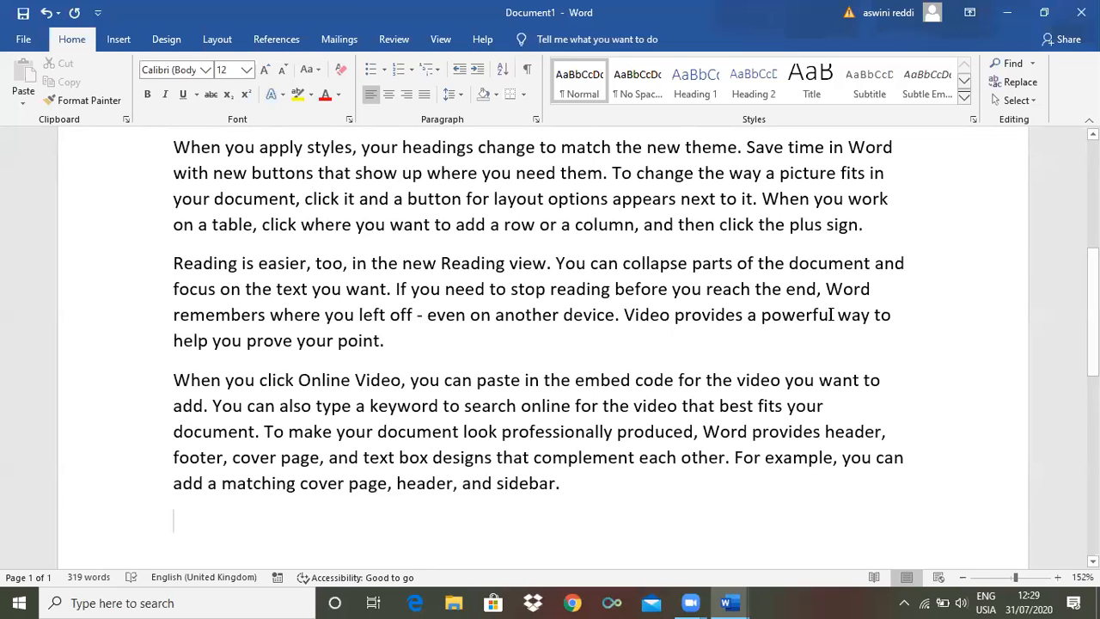
Examine the generated paragraphs from the beginning to the end of the document
scroll(832, 314, up, 5)
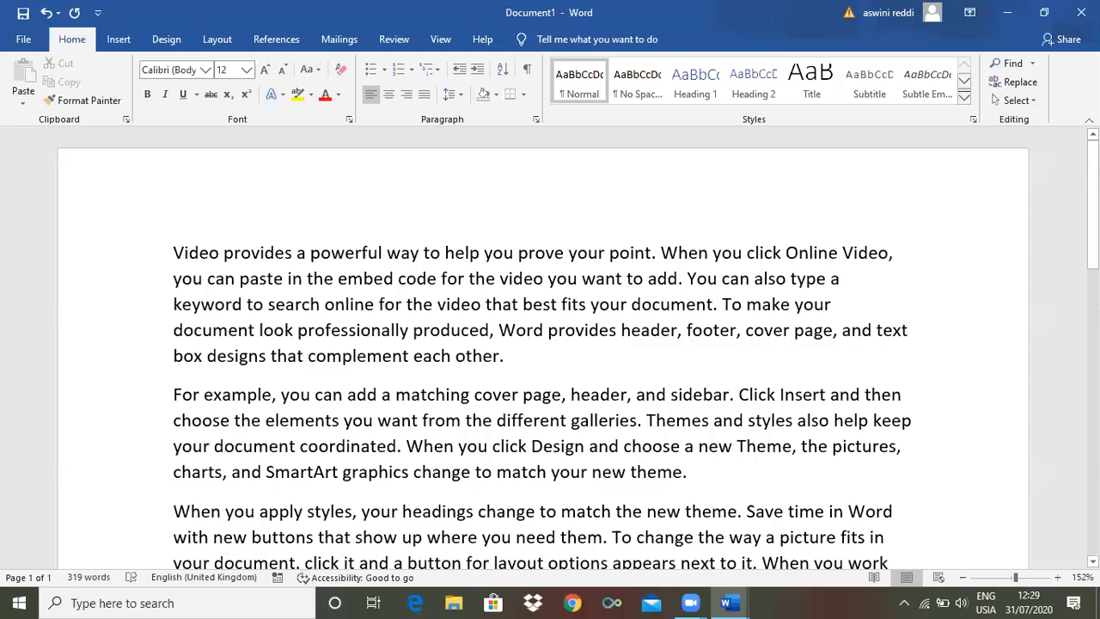
scroll(543, 348, down, 1)
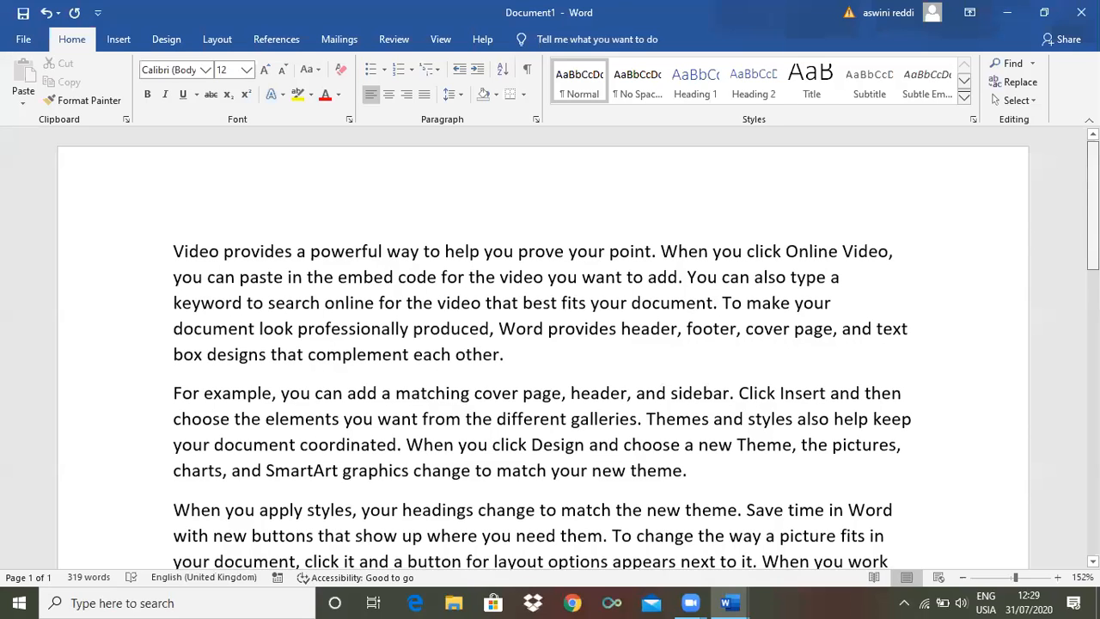
scroll(543, 348, down, 3)
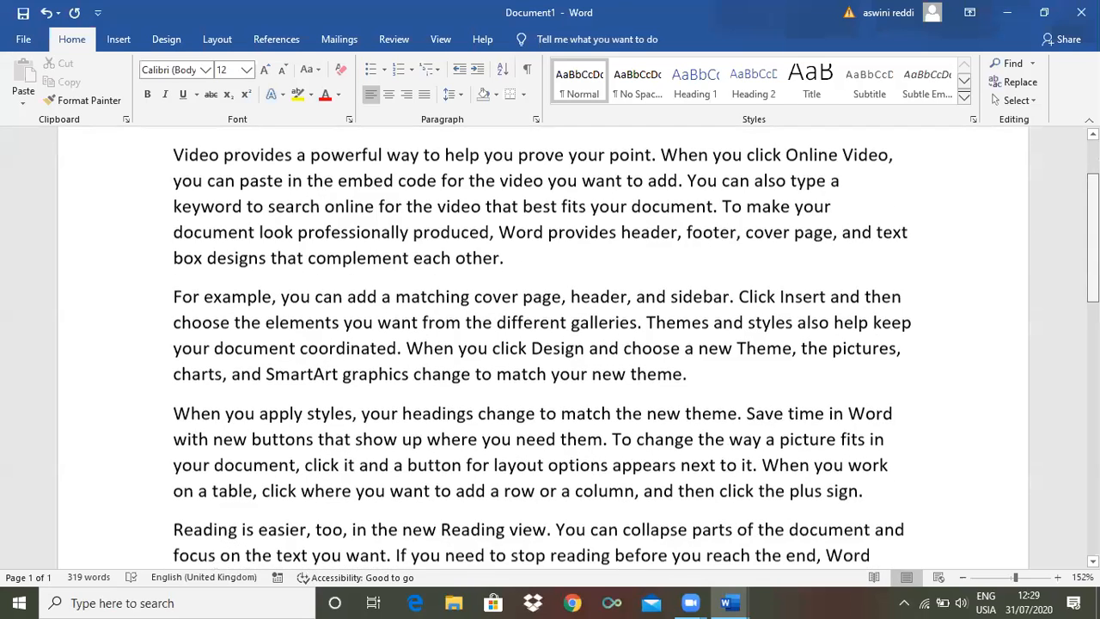
scroll(543, 348, down, 2)
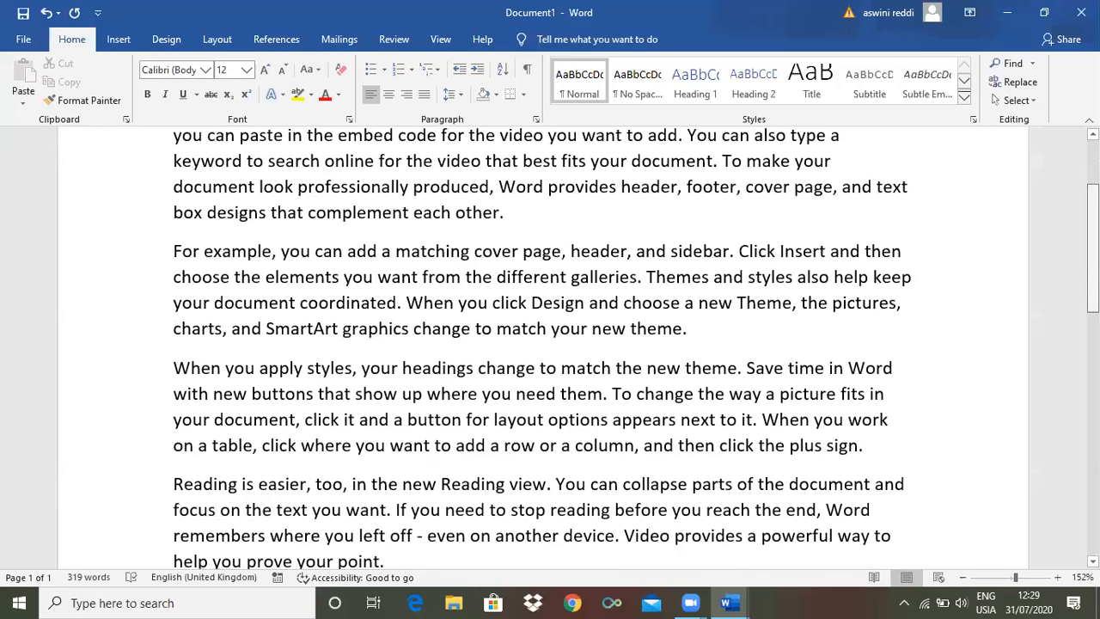
scroll(543, 348, down, 1)
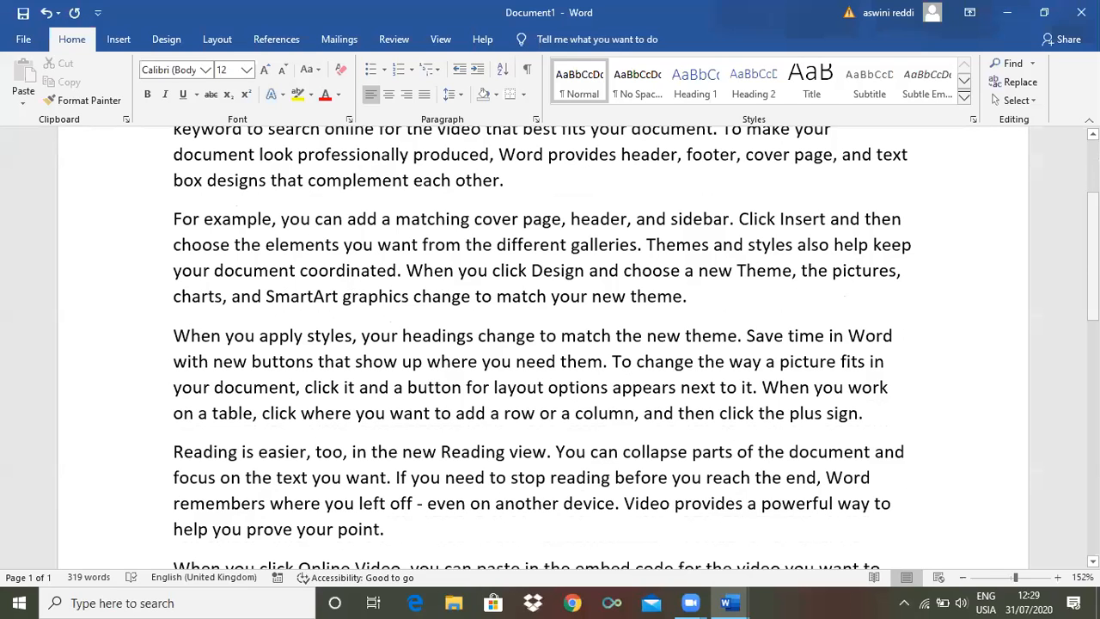
key(ctrl+End)
scroll(466, 253, up, 2)
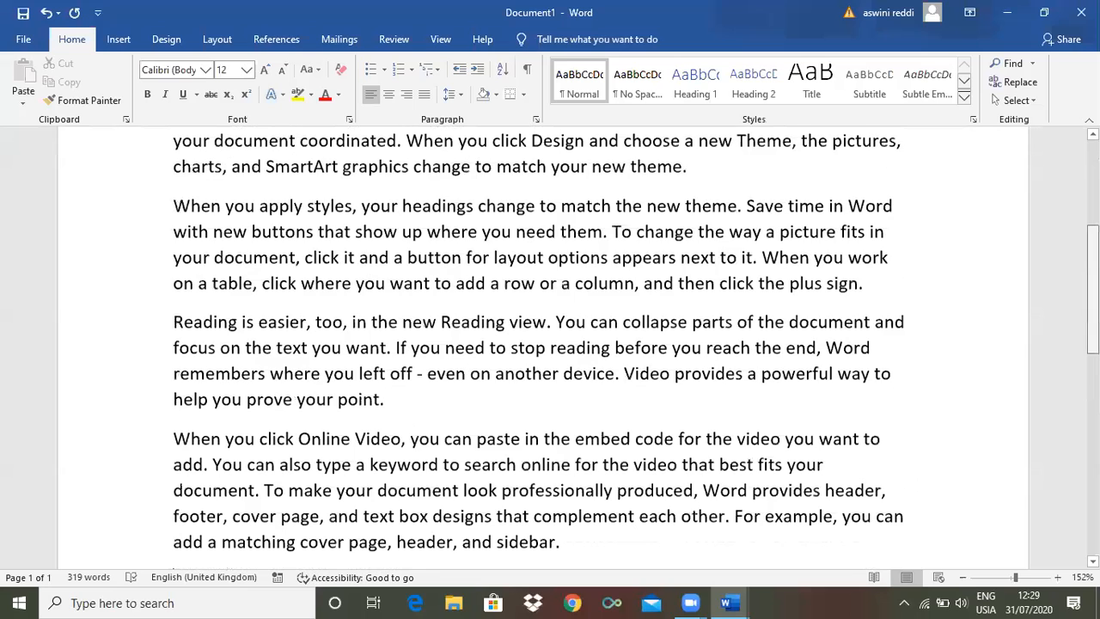
scroll(455, 344, up, 3)
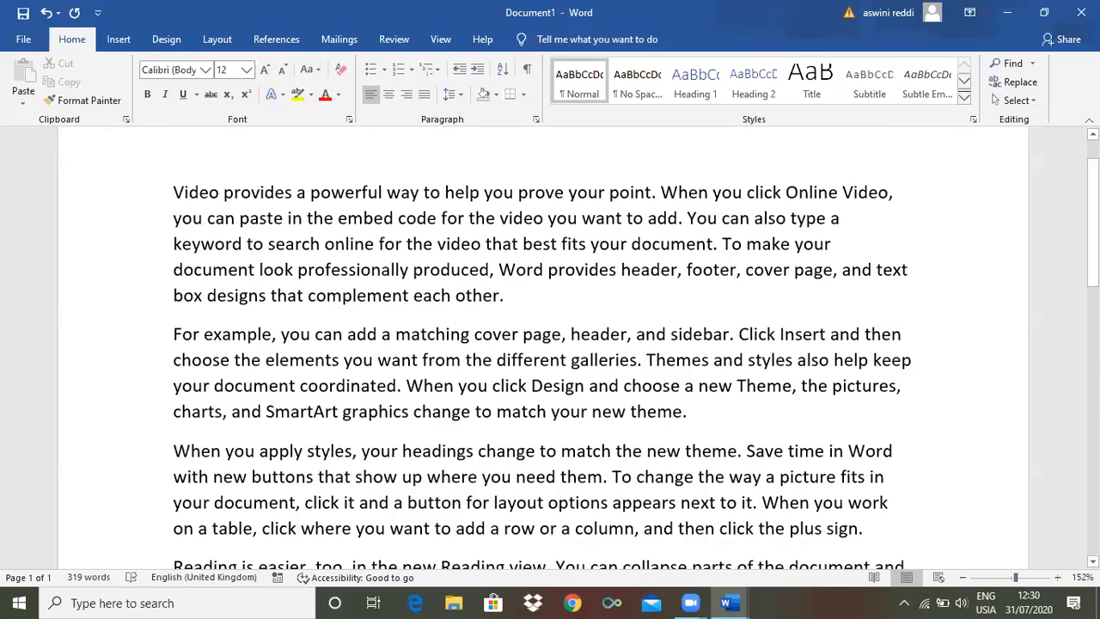
scroll(550, 348, down, 5)
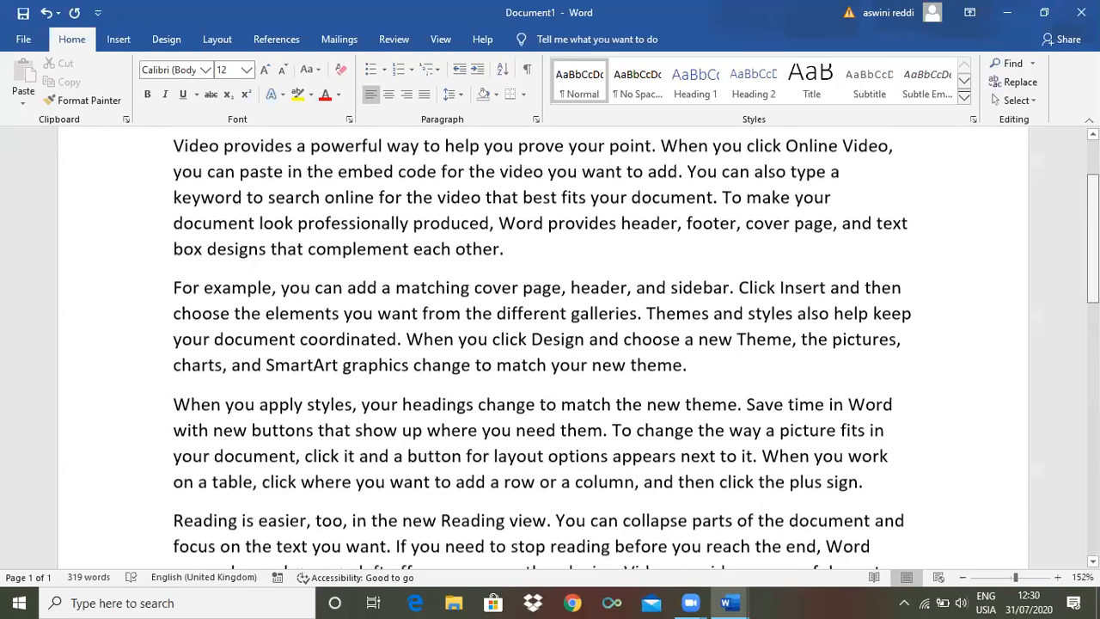
scroll(550, 348, up, 5)
scroll(533, 278, up, 1)
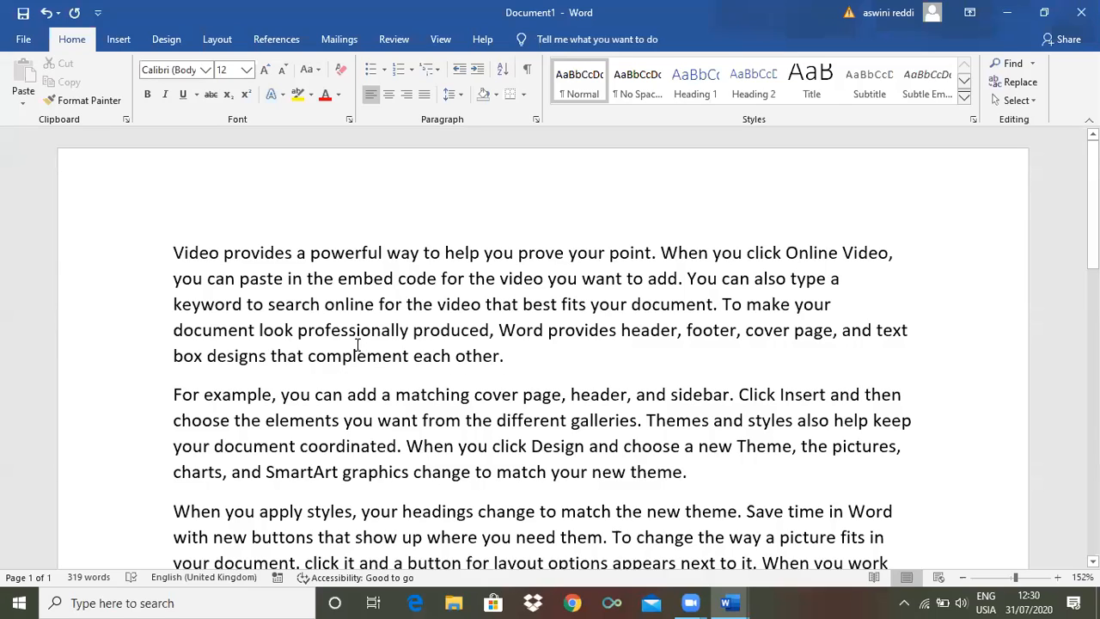
Delete all the sample text and generate 20 paragraphs of six sentences with =rand(20,6)
key(ctrl+a)
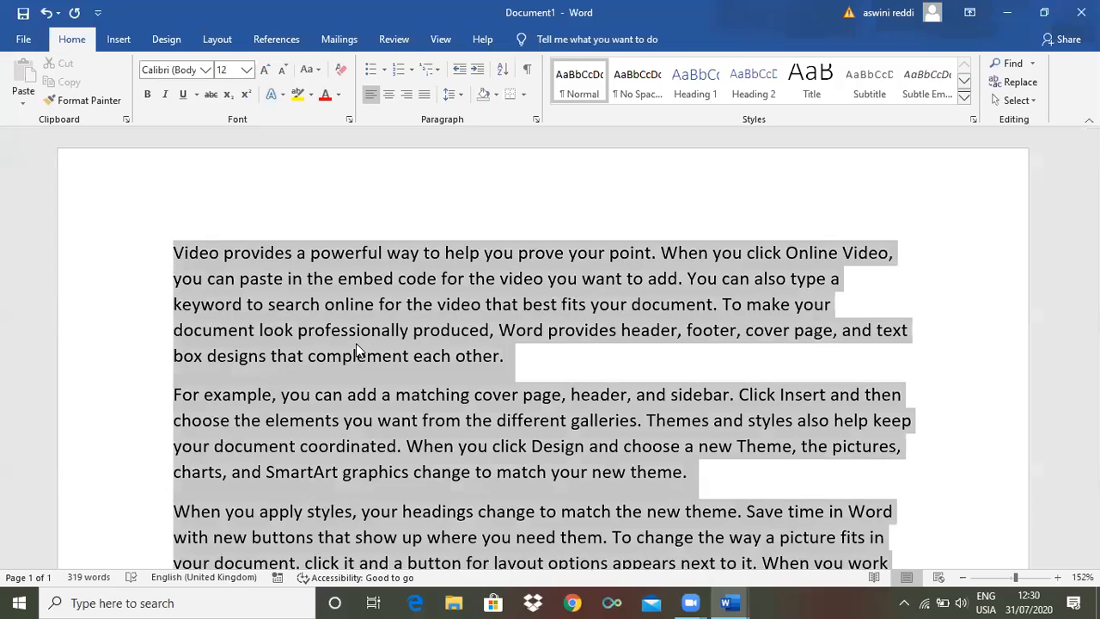
key(Delete)
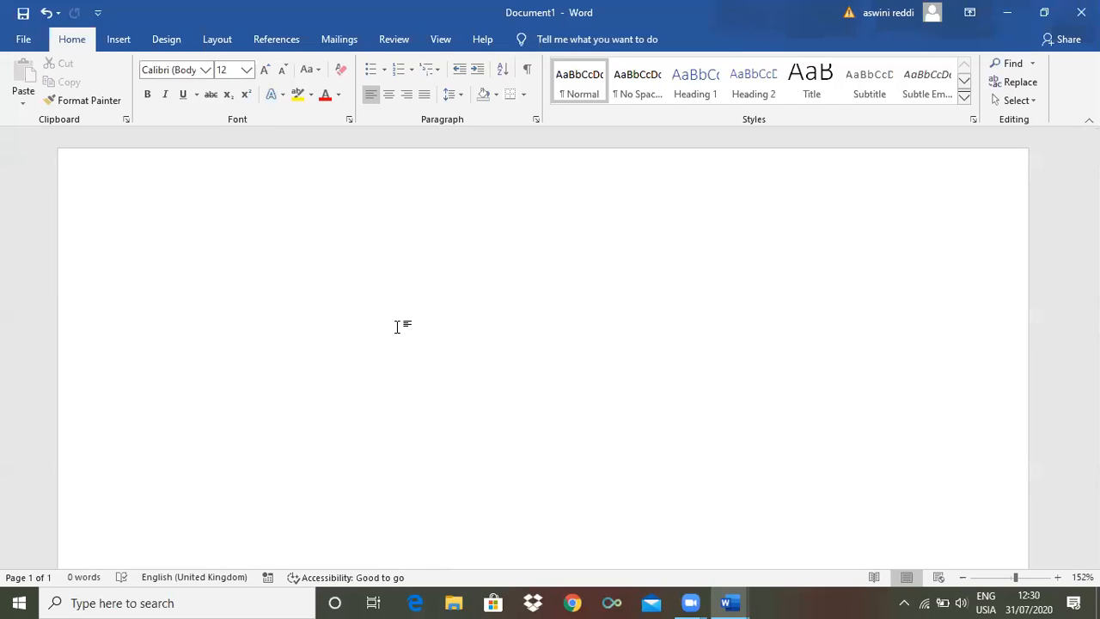
text(=rand()
text(20,)
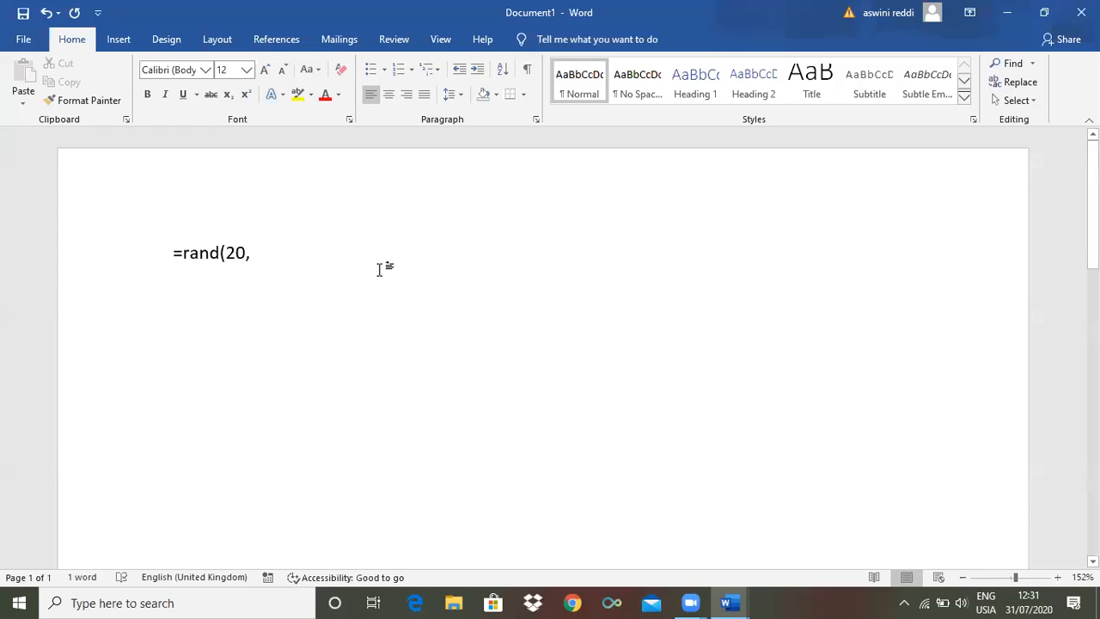
text(6)
scroll(544, 344, down, 5)
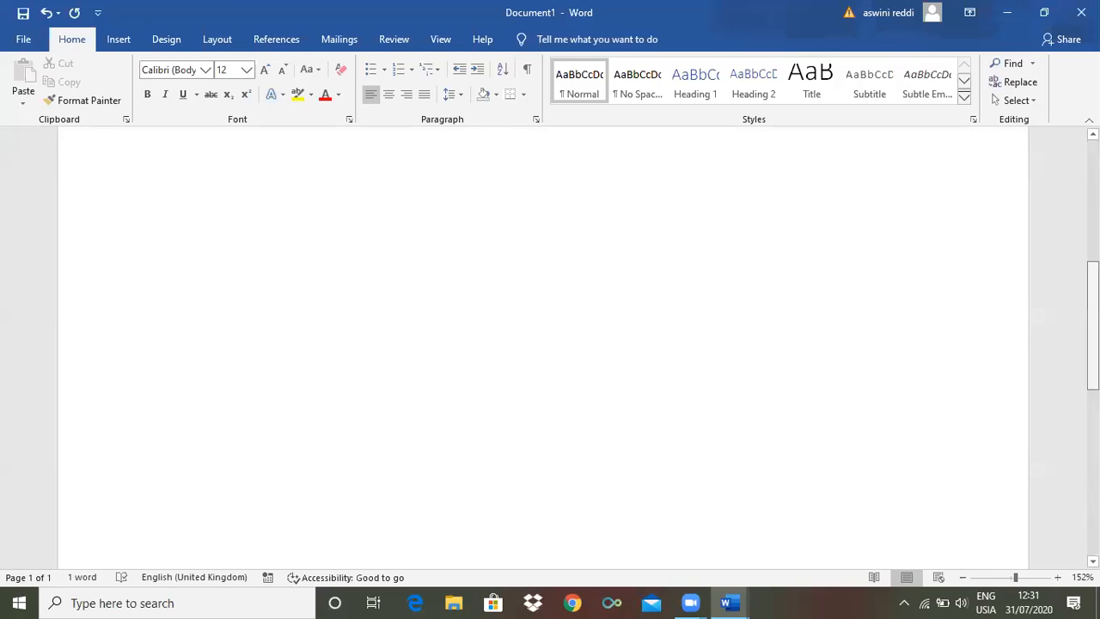
scroll(543, 344, up, 4)
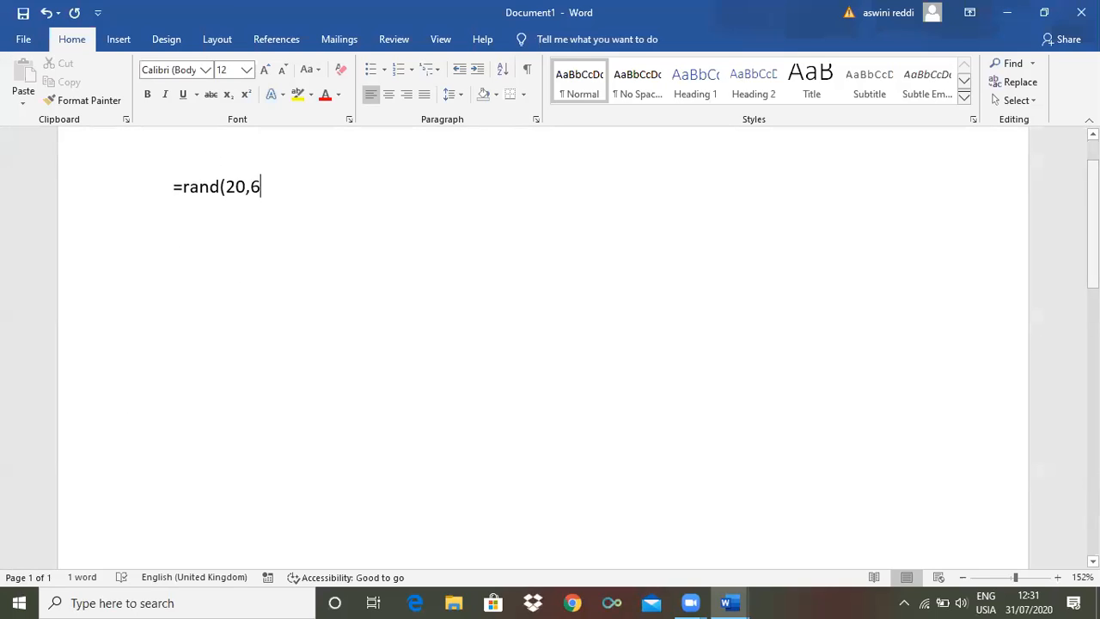
scroll(543, 344, up, 1)
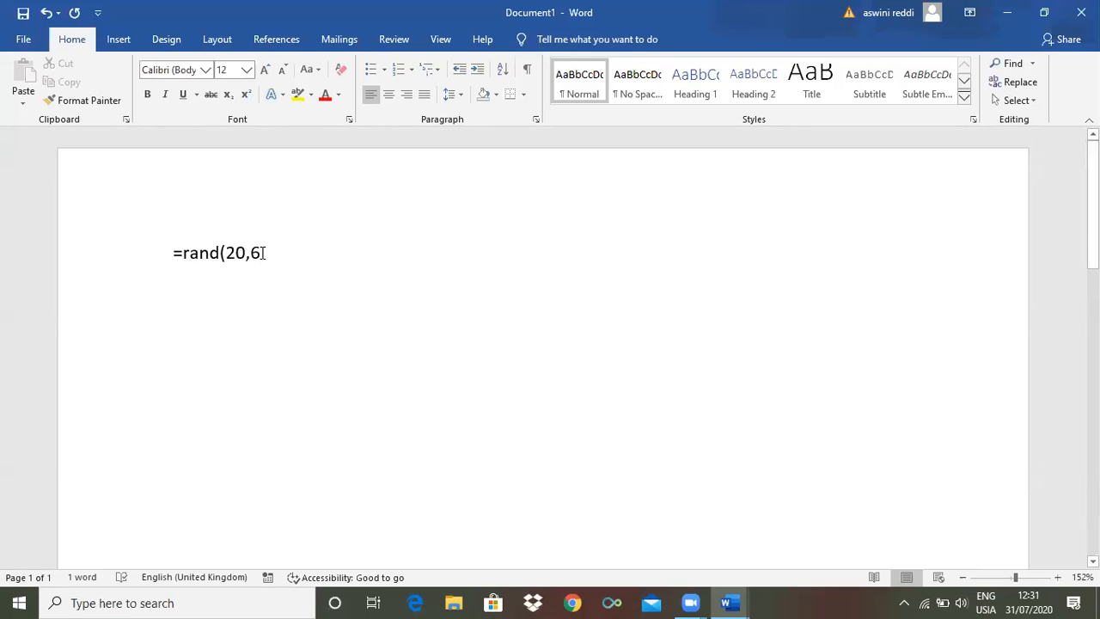
text())
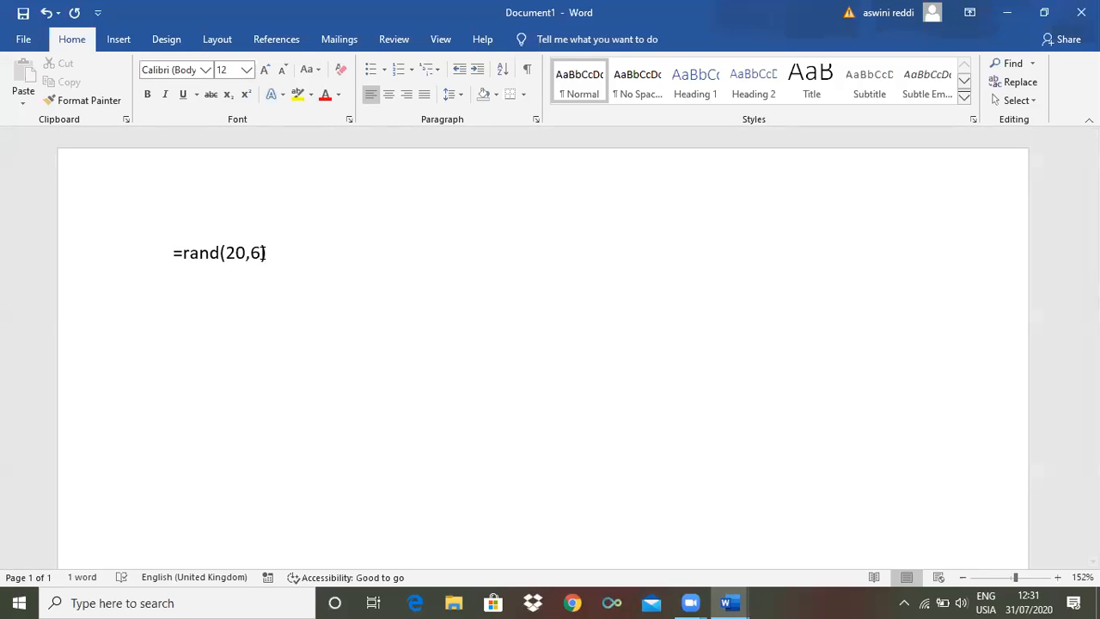
key(Return)
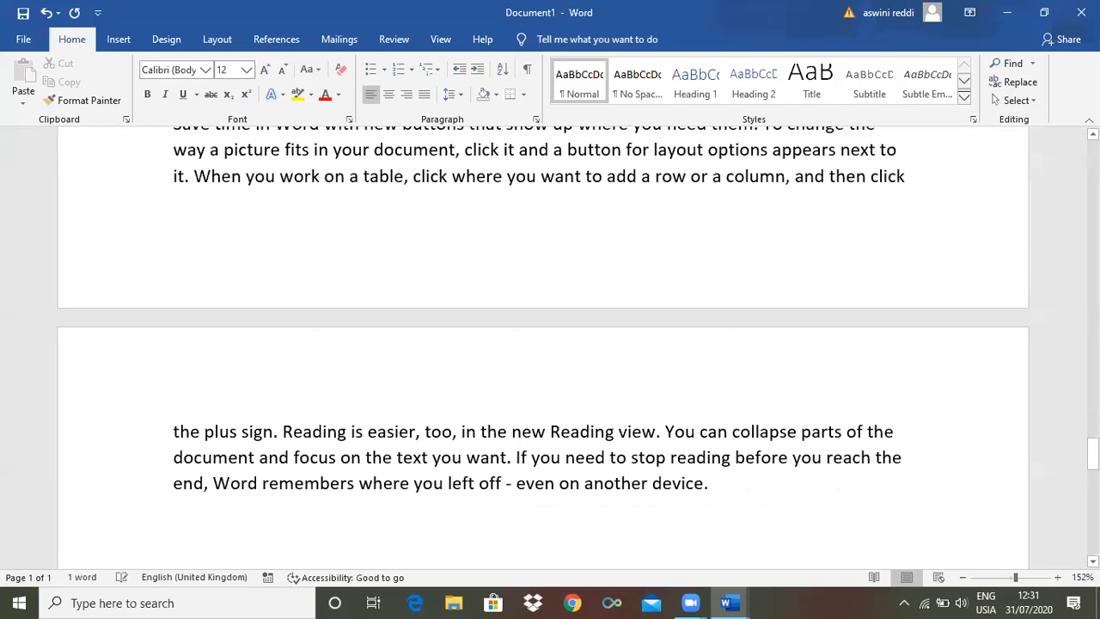
Look through the newly generated random text across the document's pages
drag(1093, 452, 1093, 453)
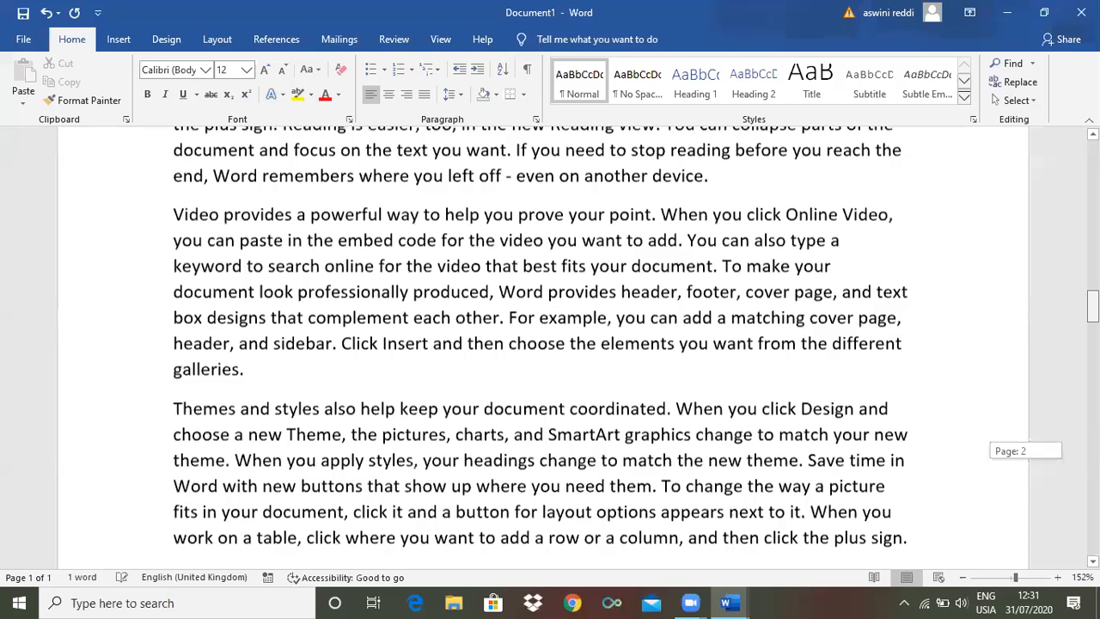
scroll(550, 344, up, 1)
drag(1093, 306, 1093, 163)
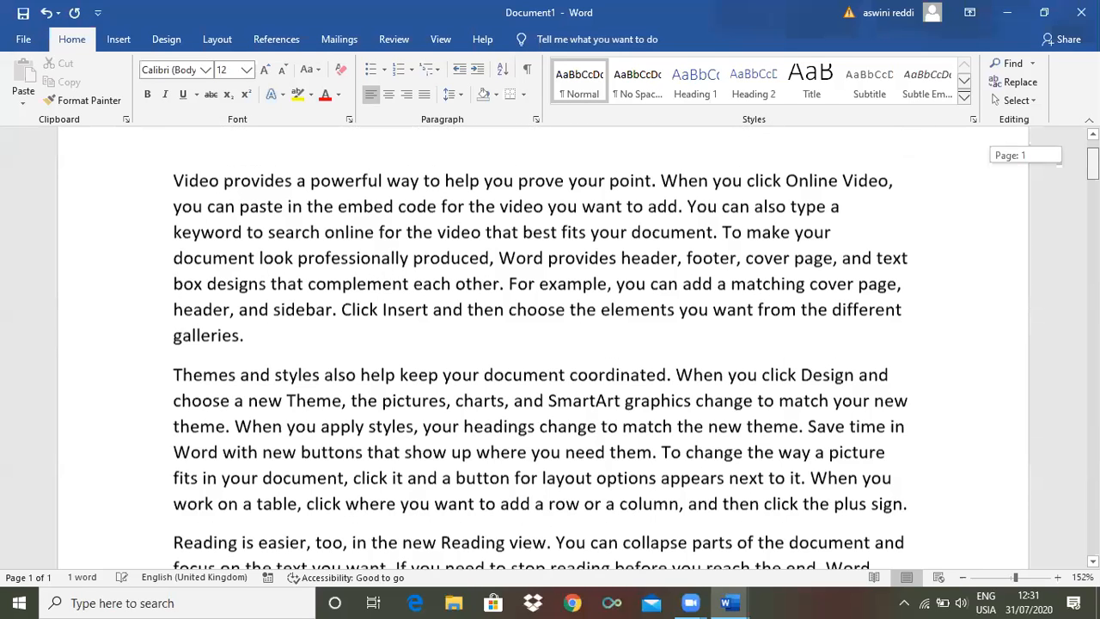
scroll(434, 336, up, 2)
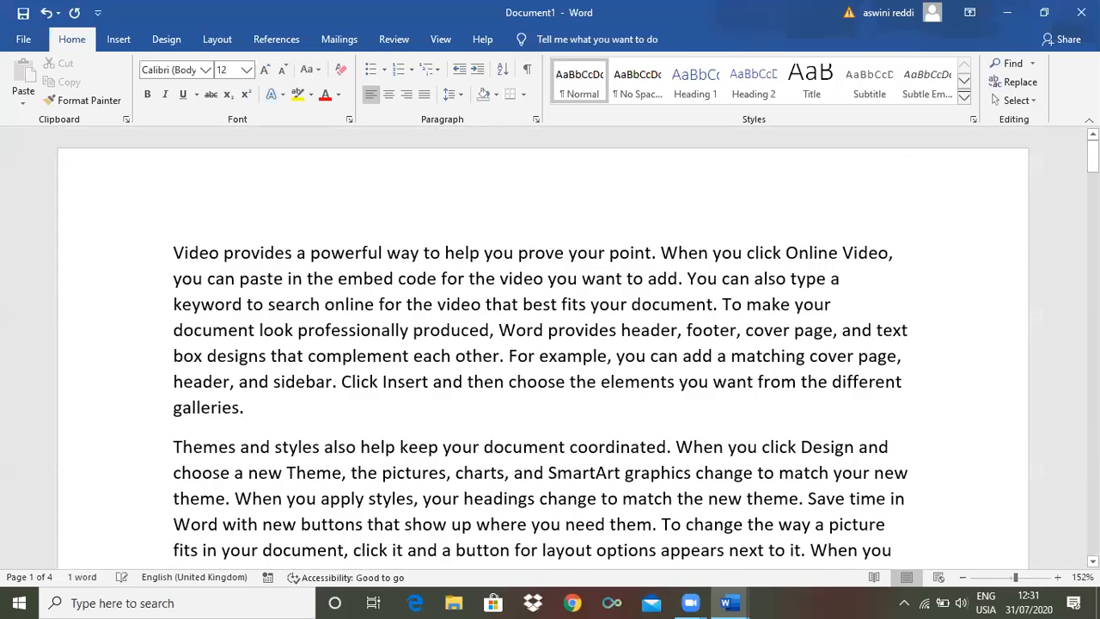
scroll(542, 344, down, 6)
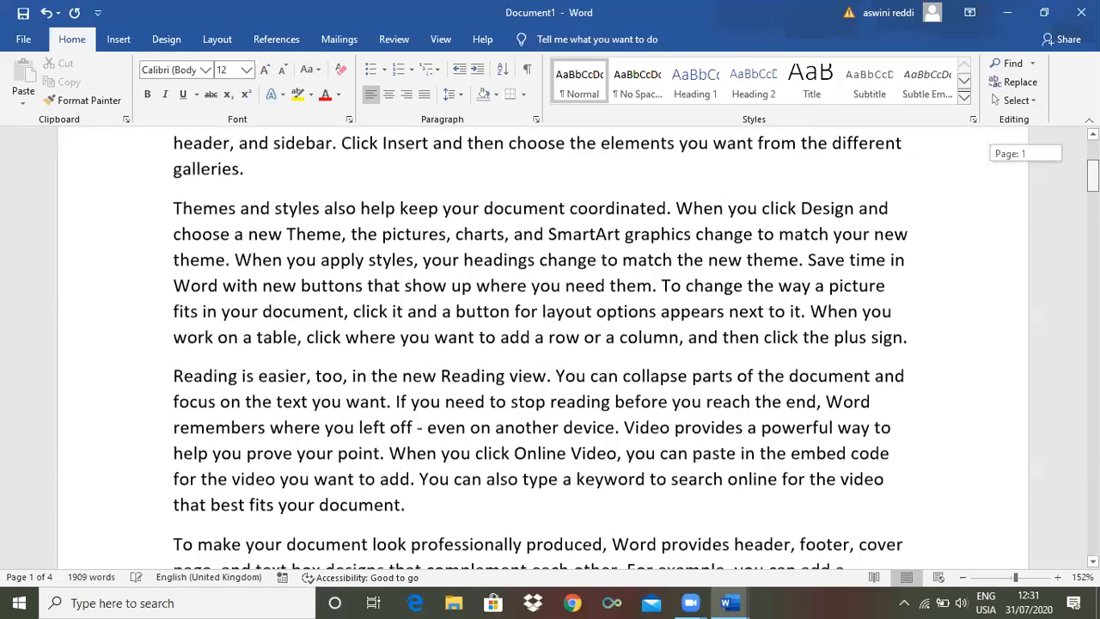
scroll(542, 344, down, 5)
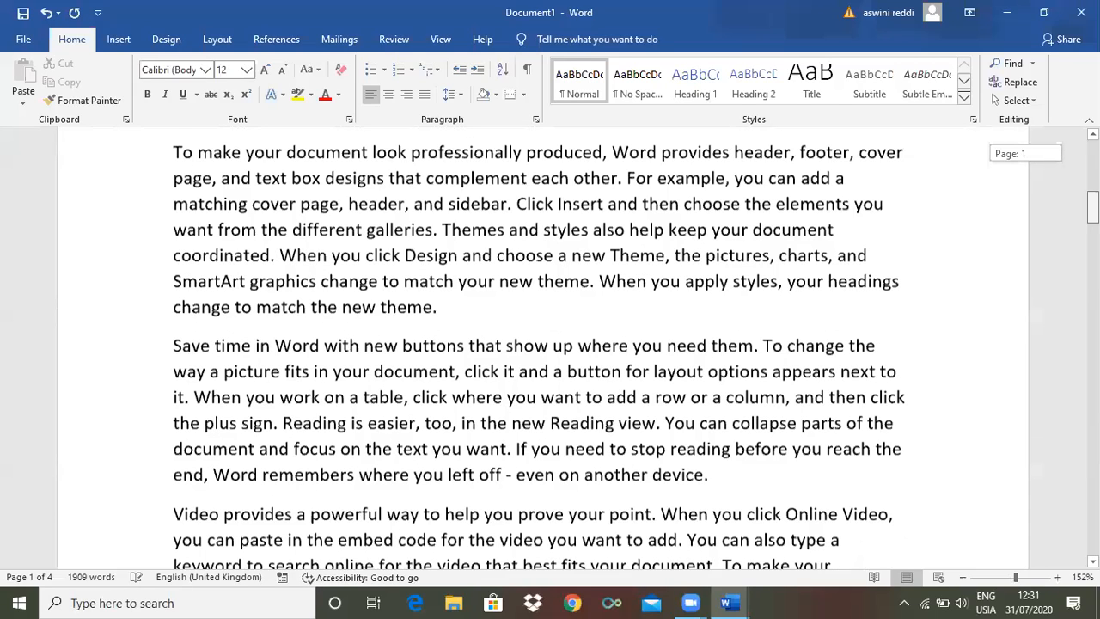
scroll(542, 344, down, 5)
scroll(542, 344, up, 10)
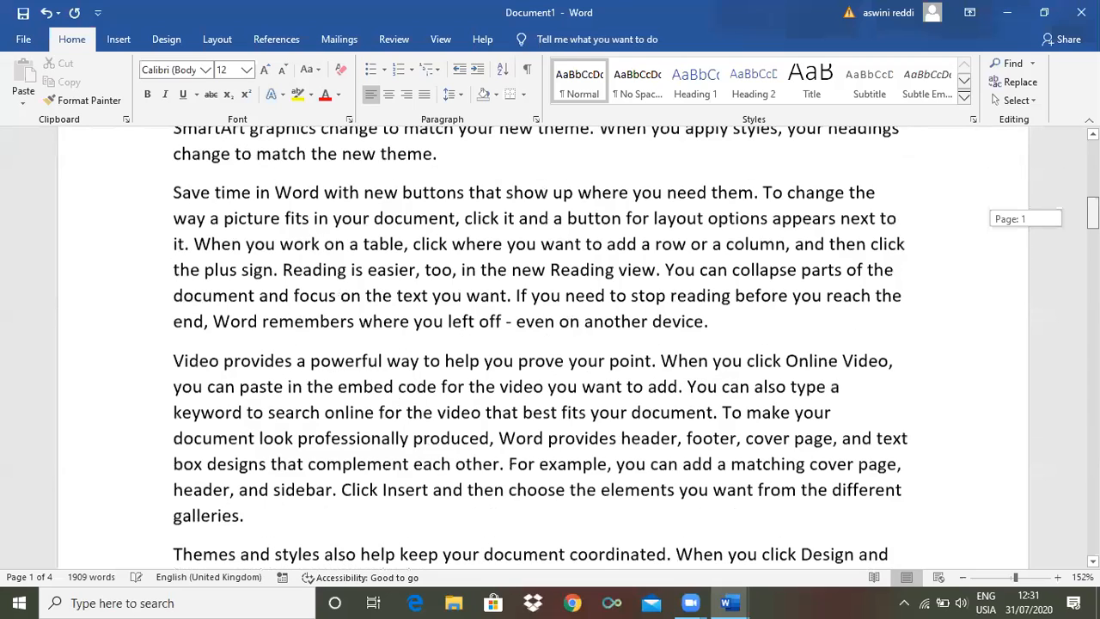
Examine how the generated paragraphs flow across page boundaries, from the first page to the end of the document and back
scroll(543, 344, down, 5)
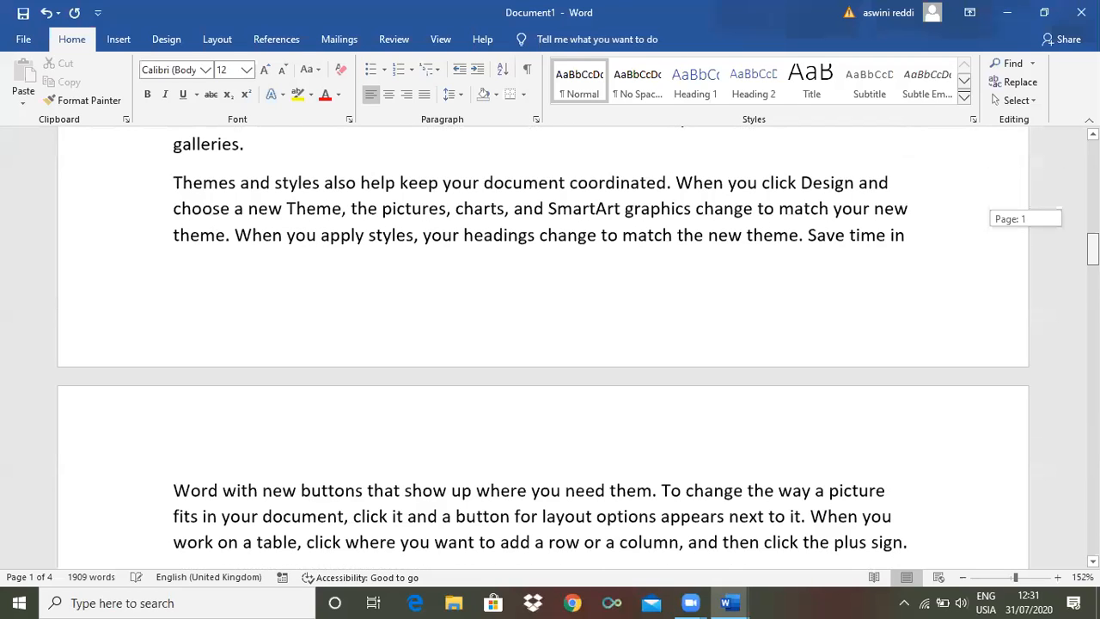
scroll(543, 344, down, 5)
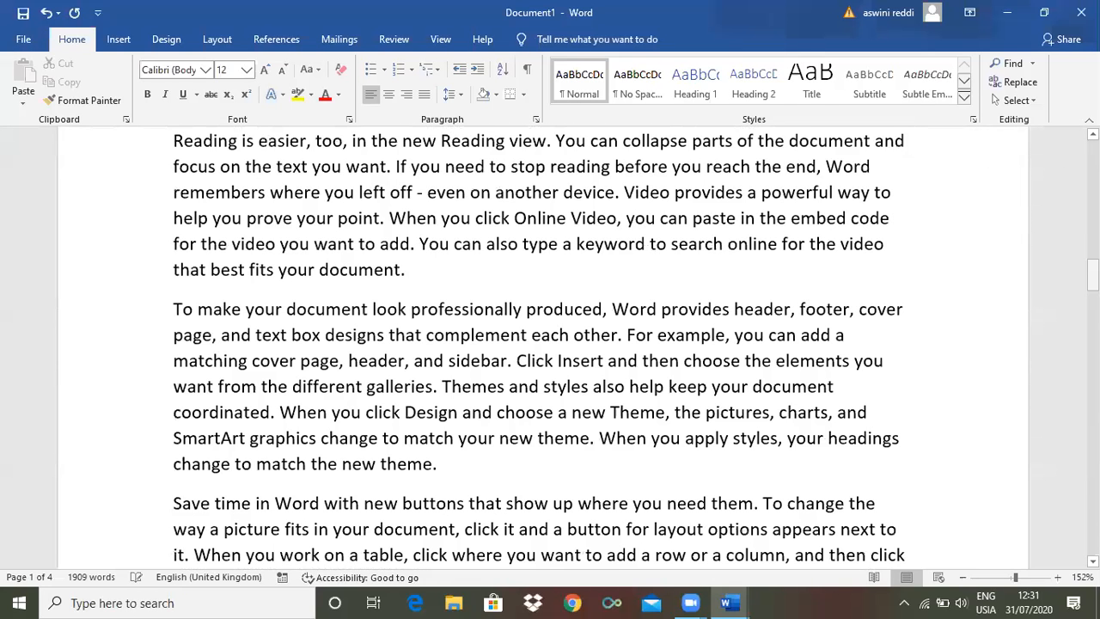
key(ctrl+Return)
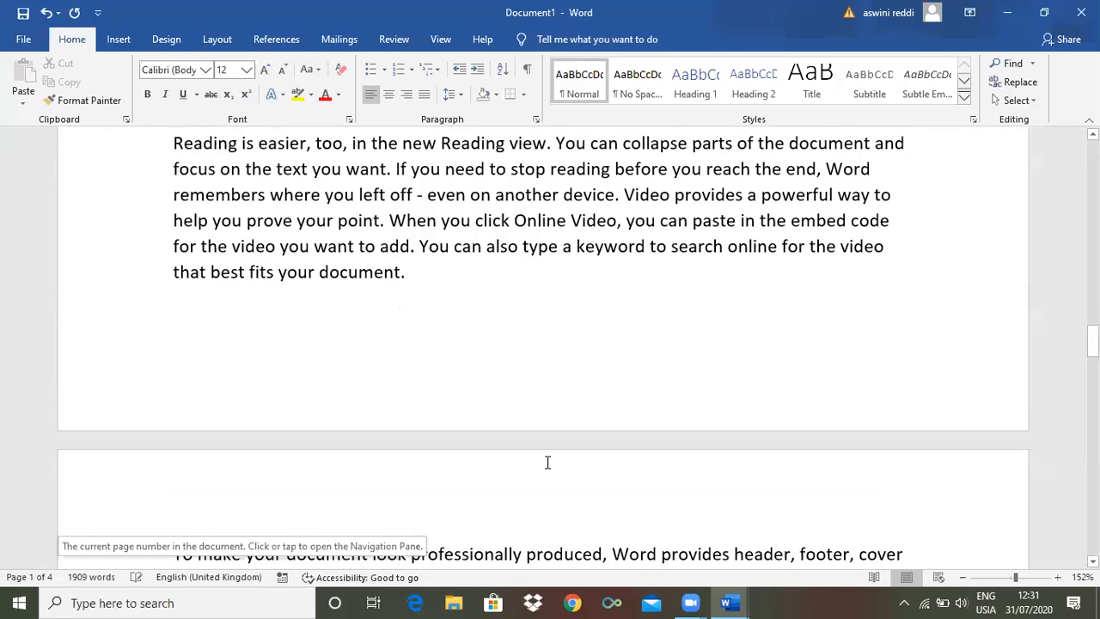
drag(1092, 342, 1092, 156)
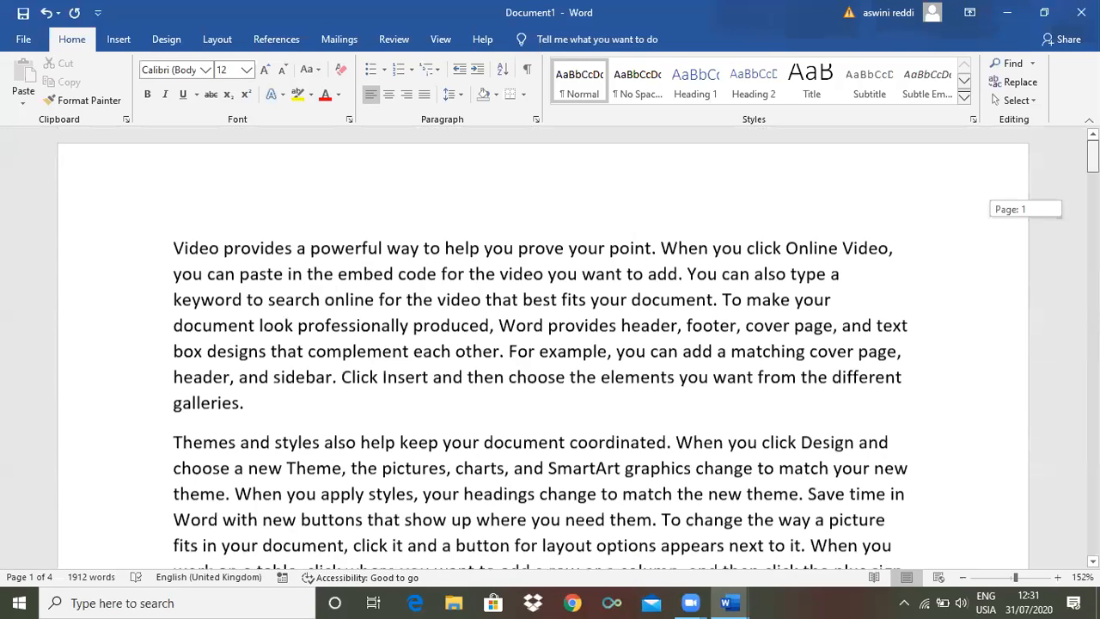
drag(1092, 208, 1092, 161)
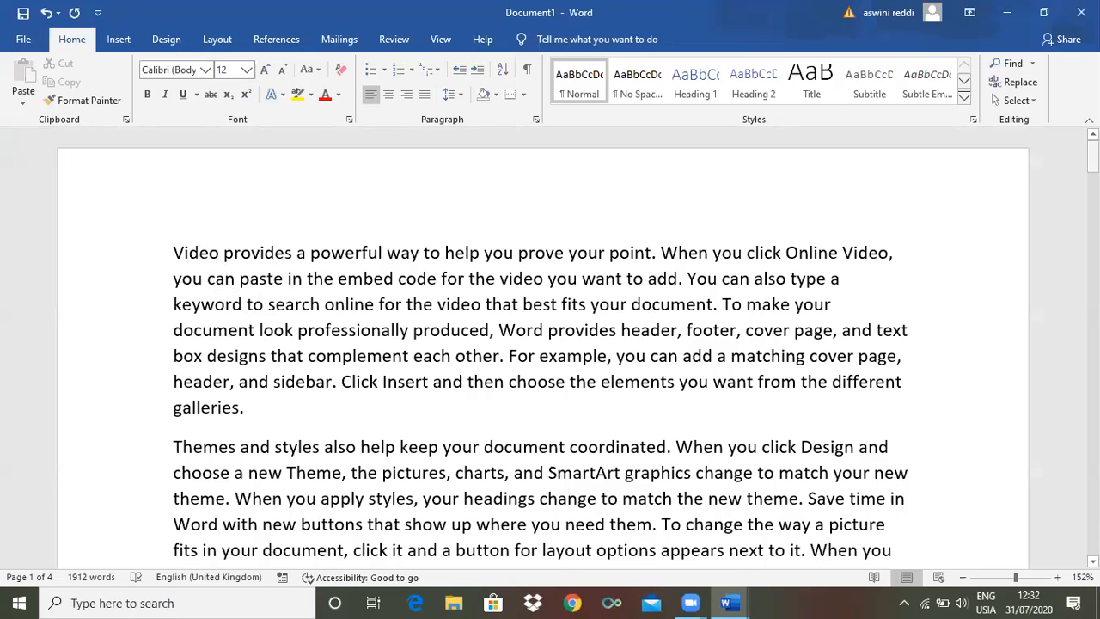
drag(1092, 156, 1092, 468)
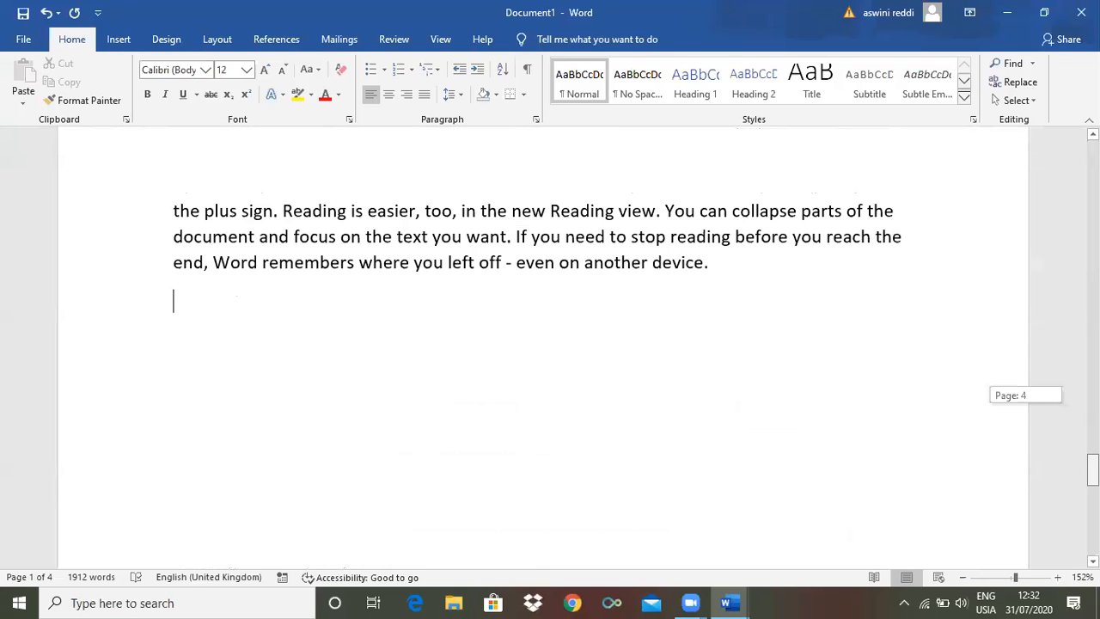
drag(1092, 468, 1092, 155)
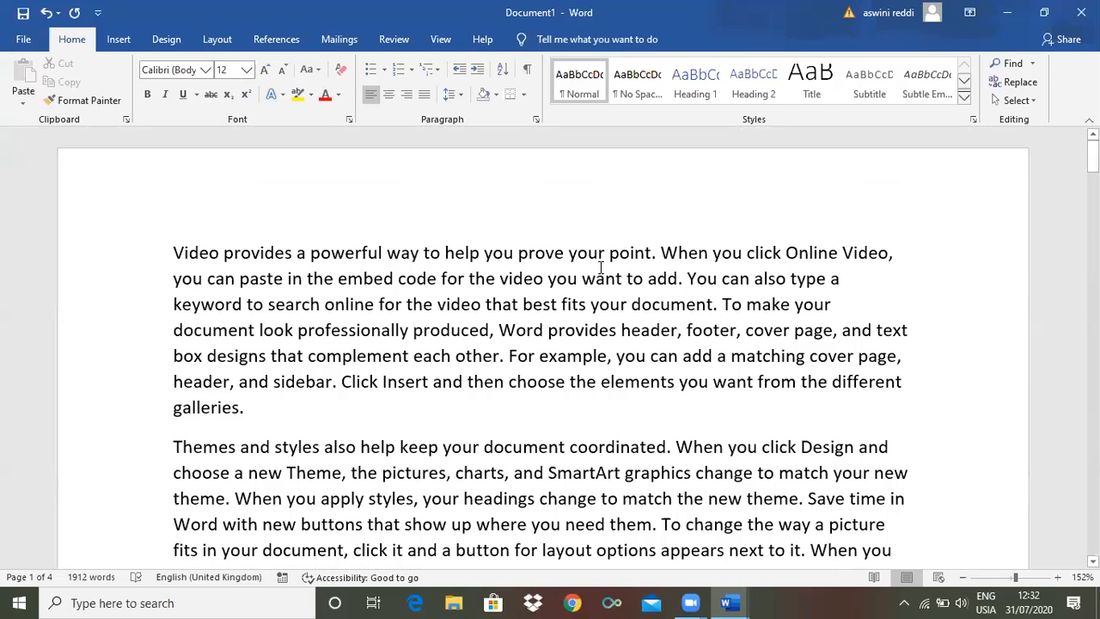
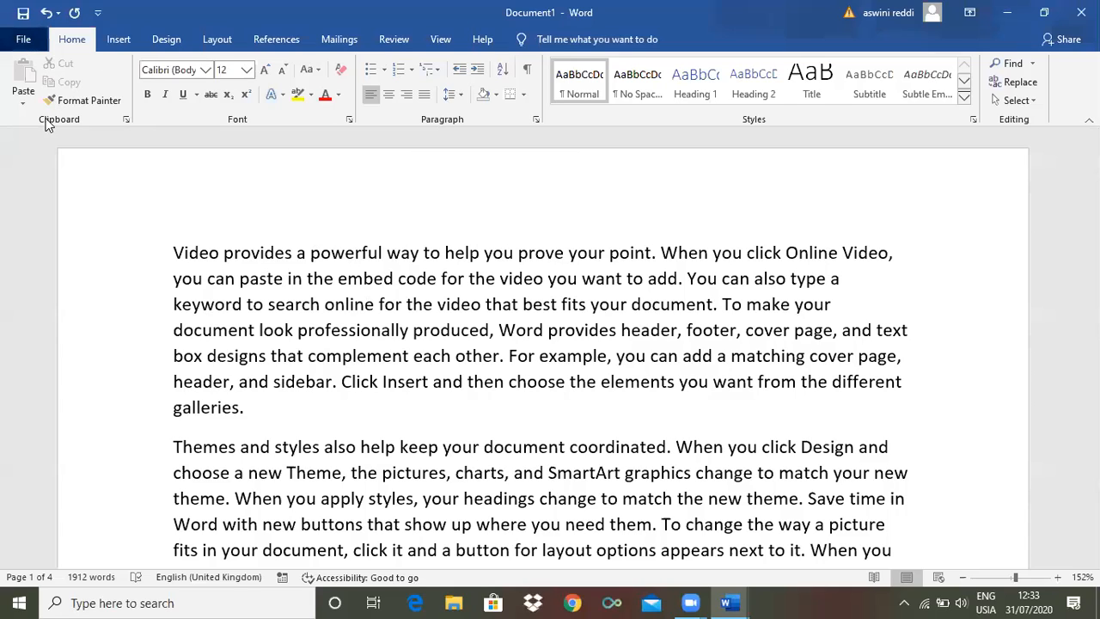
Start saving the new document and choose the Desktop as its save location
key(alt+f)
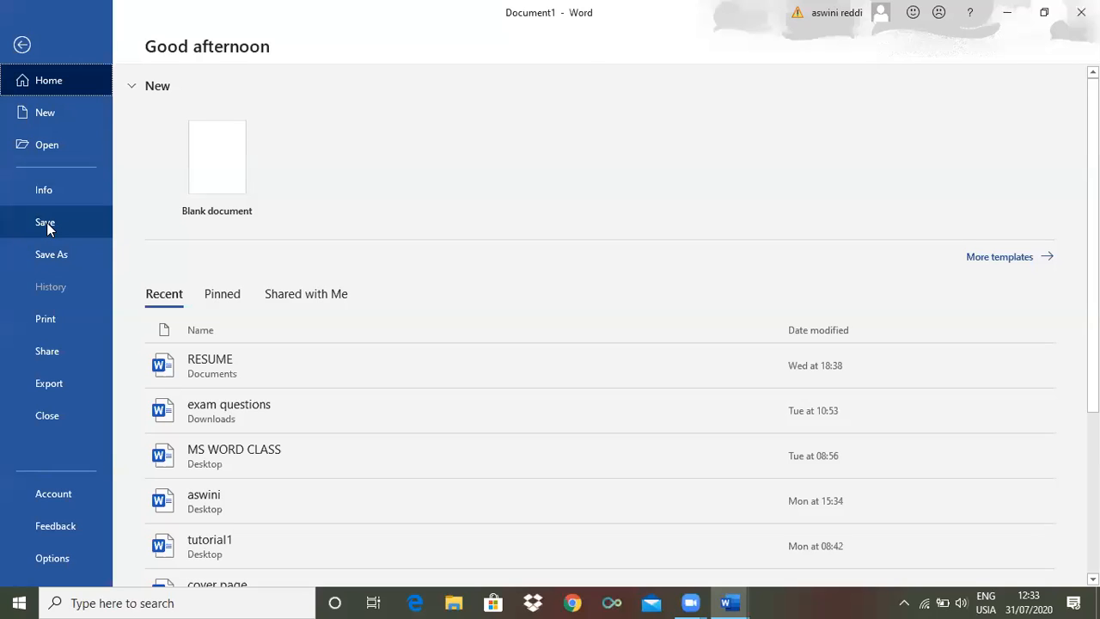
click(48, 225)
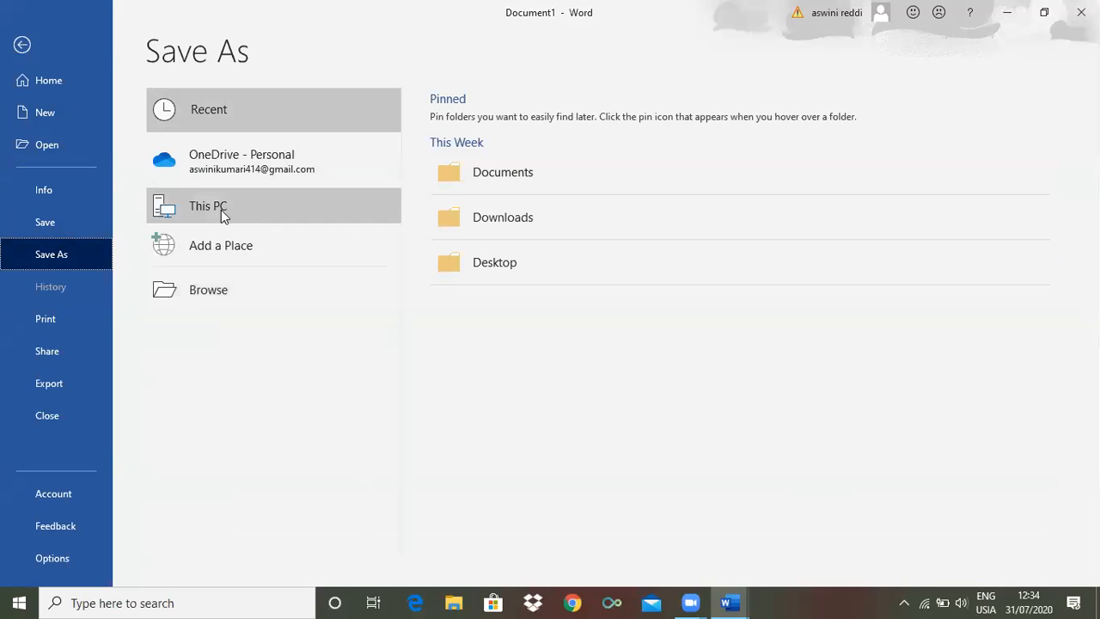
click(230, 290)
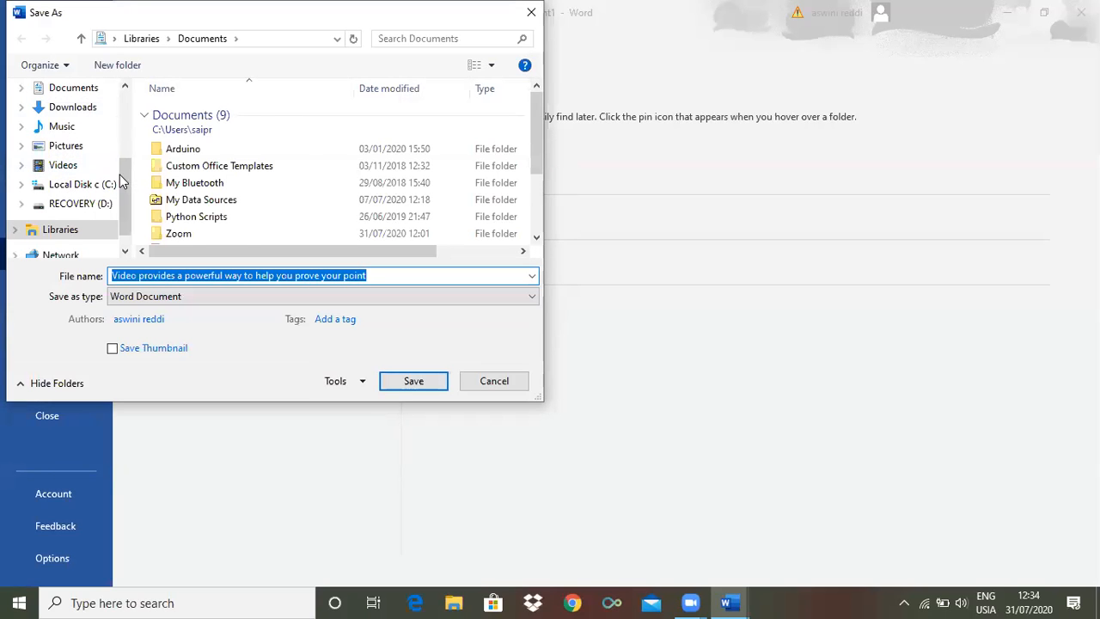
scroll(132, 121, up, 2)
mouse_move(132, 123)
mouse_down()
mouse_move(125, 165)
mouse_move(128, 140)
mouse_up()
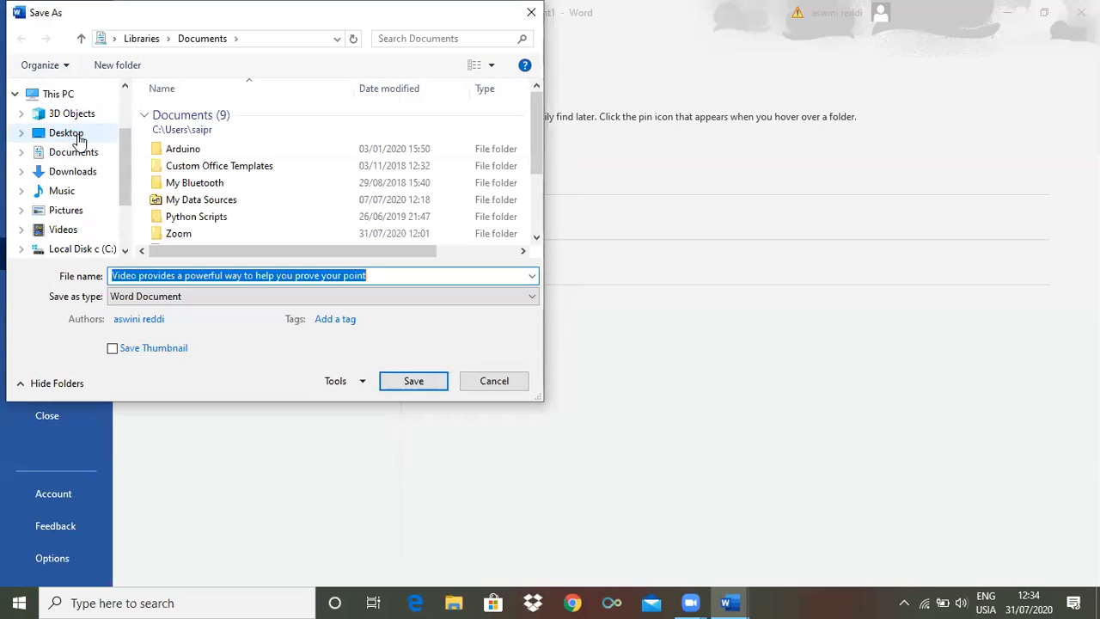
click(77, 136)
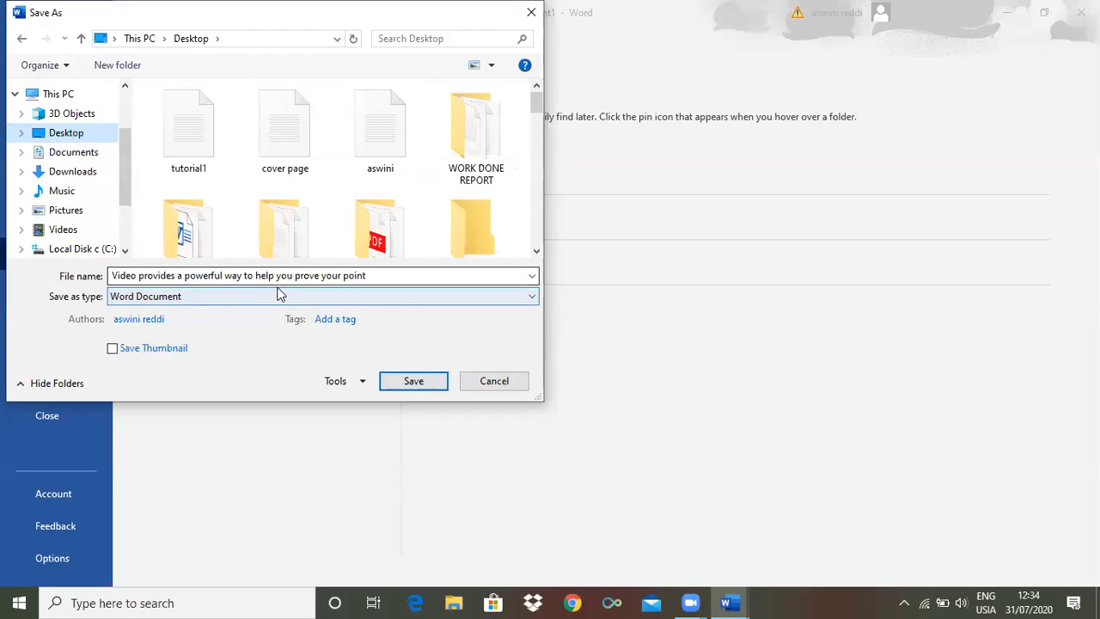
Name the file "ms word 2", keep Word Document as the file type, and save it
click(368, 276)
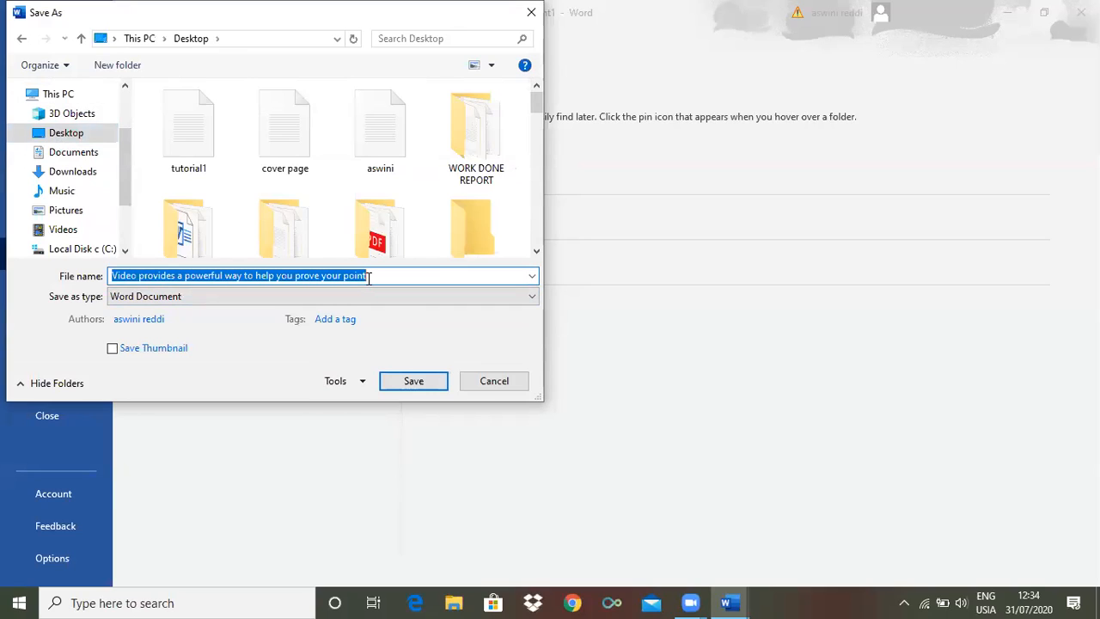
text(ms word)
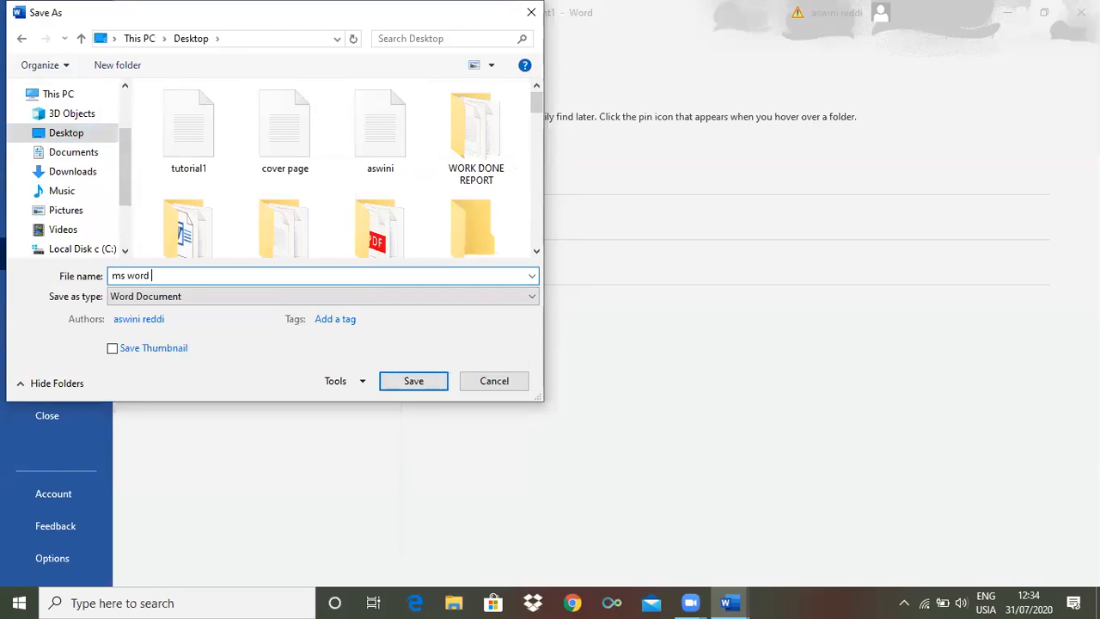
text( 2)
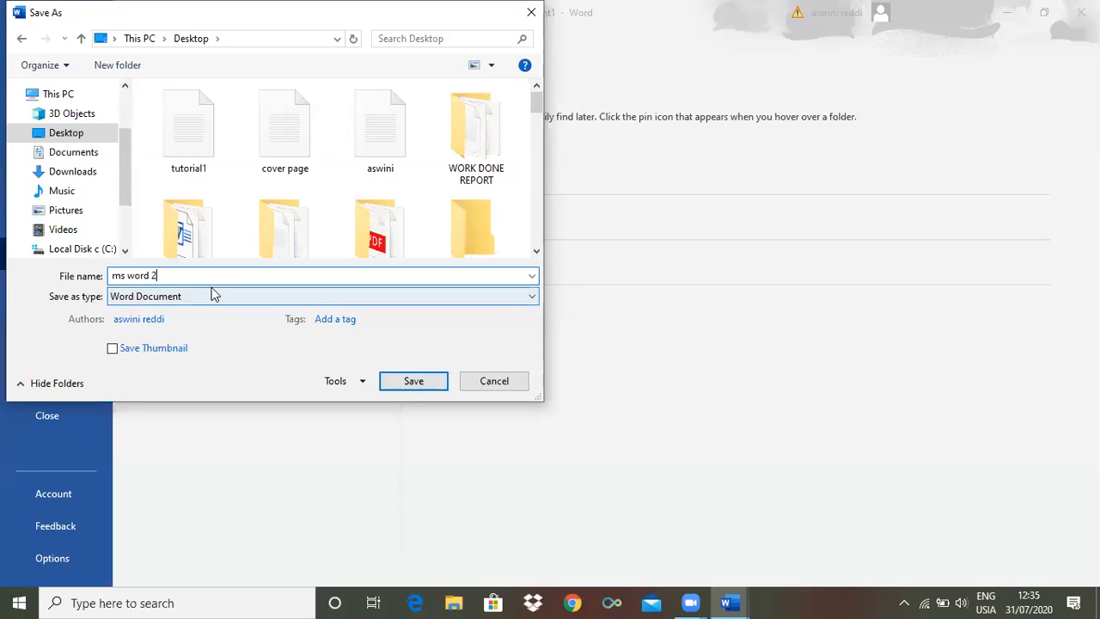
click(533, 297)
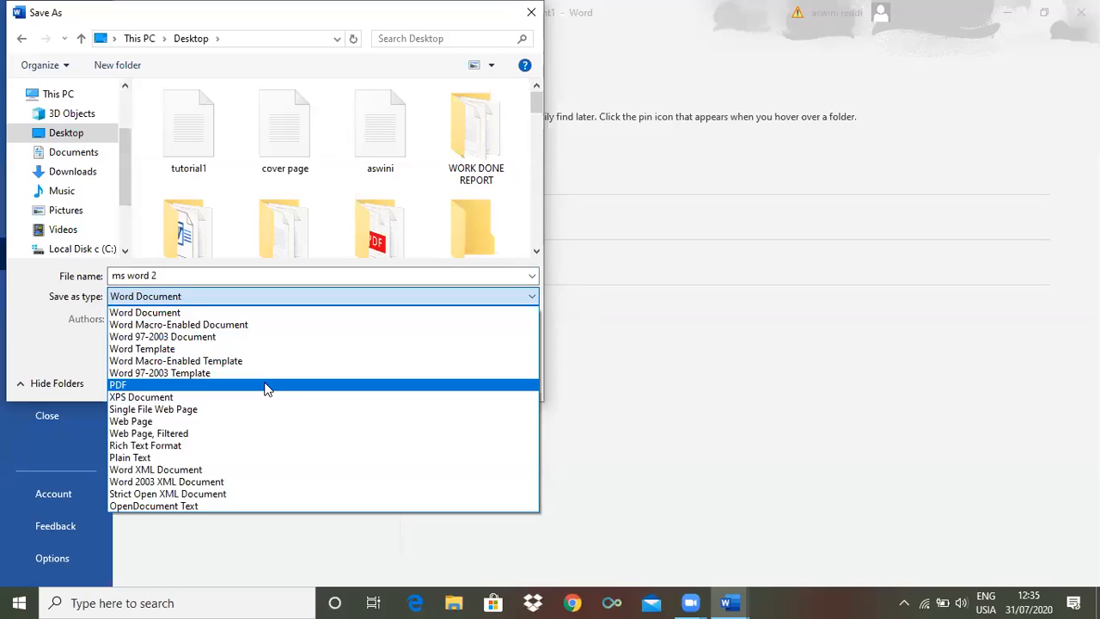
click(235, 315)
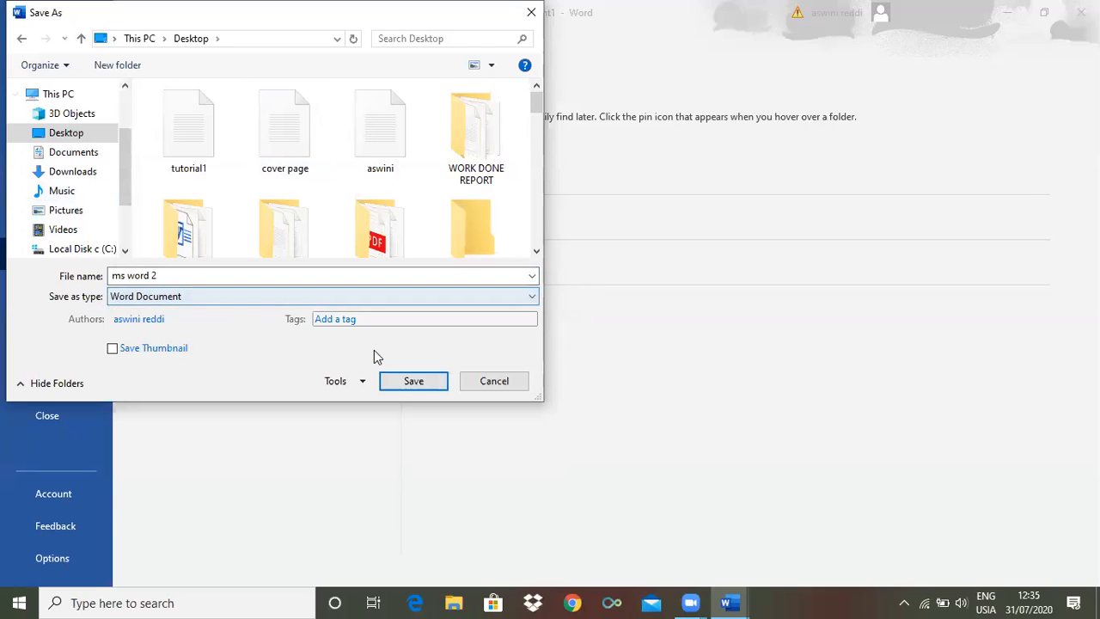
click(431, 386)
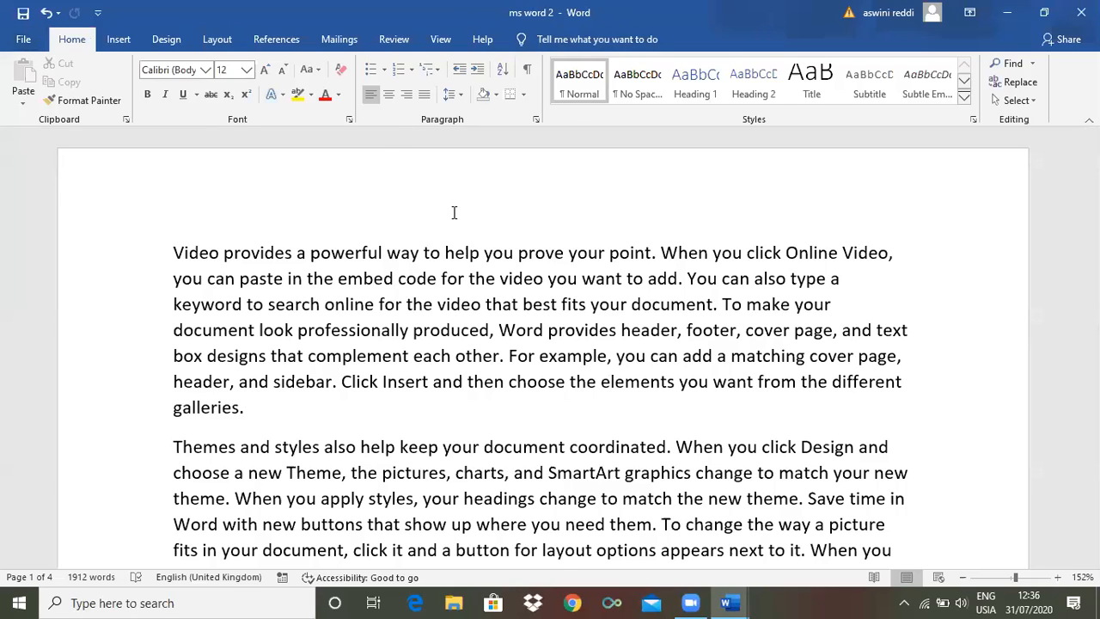
Start saving a separate copy of the document with Save As, choosing the Desktop as its location
click(23, 41)
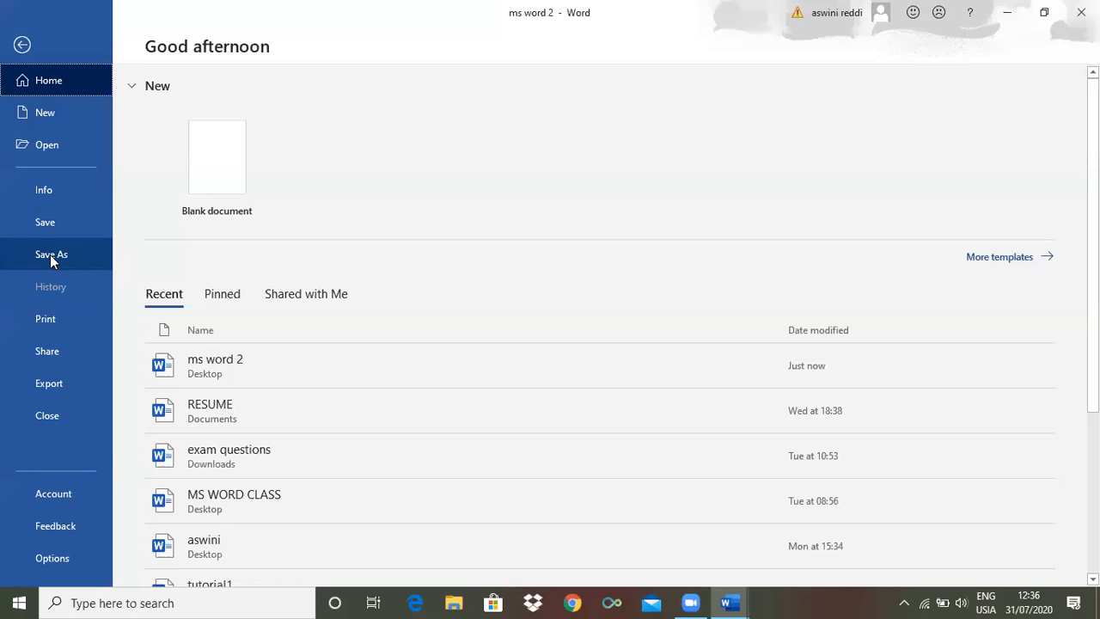
click(51, 256)
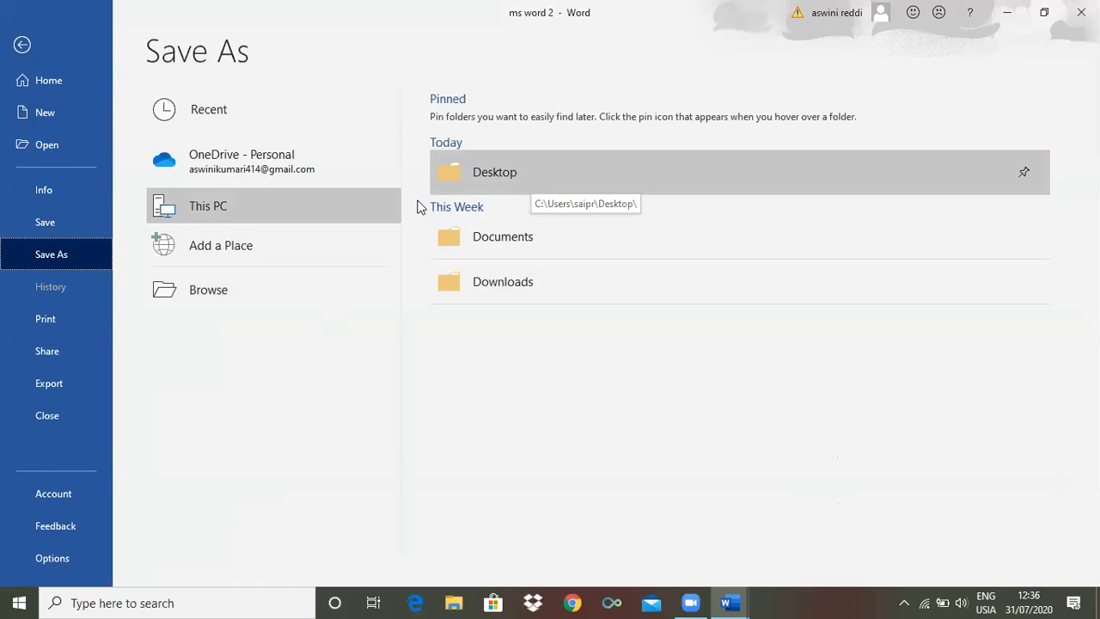
click(214, 295)
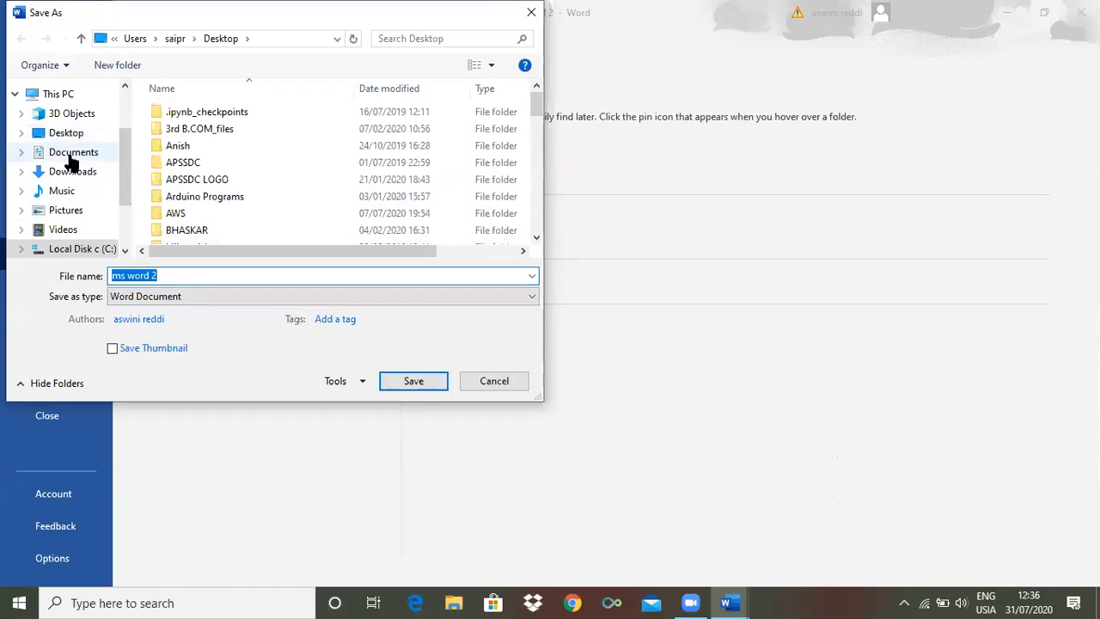
click(86, 157)
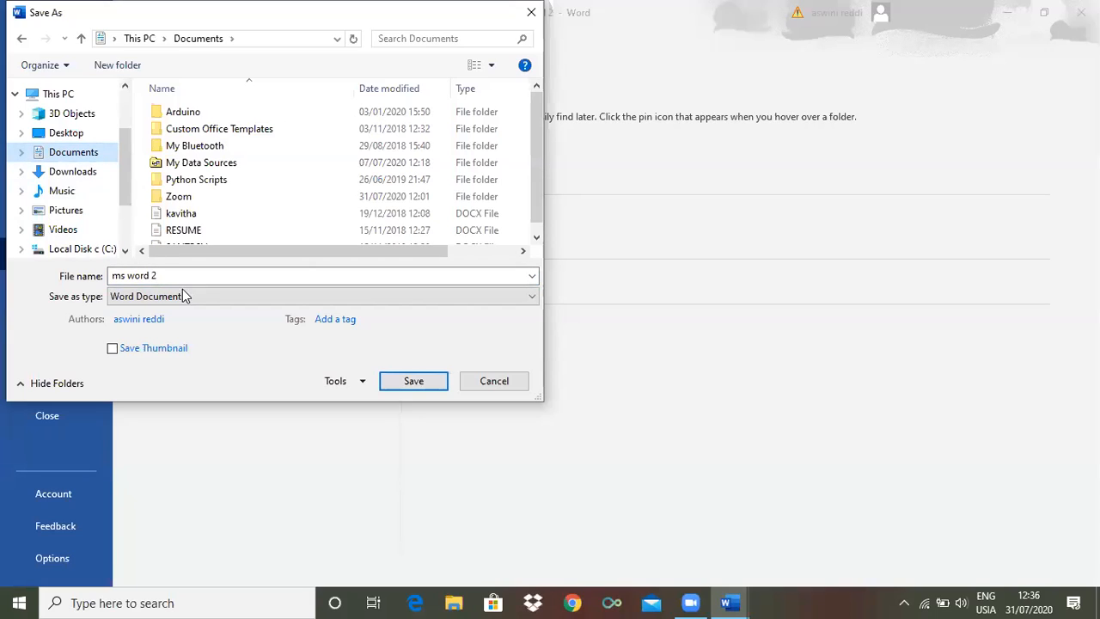
click(162, 277)
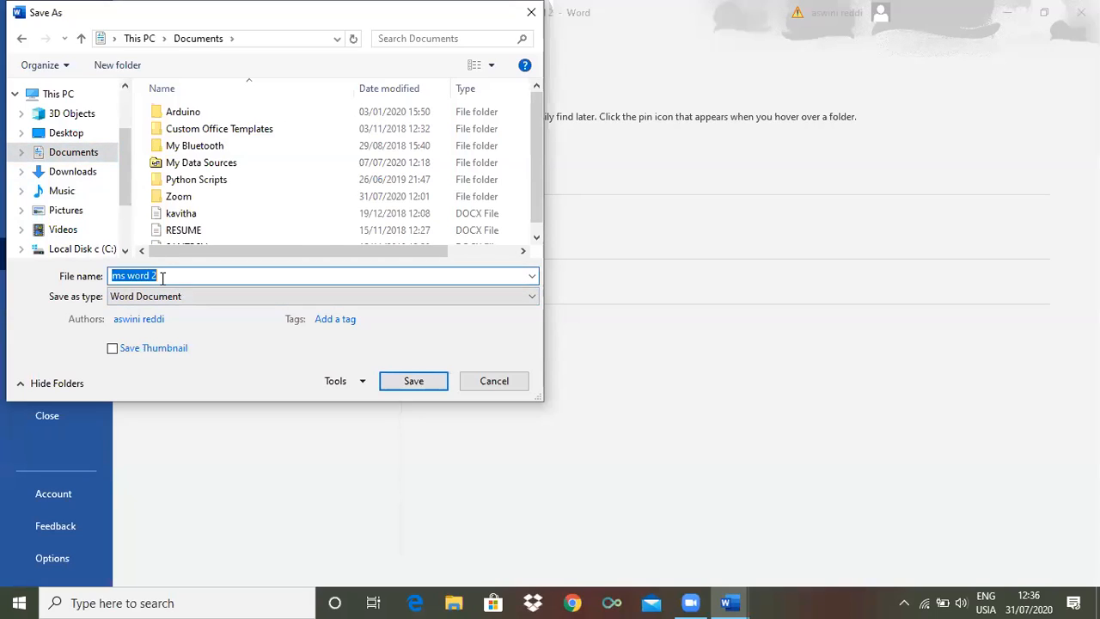
click(84, 137)
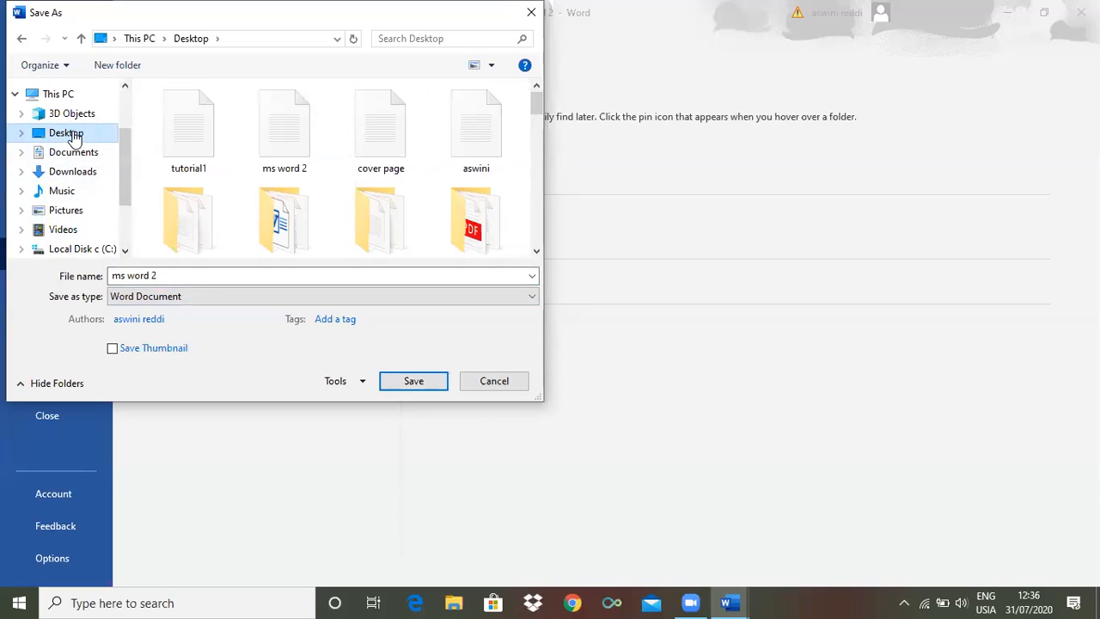
Name the copy "ms word.duplcate" and save it as a Word document
click(164, 276)
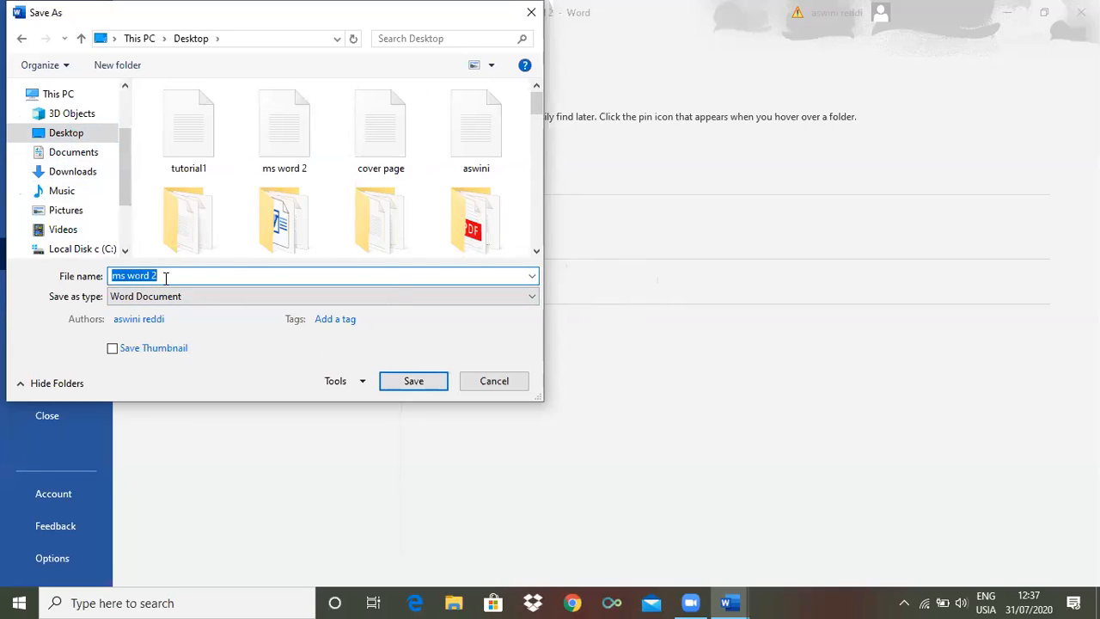
text(ms )
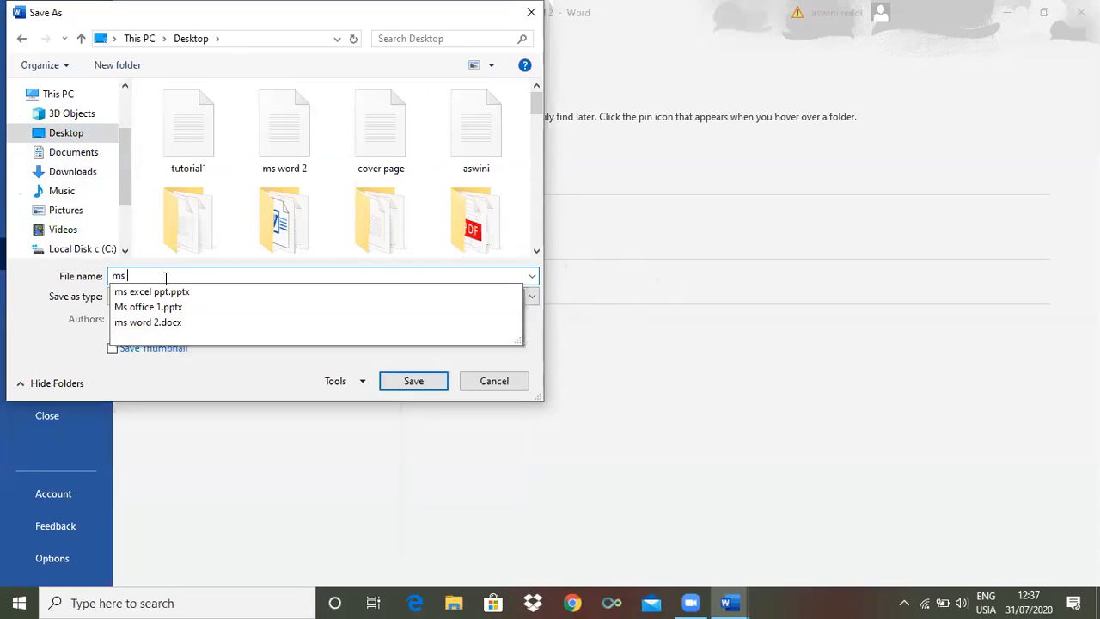
text(word)
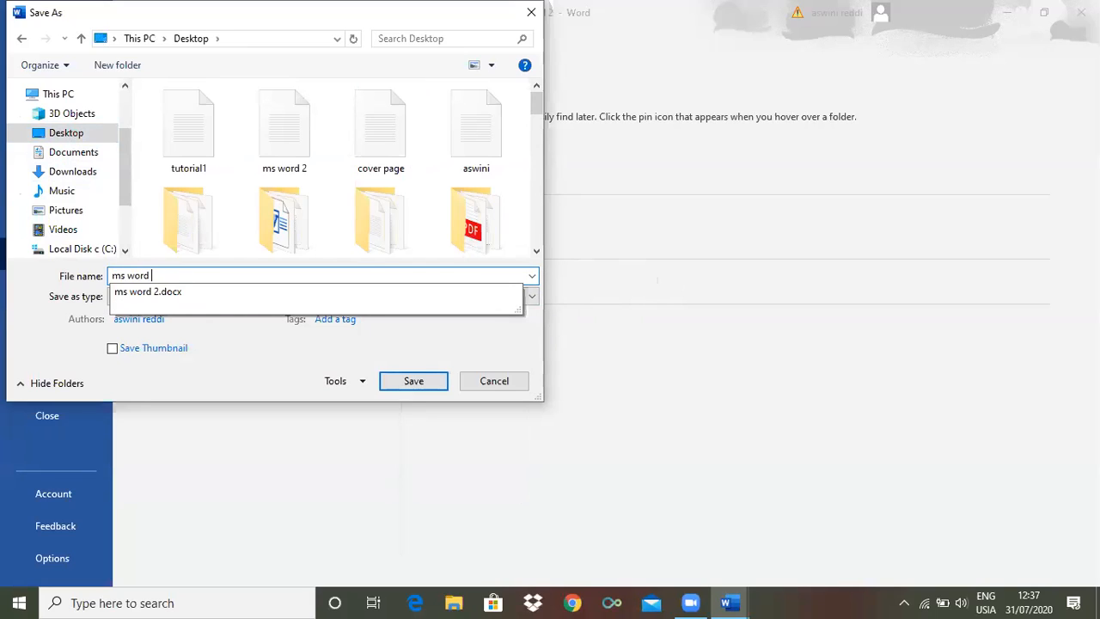
key(BackSpace)
key(BackSpace)
key(BackSpace)
key(BackSpace)
key(BackSpace)
key(BackSpace)
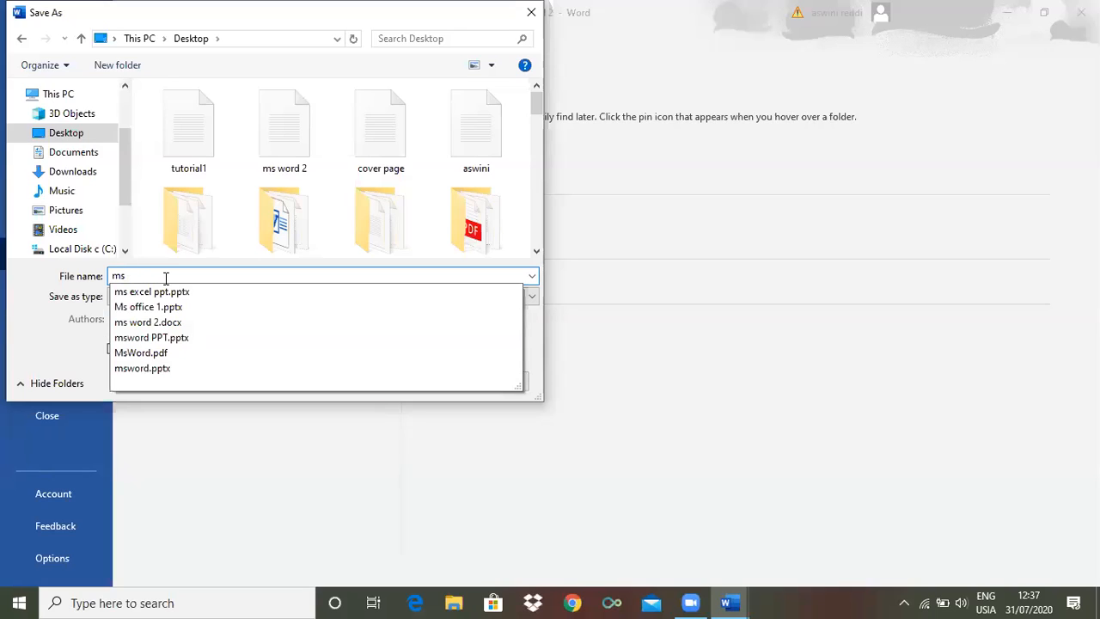
text(wo)
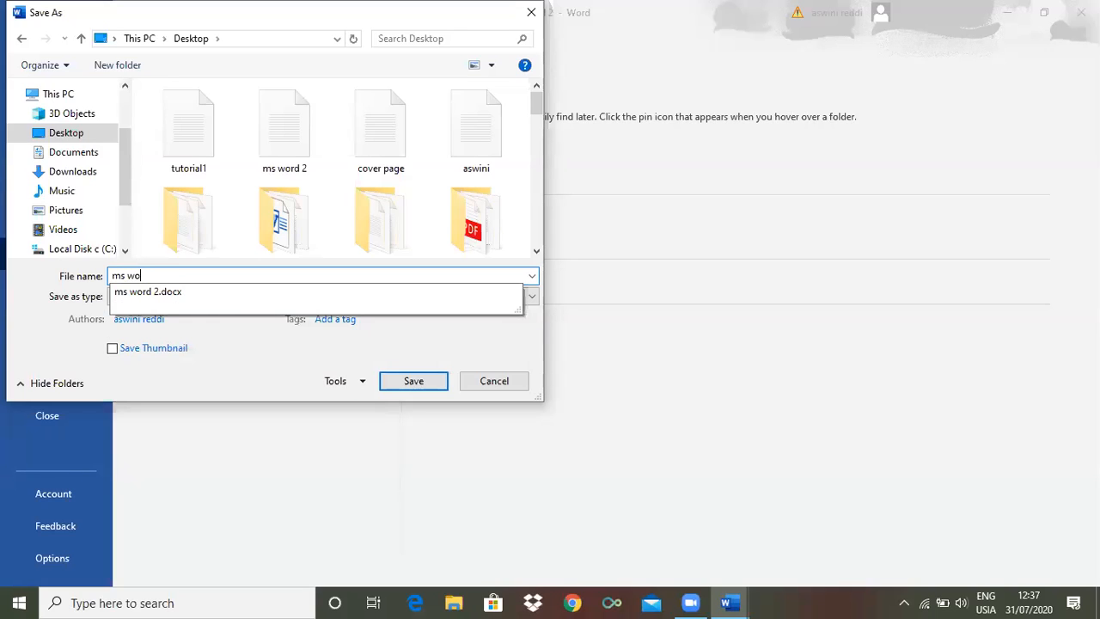
text(rd1)
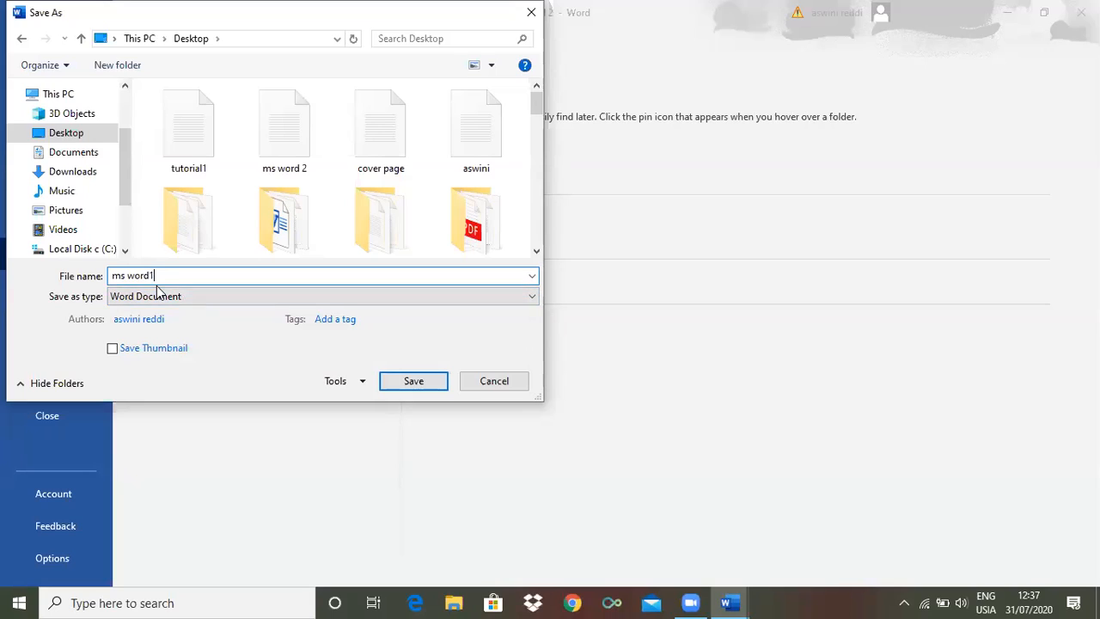
key(BackSpace)
text(.duplcate)
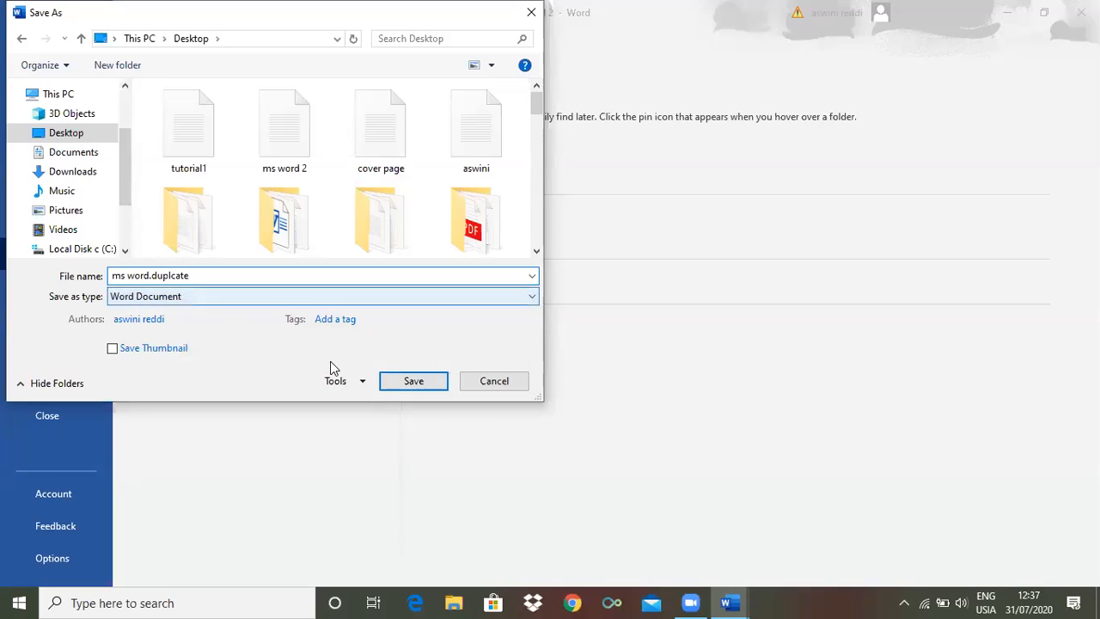
click(413, 384)
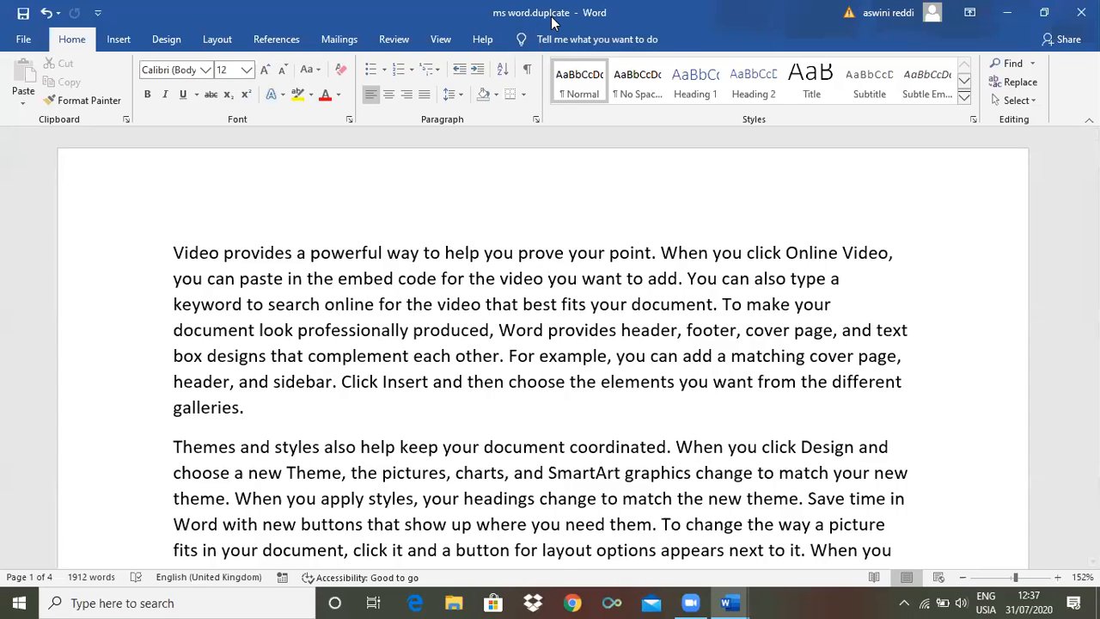
Minimize the Word windows to check both saved files on the desktop, and return to the "ms word.duplcate" document
click(1010, 13)
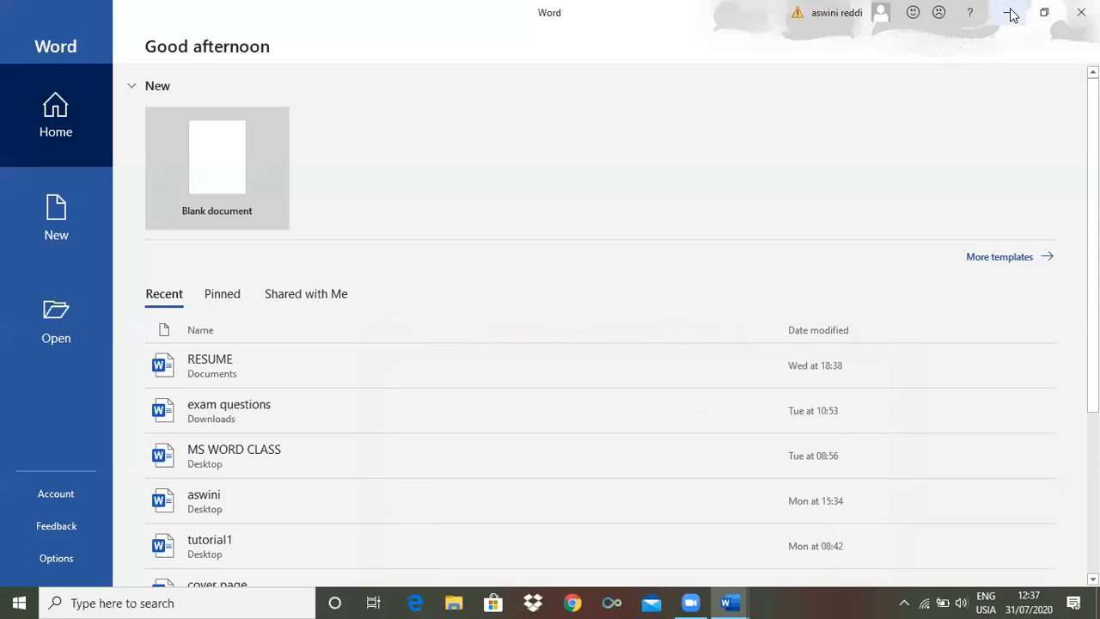
click(1010, 14)
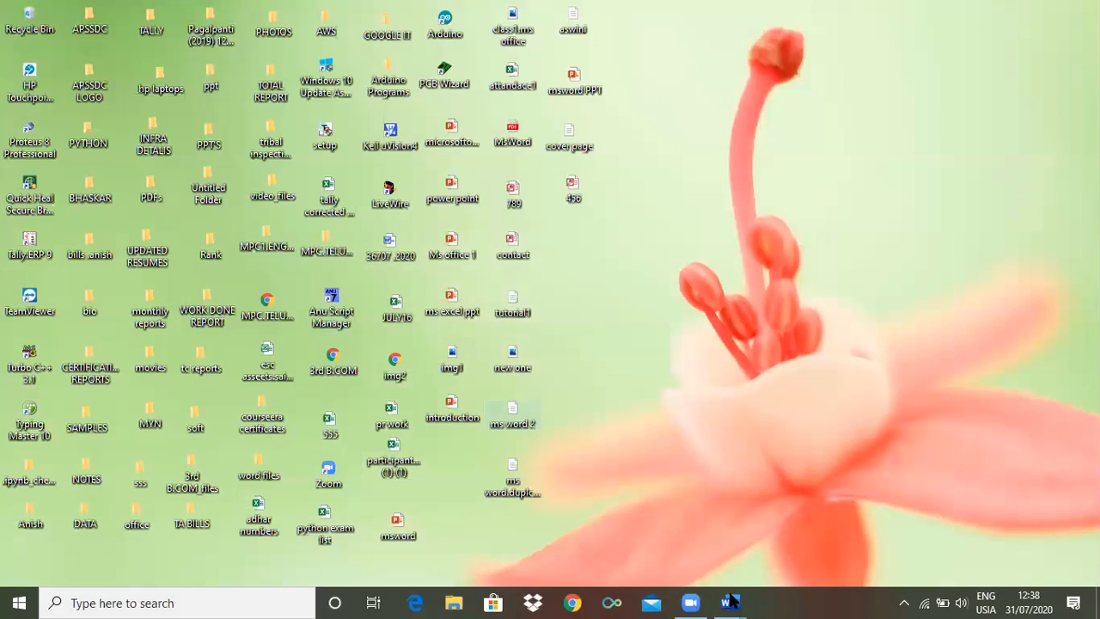
mouse_move(729, 603)
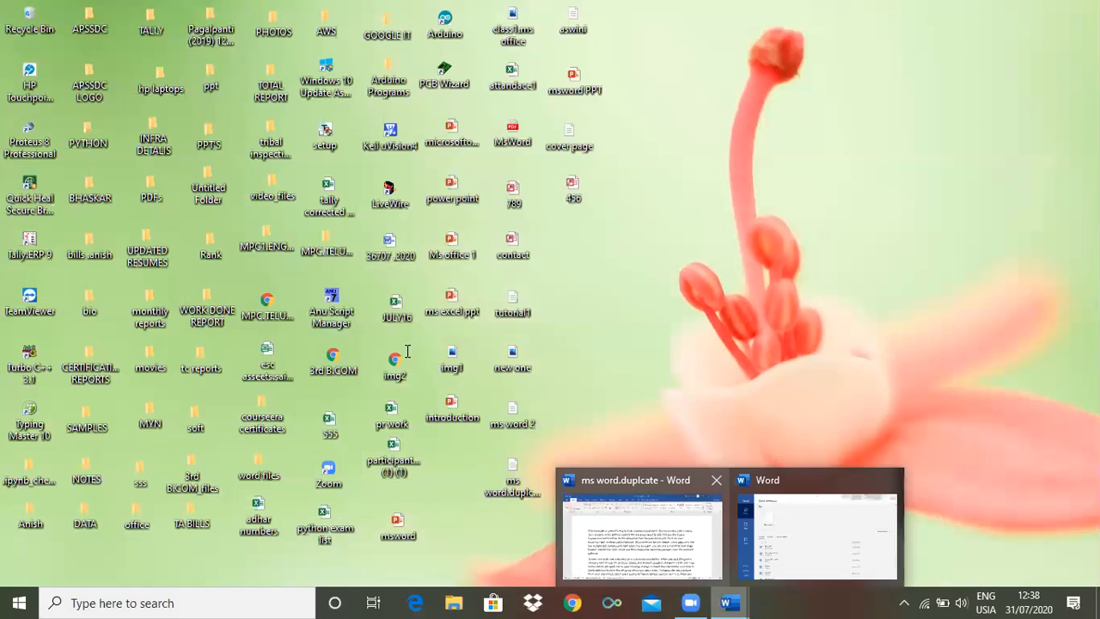
click(636, 528)
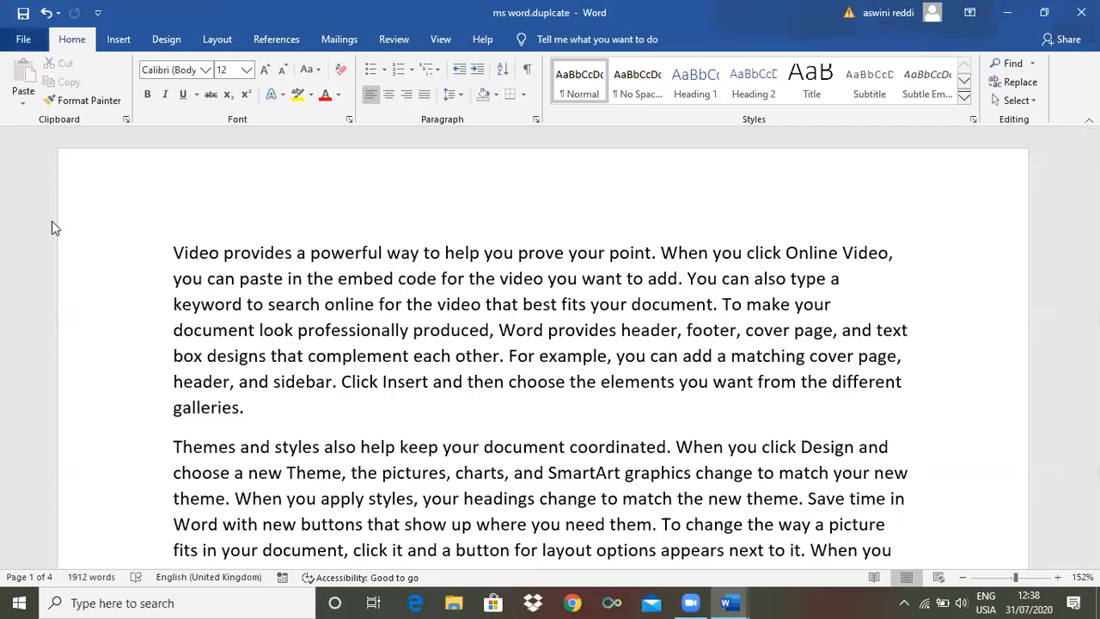
Open the document's print preview and look through its pages from first to last and back
key(alt+f)
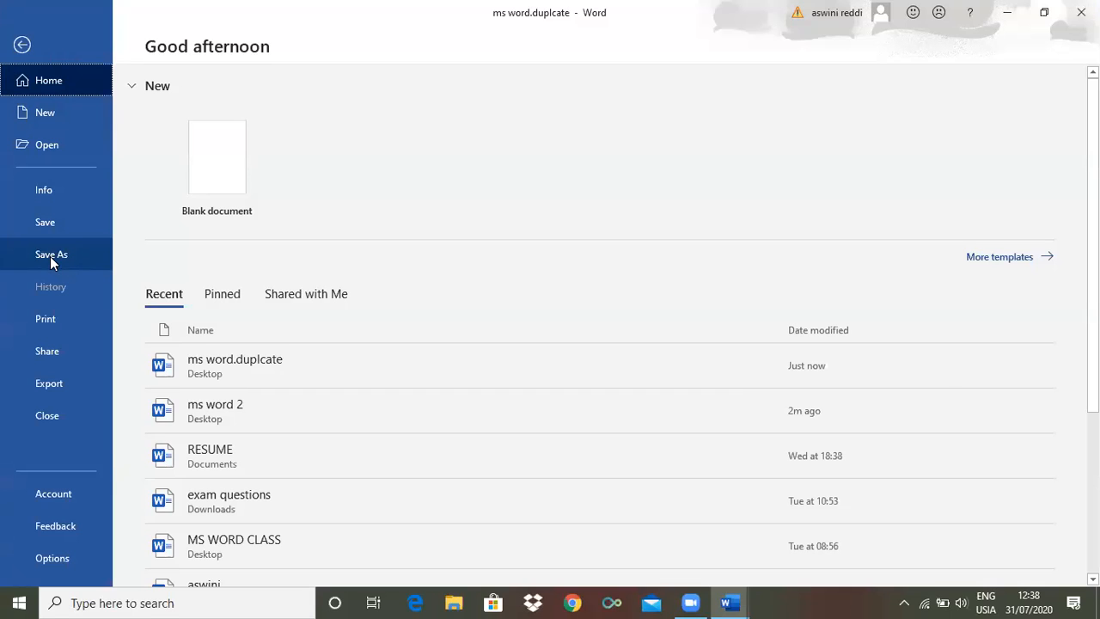
click(40, 314)
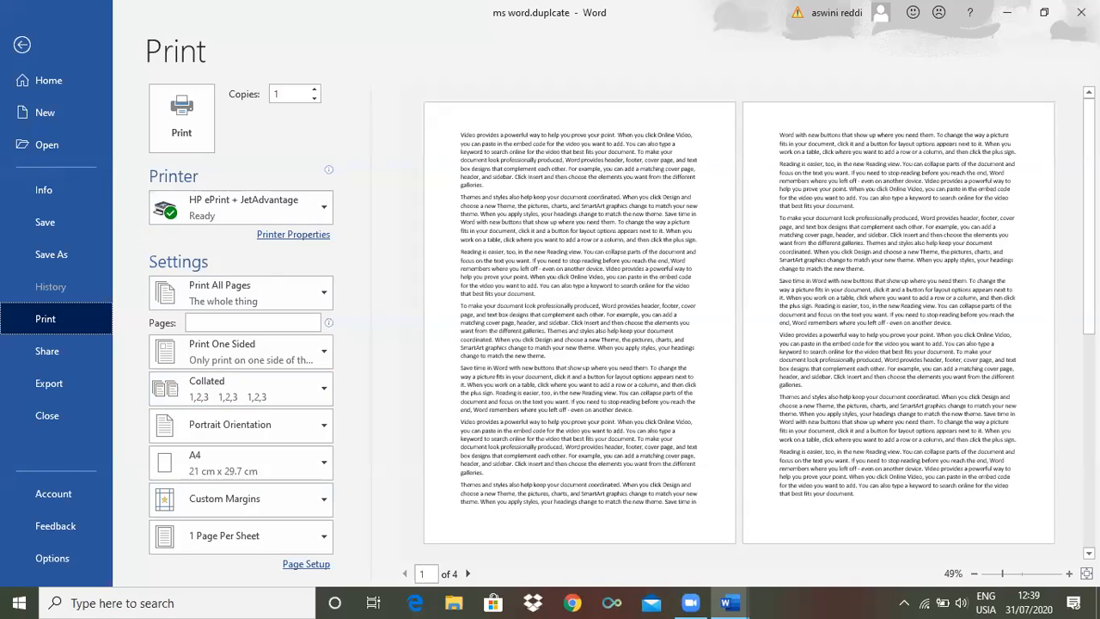
drag(1088, 214, 1089, 428)
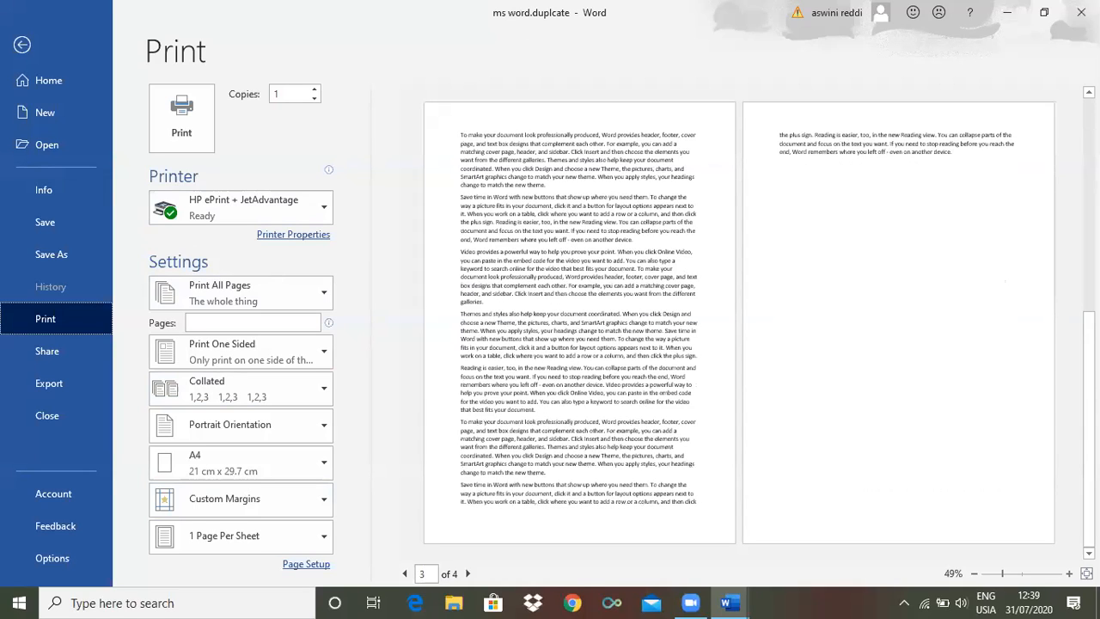
drag(1089, 362, 1089, 148)
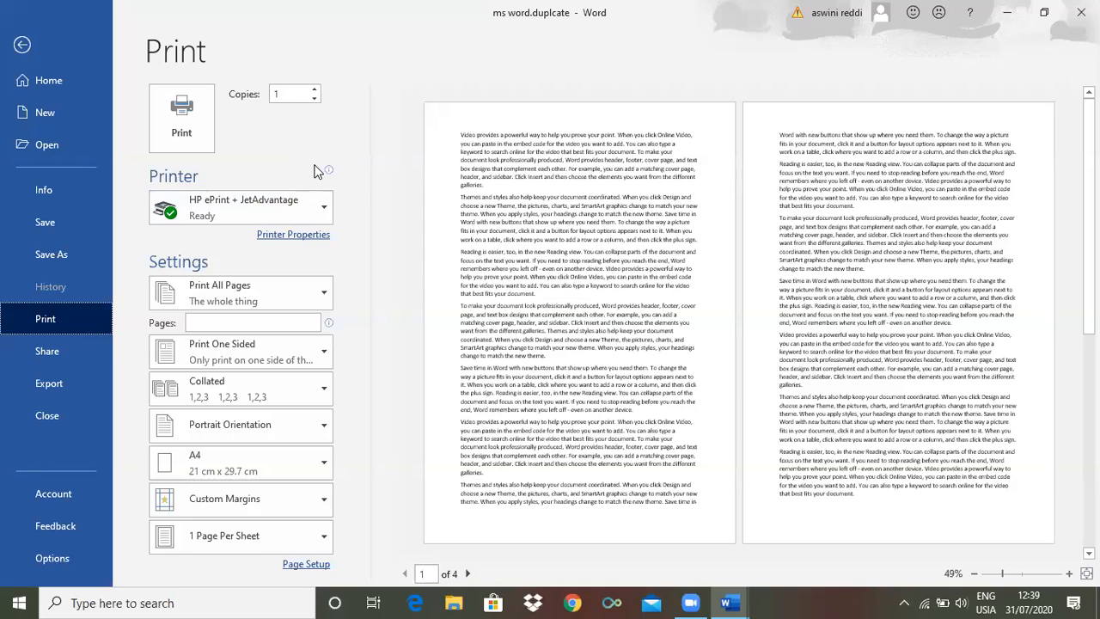
Raise the number of print copies to 3 and set it back to 1
mouse_move(316, 172)
click(313, 90)
click(314, 91)
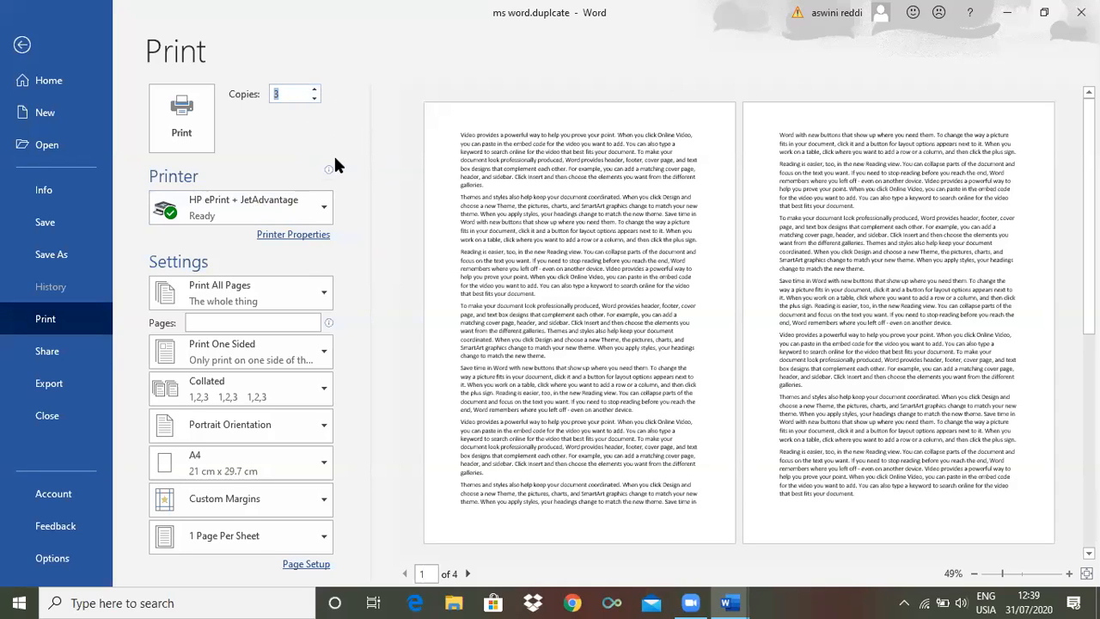
click(316, 99)
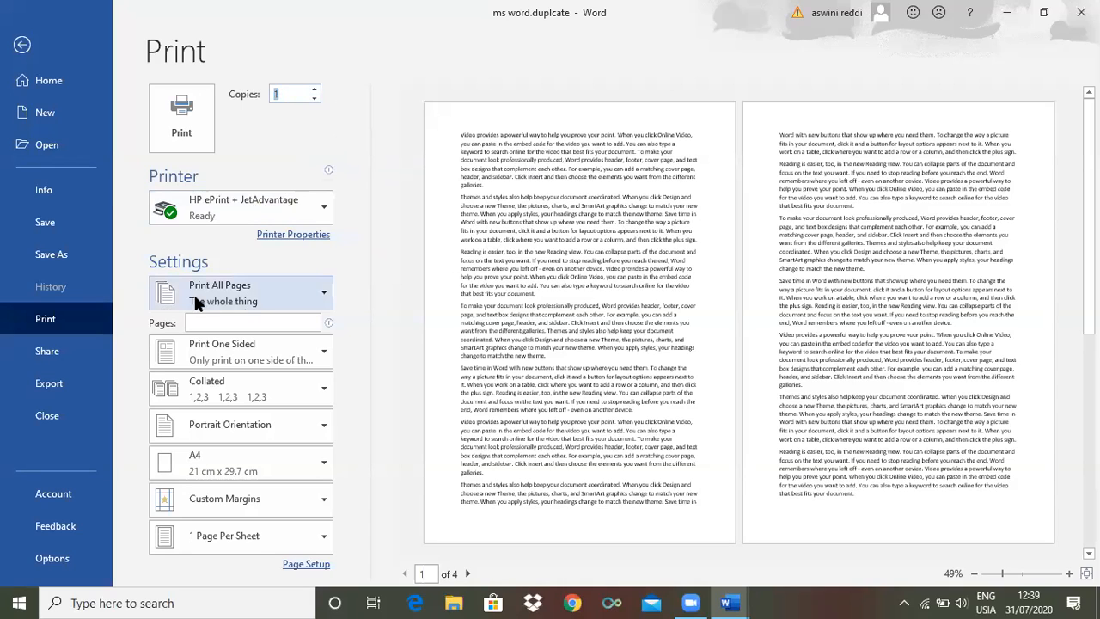
Examine the print range choices and the list of available printers in the print settings
click(325, 297)
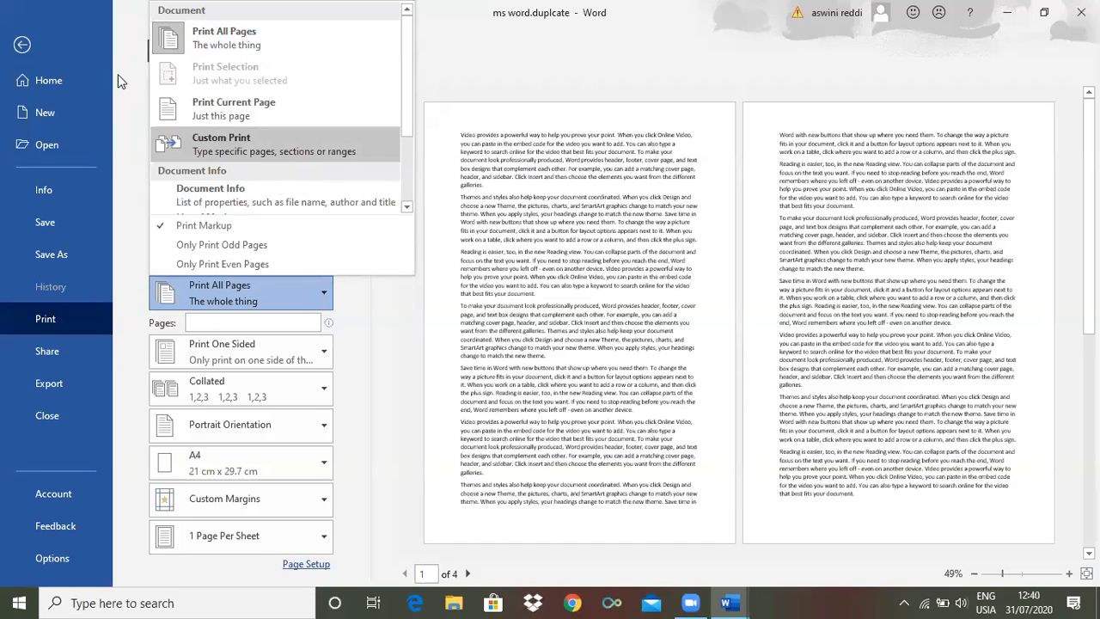
click(25, 49)
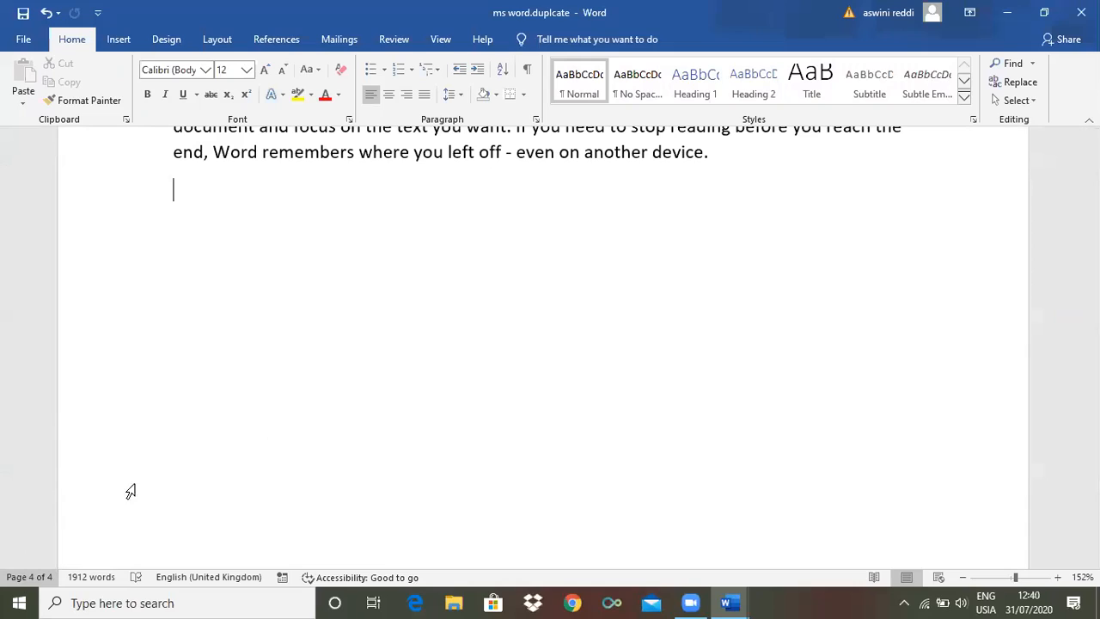
click(25, 40)
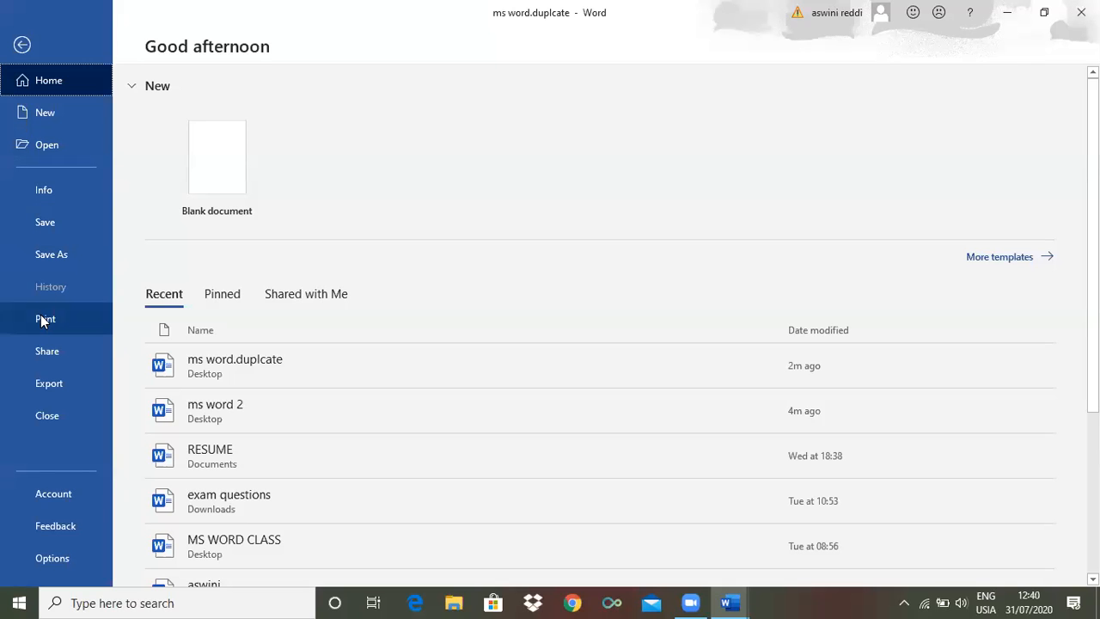
click(42, 316)
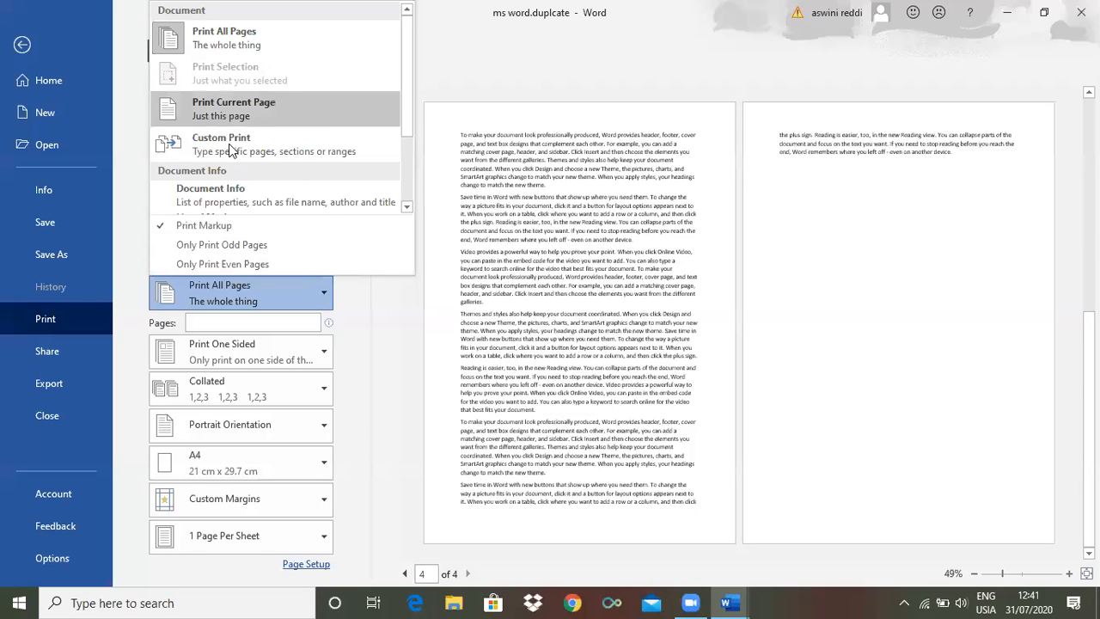
click(439, 48)
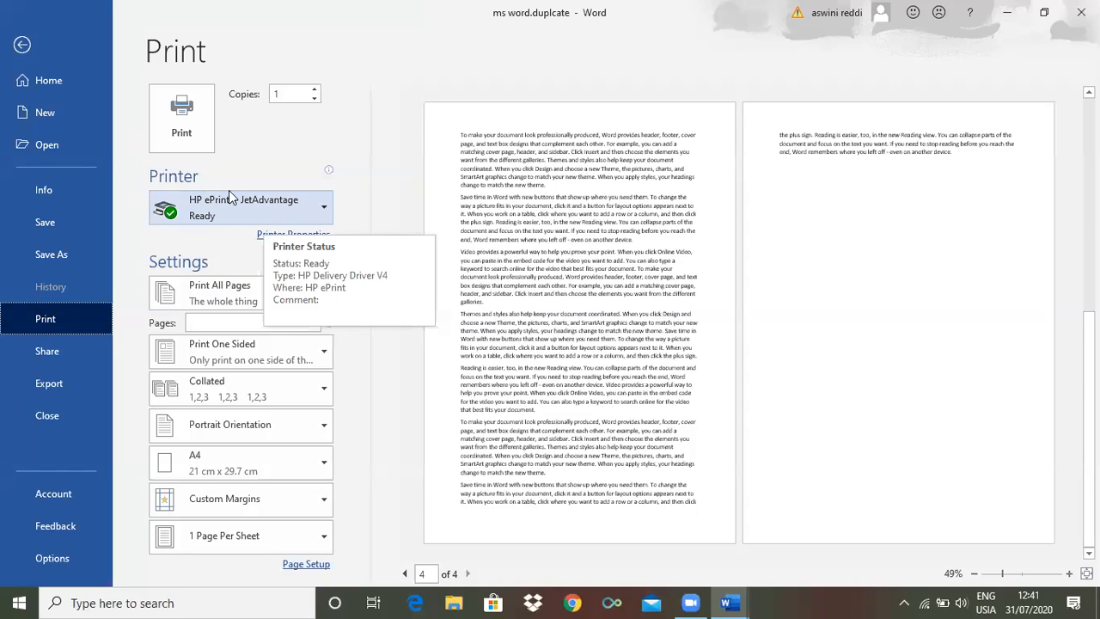
click(326, 210)
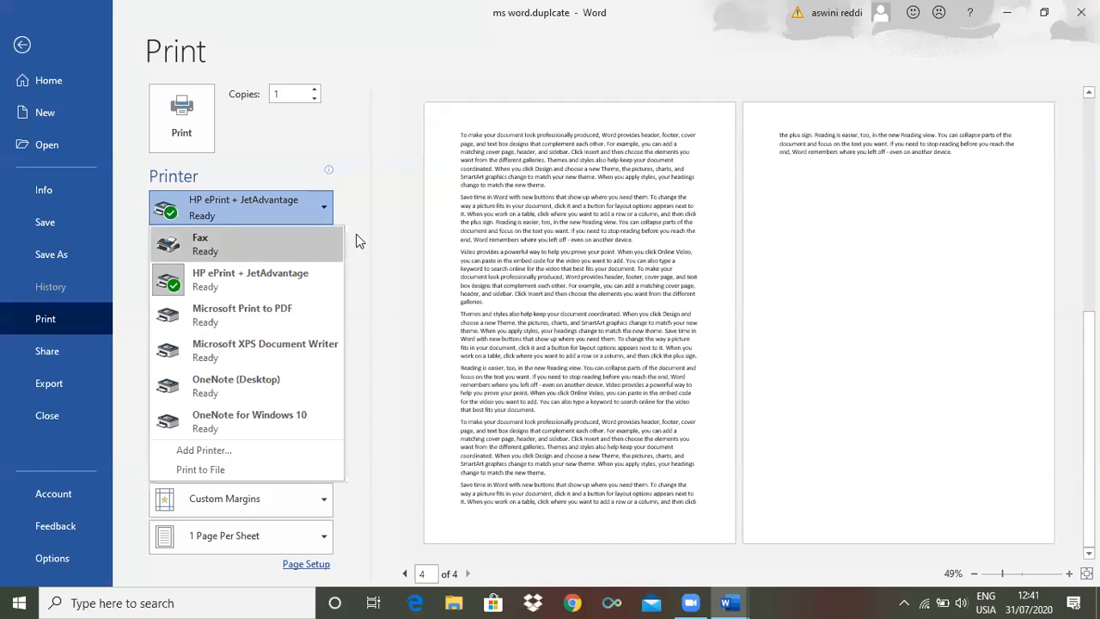
click(345, 203)
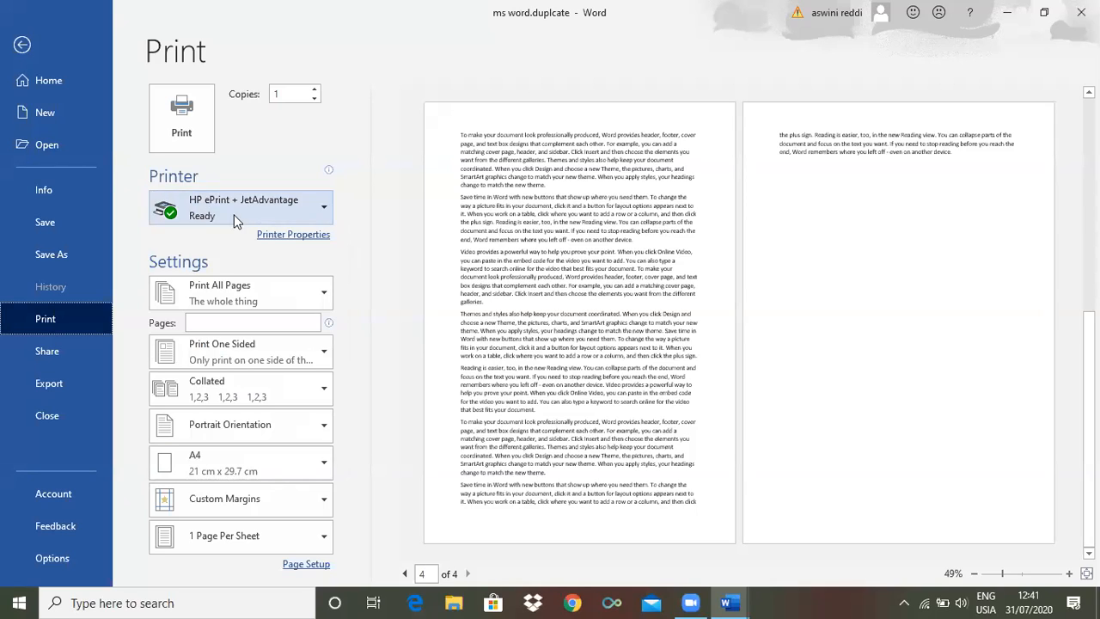
Enter 1-20 as the custom page range for printing and clear it again
click(210, 325)
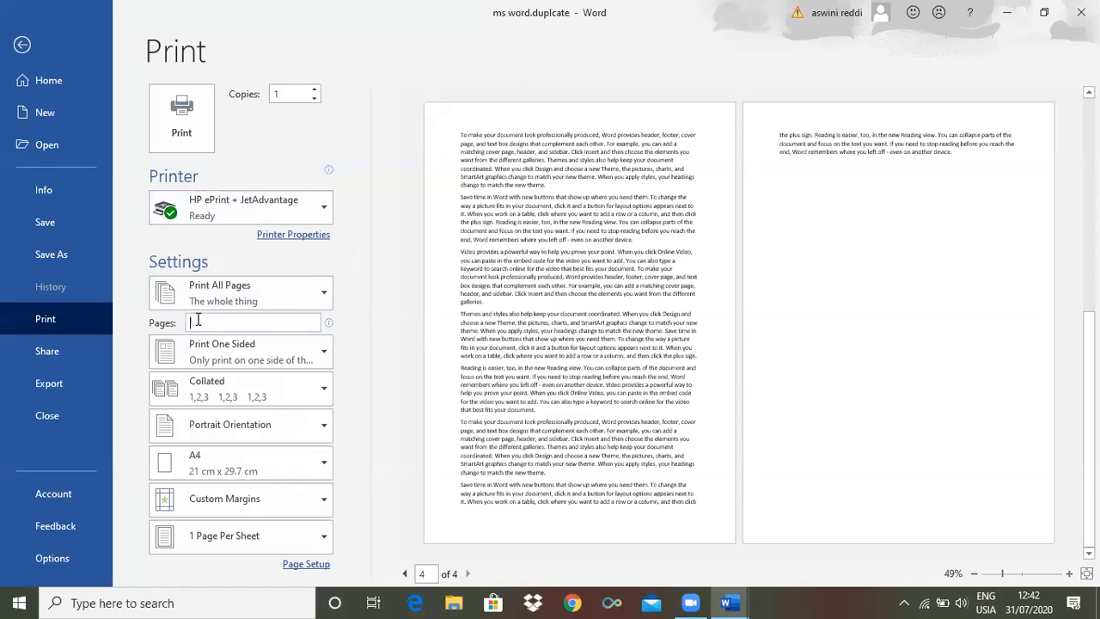
mouse_move(200, 324)
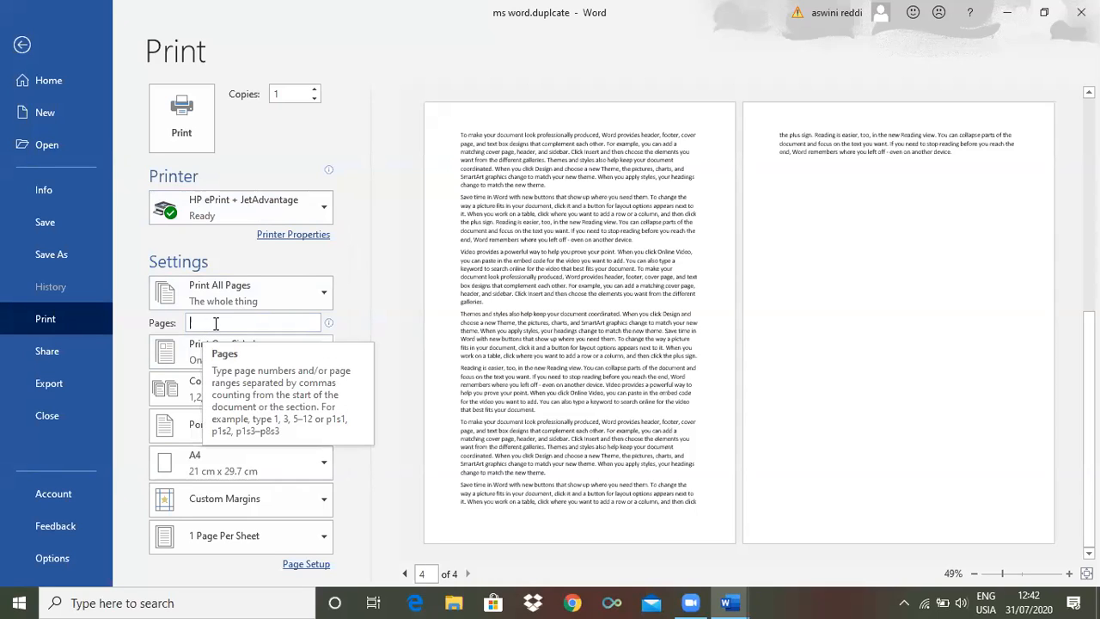
text(1-20)
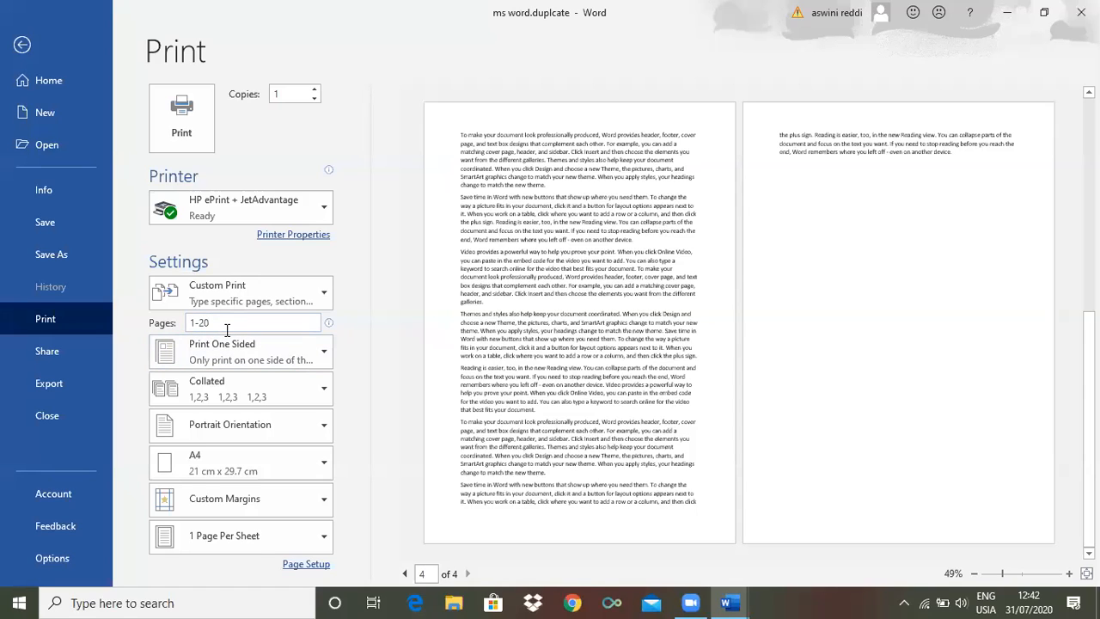
key(BackSpace)
key(BackSpace)
key(BackSpace)
key(BackSpace)
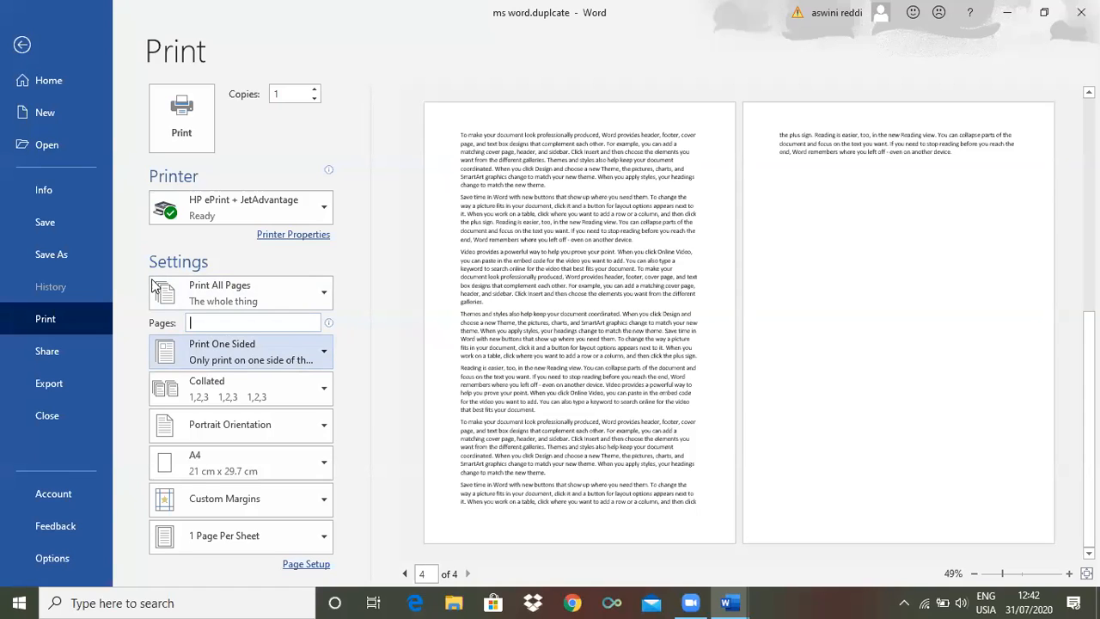
Leave the print settings and return to the beginning of the document's text
click(23, 44)
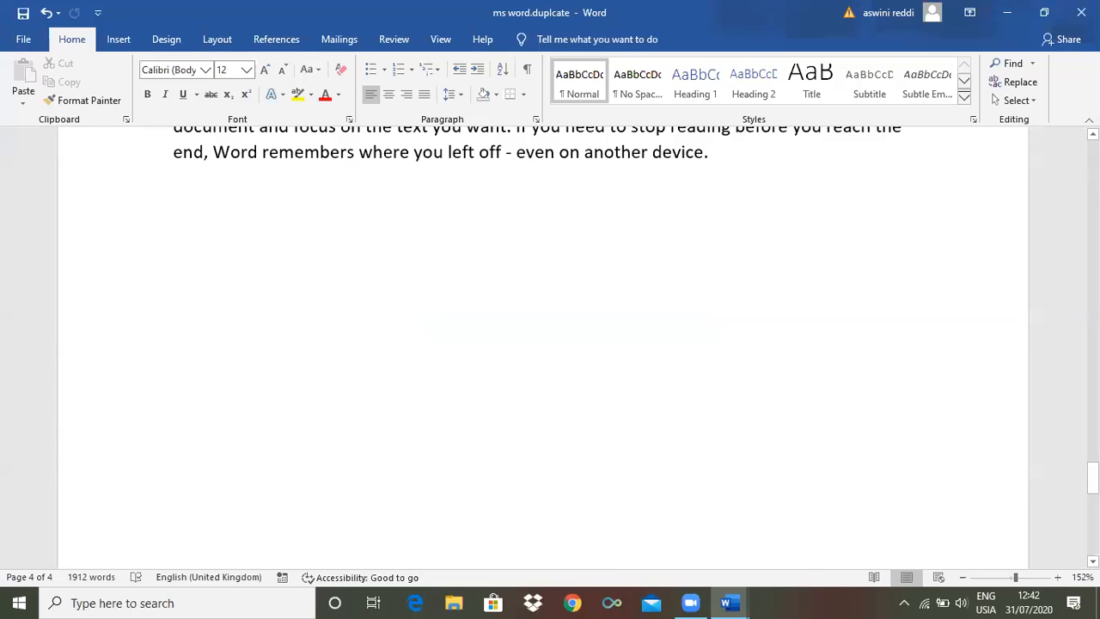
scroll(543, 344, up, 5)
scroll(543, 344, up, 5)
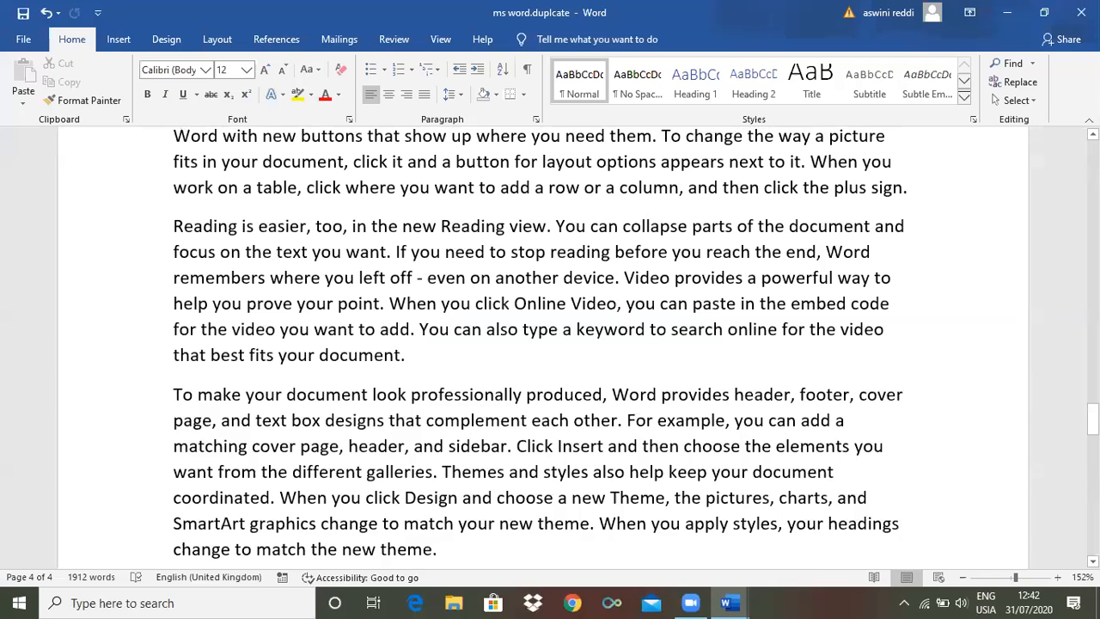
scroll(543, 344, up, 1)
scroll(543, 344, up, 5)
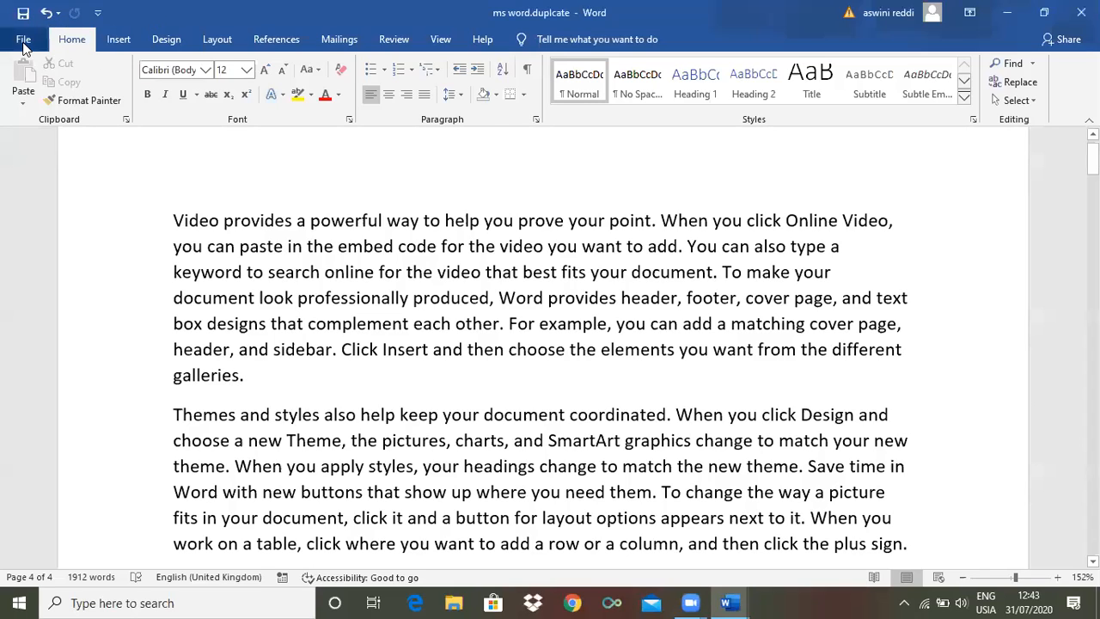
Reopen the print settings and examine the one-sided, both-sides and collation options
click(23, 40)
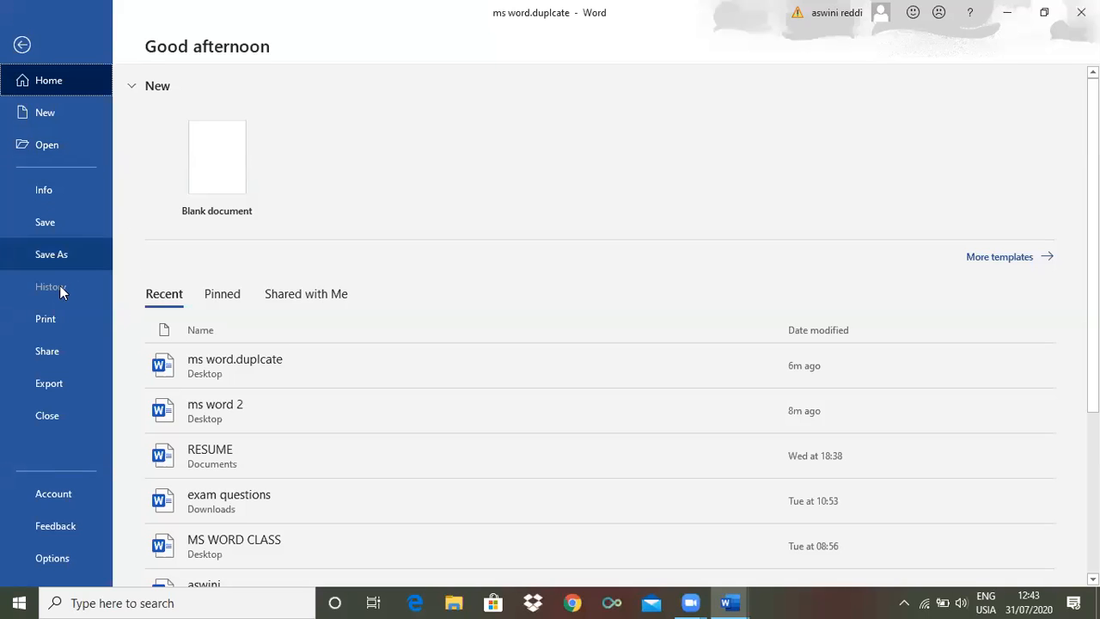
click(48, 317)
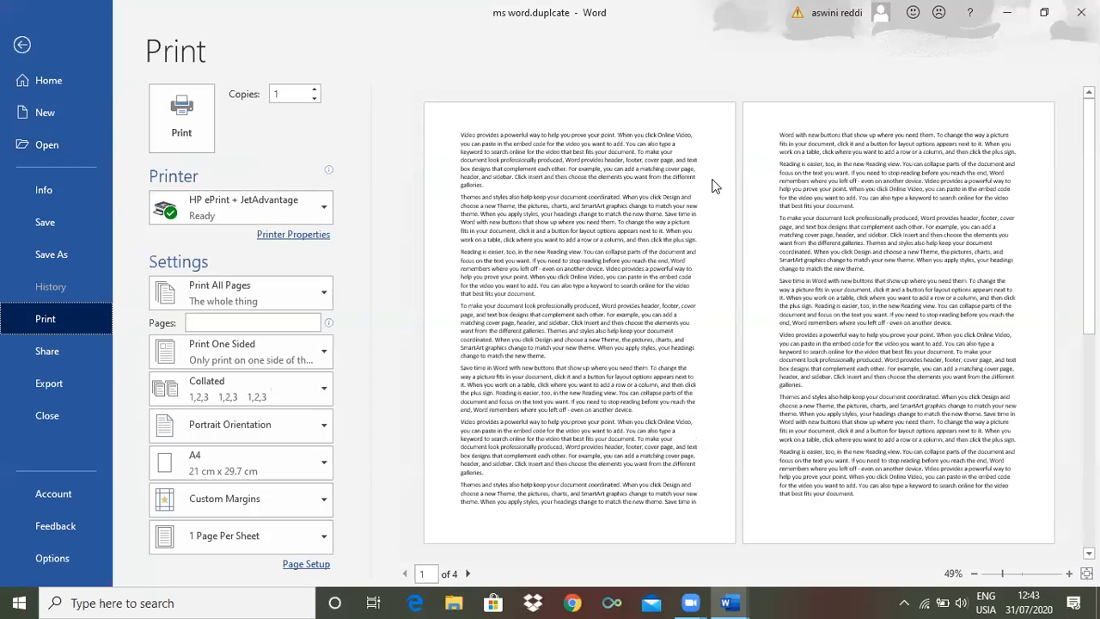
click(324, 353)
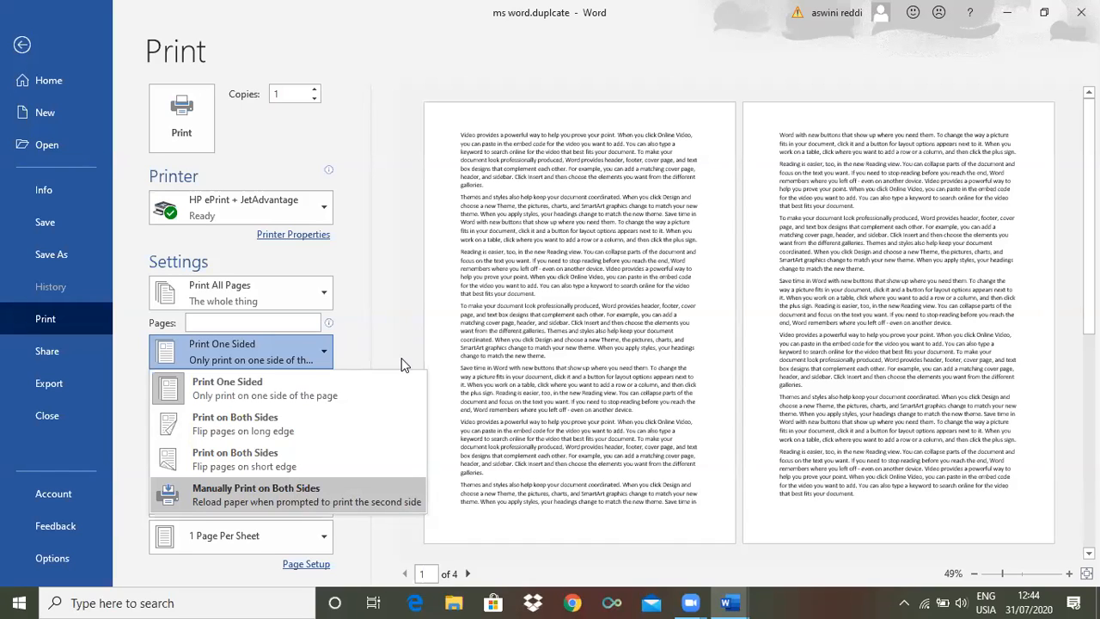
click(385, 331)
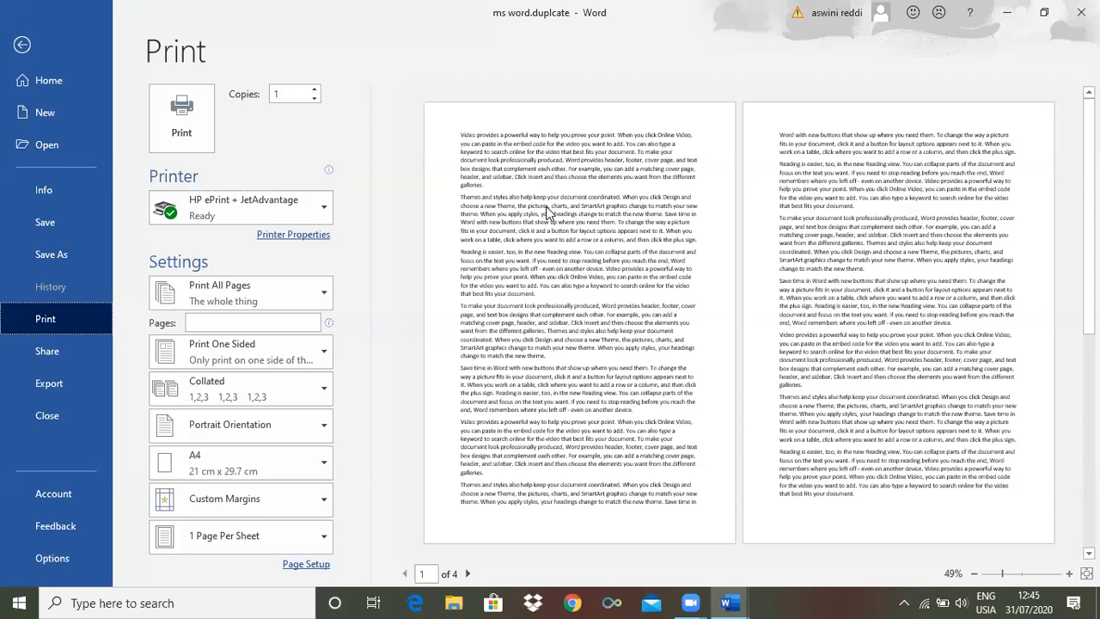
click(318, 393)
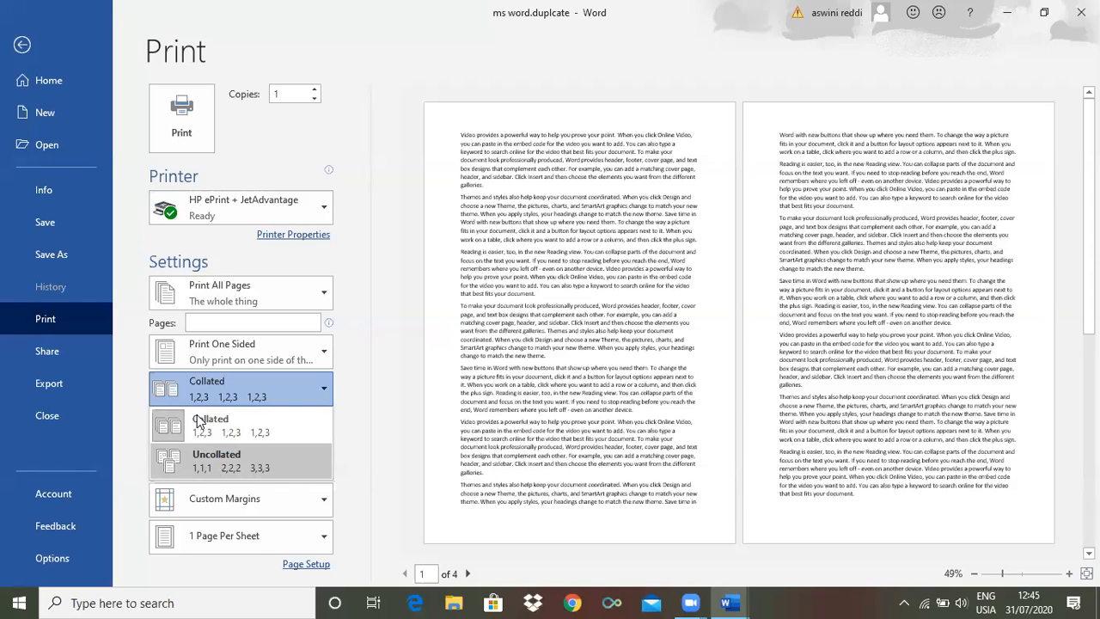
click(348, 406)
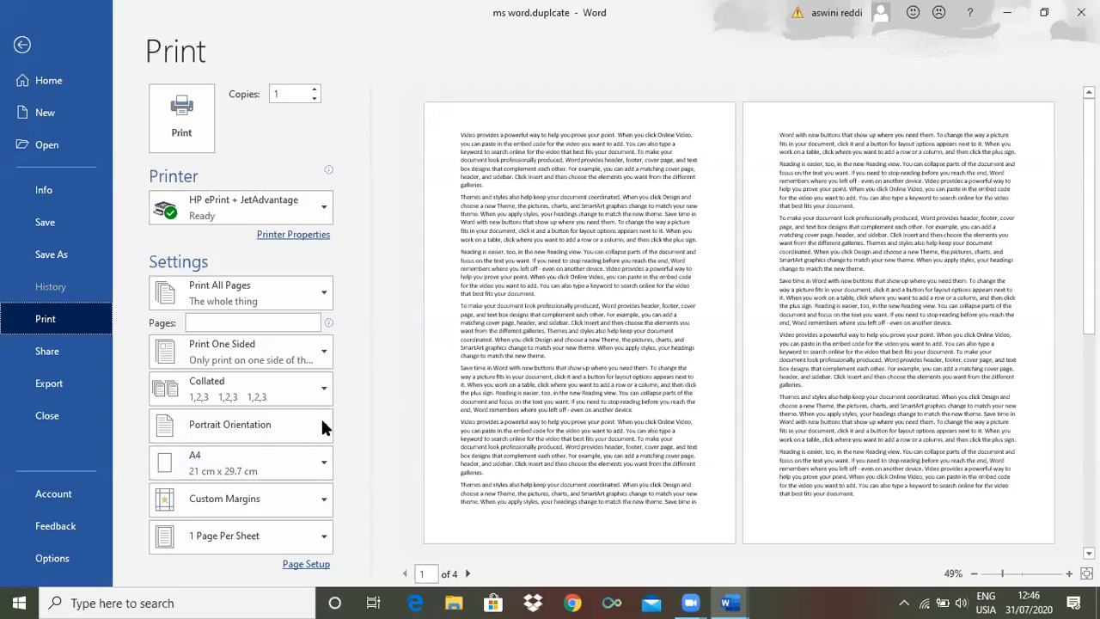
Switch the page orientation to landscape and back to portrait
click(305, 426)
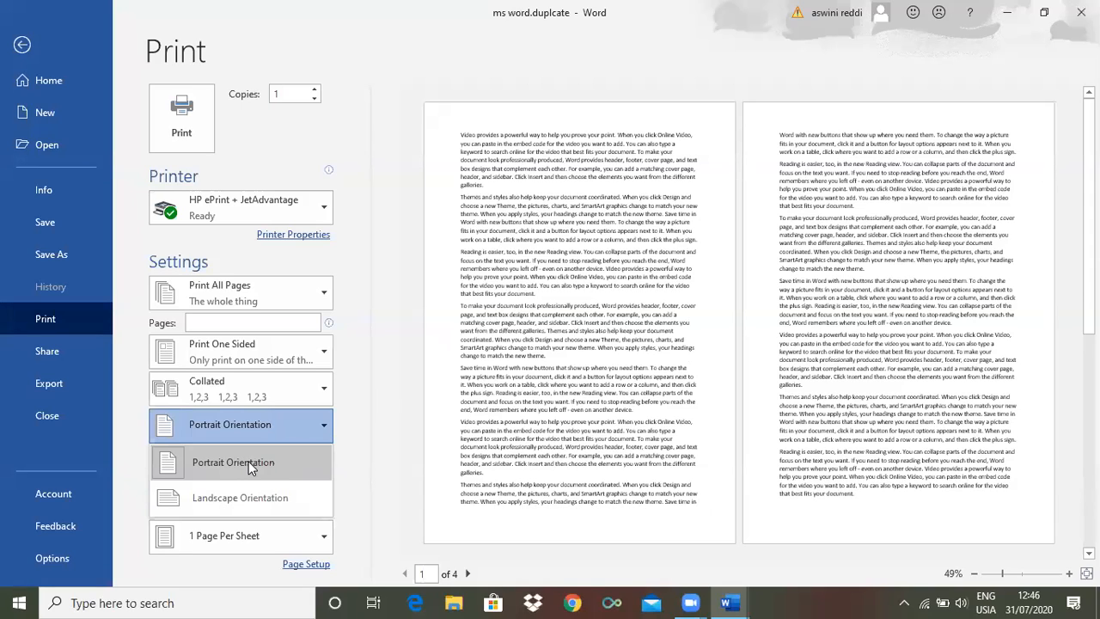
click(247, 505)
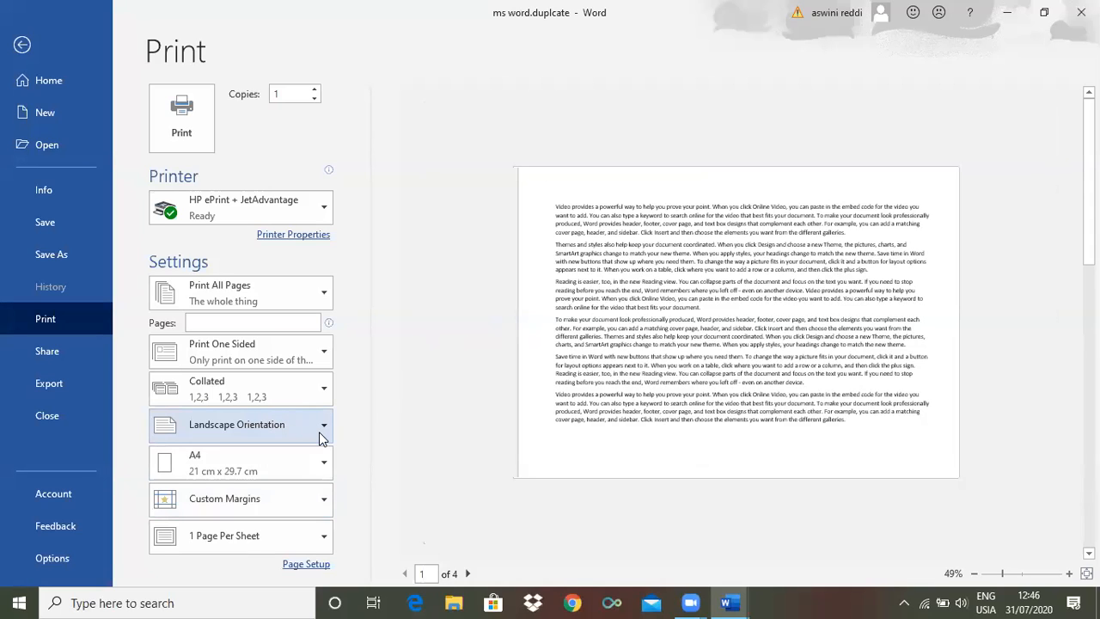
click(262, 428)
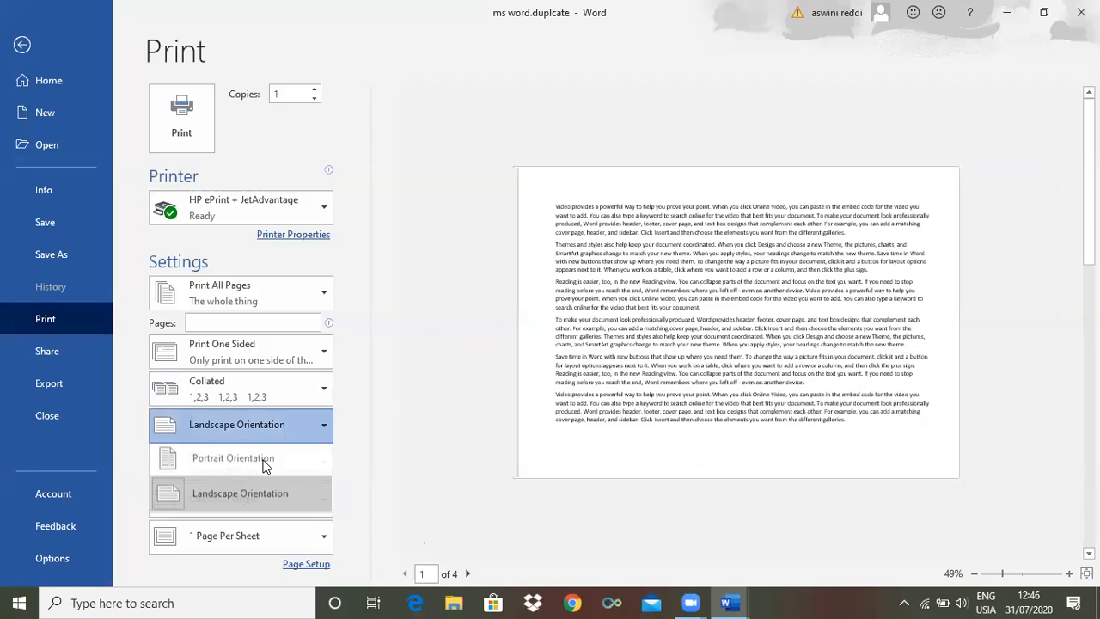
click(265, 464)
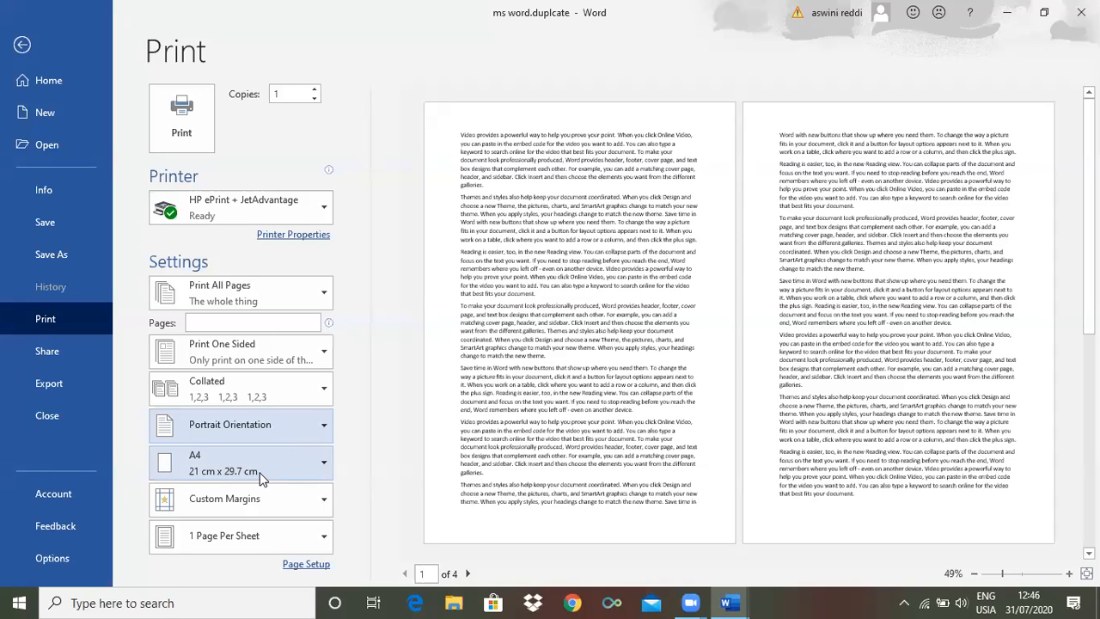
Change the paper size to Letter and set it back to A4
click(322, 465)
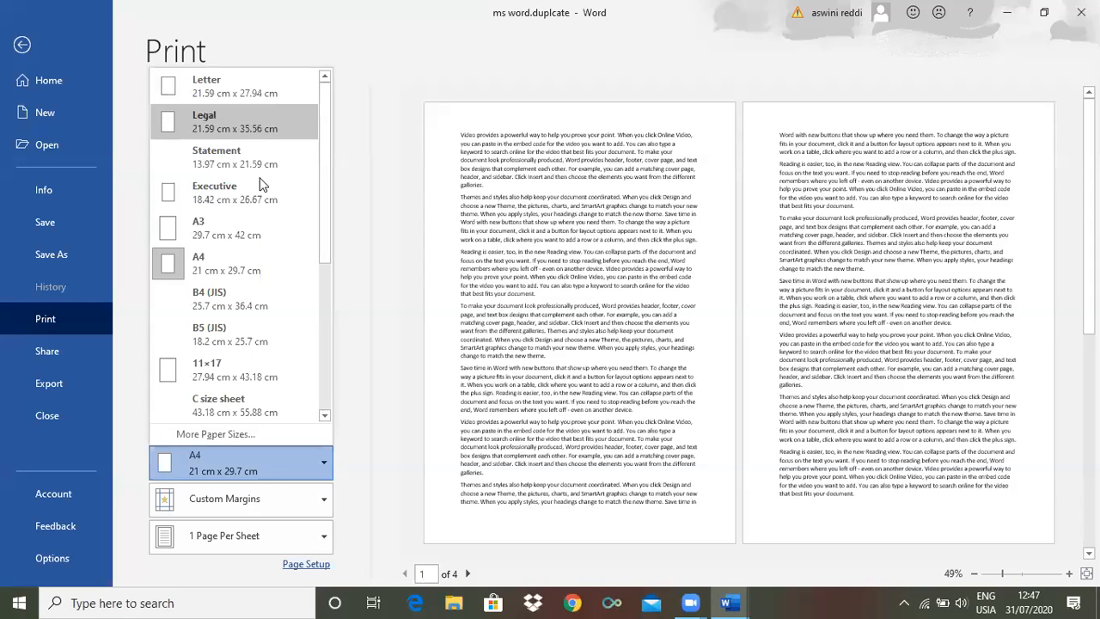
click(228, 88)
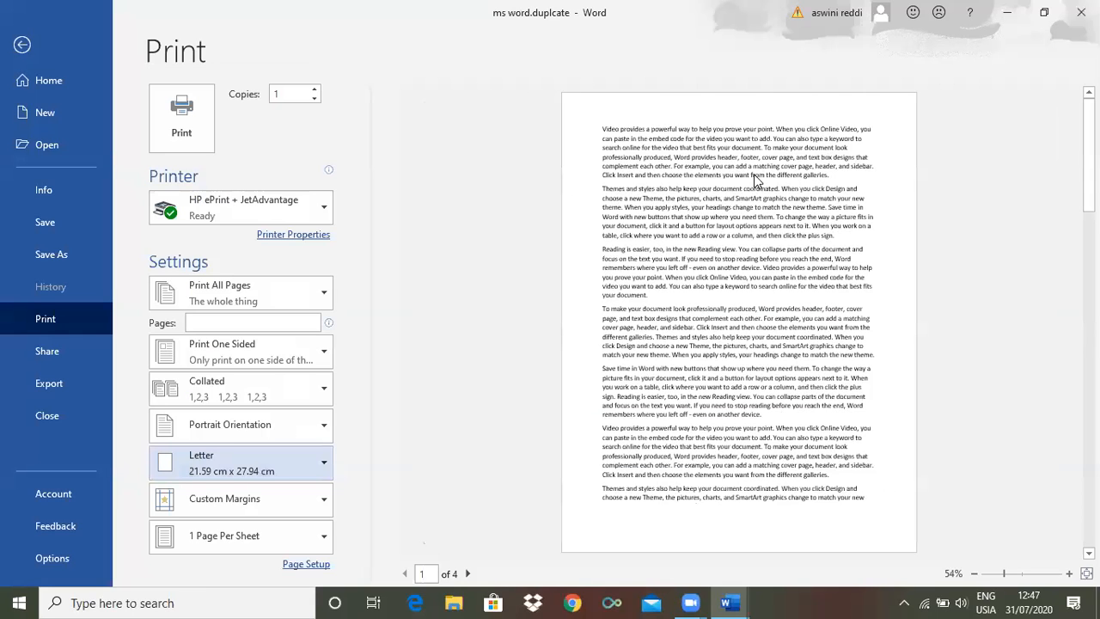
click(317, 472)
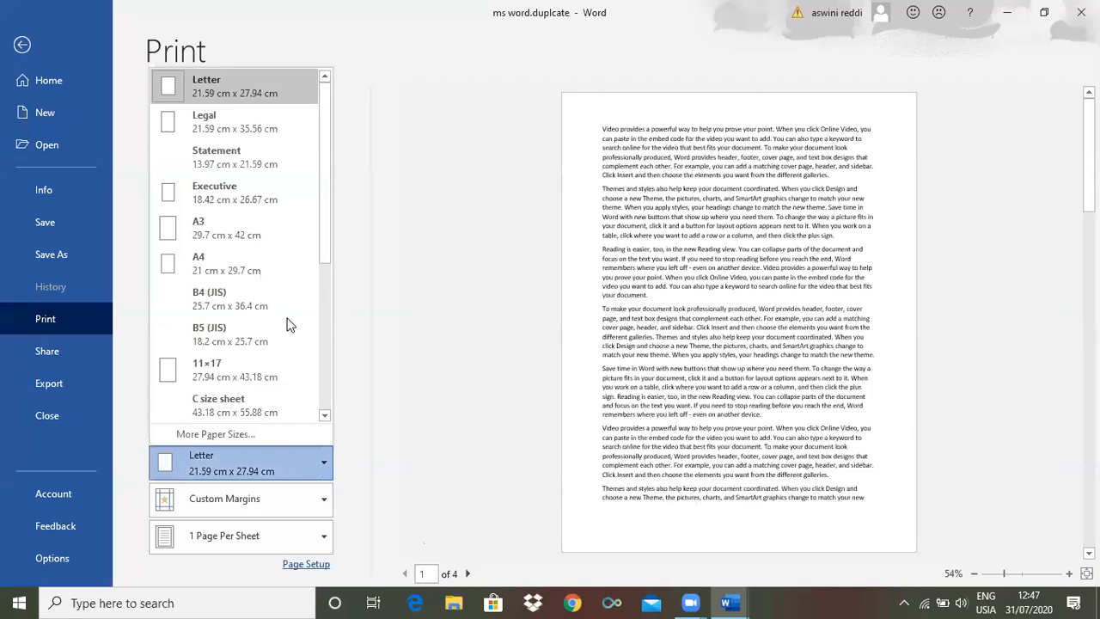
click(244, 268)
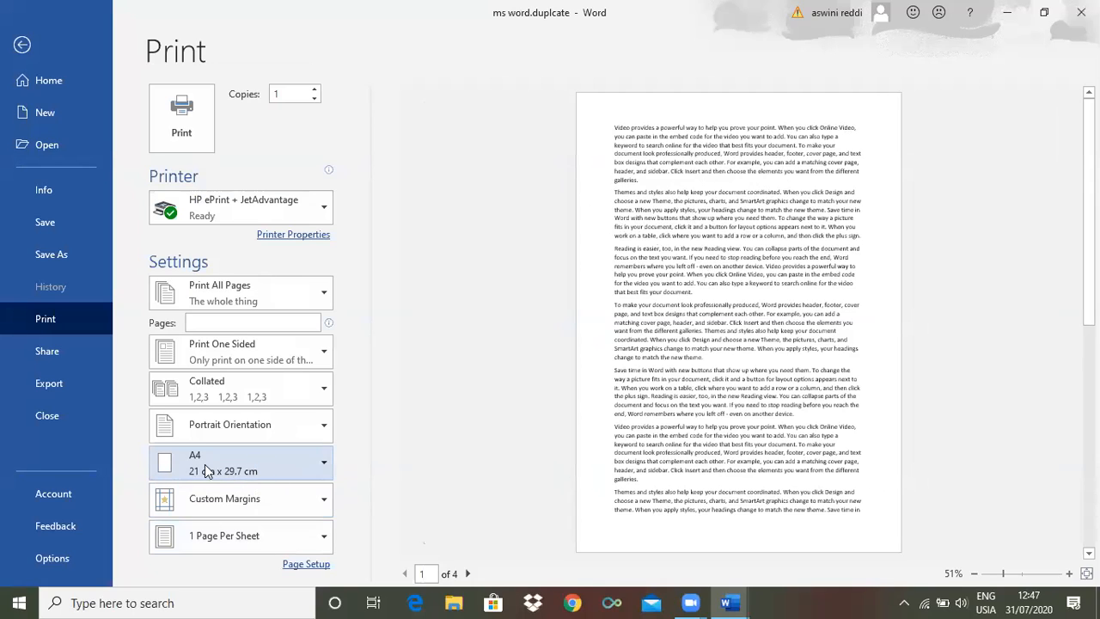
Set the page margins to the Normal preset, trying the Narrow preset for comparison before returning to Normal
click(324, 501)
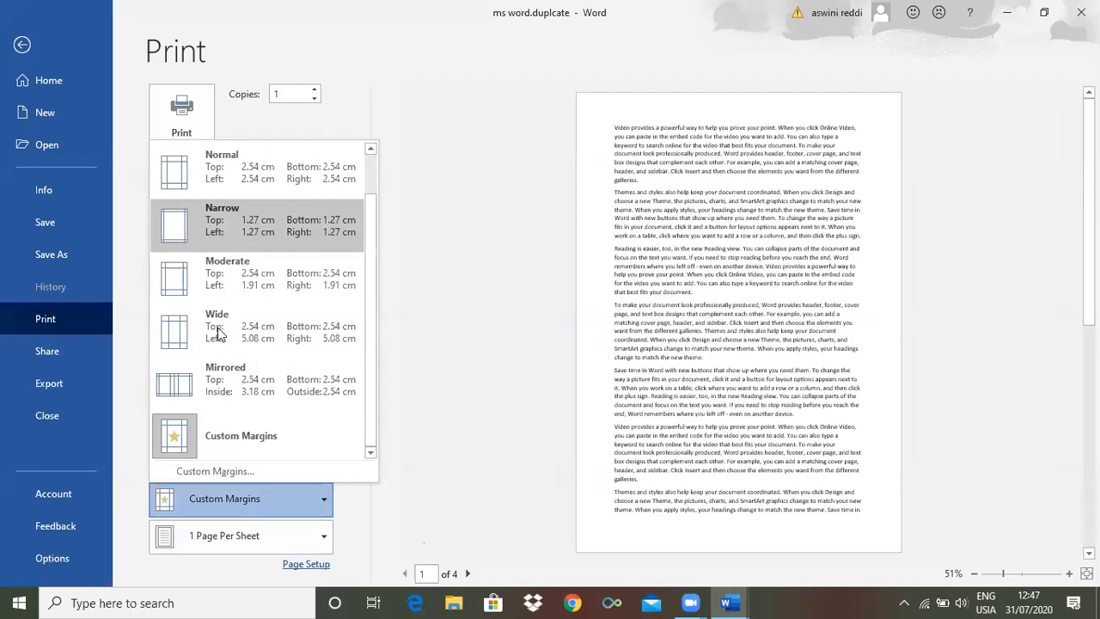
click(243, 179)
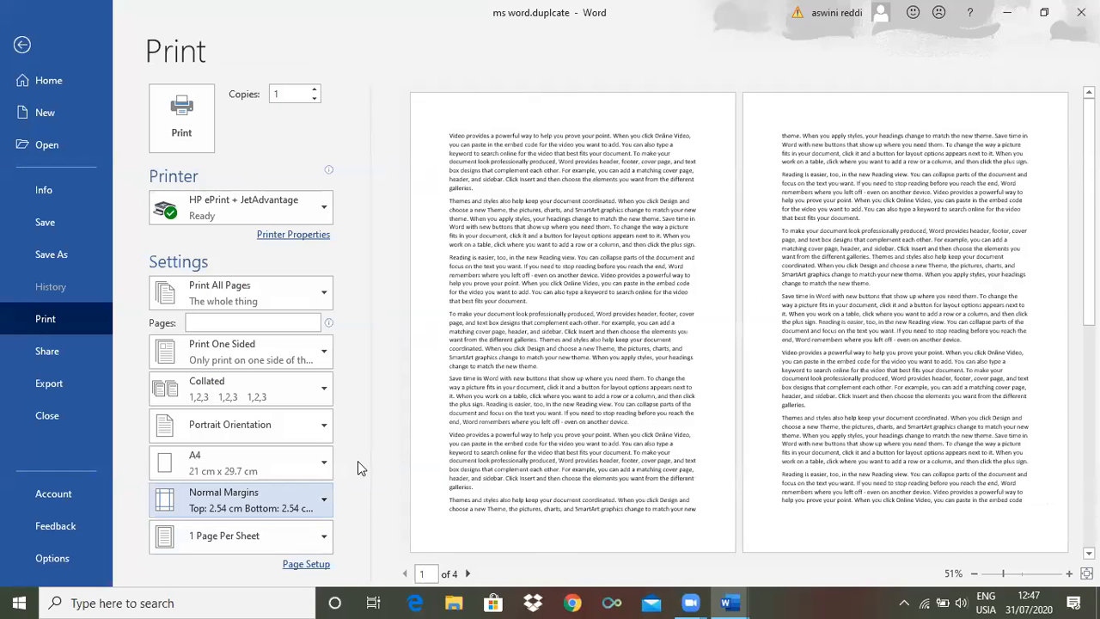
click(321, 502)
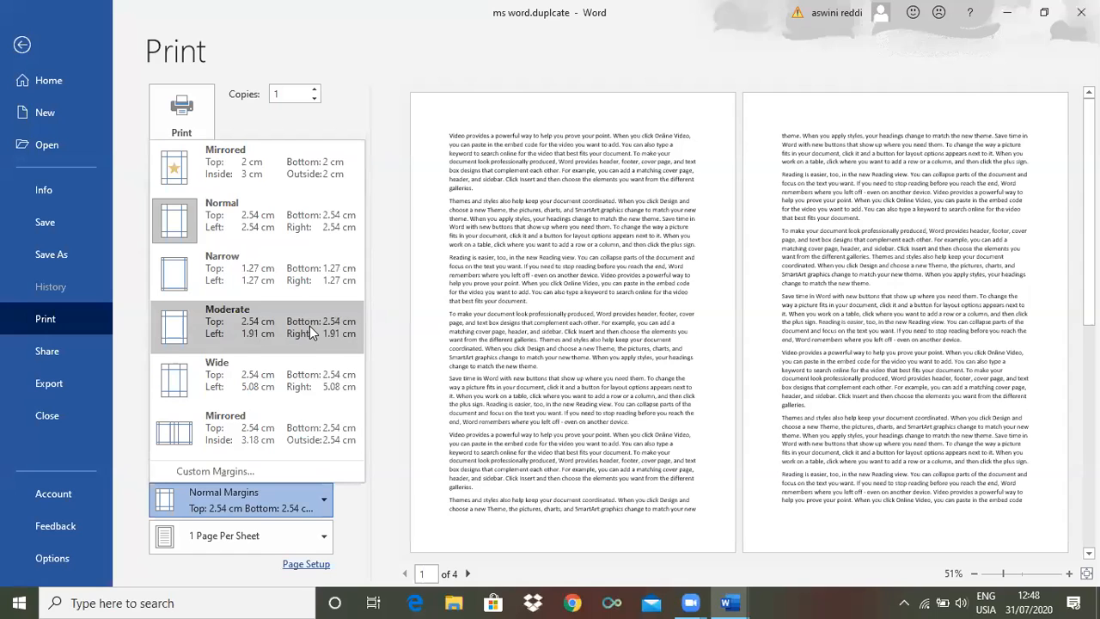
click(292, 273)
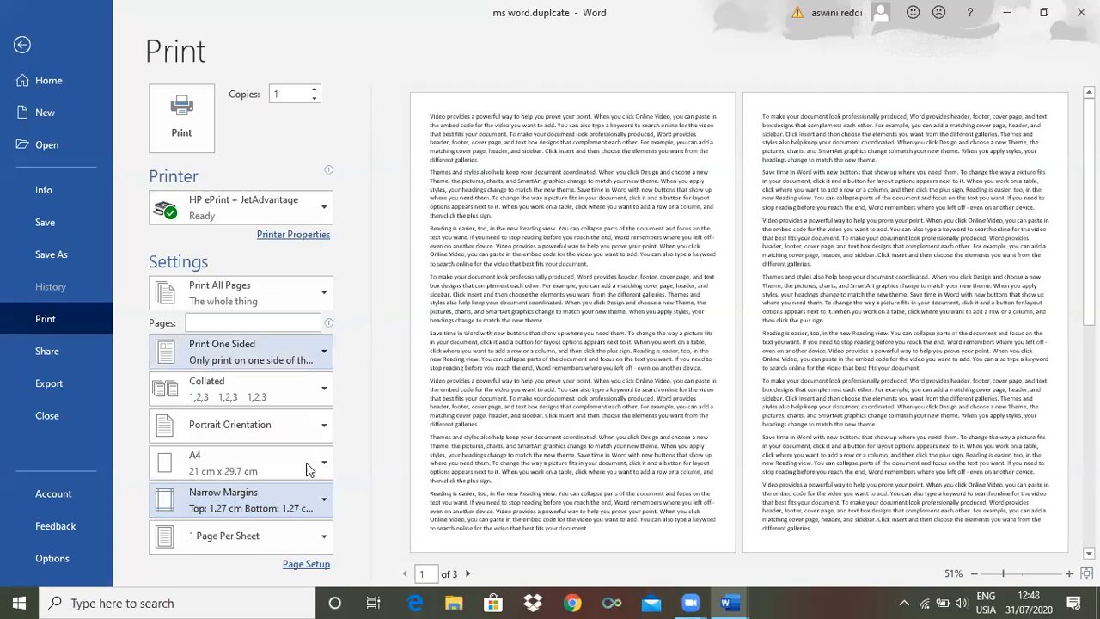
click(323, 504)
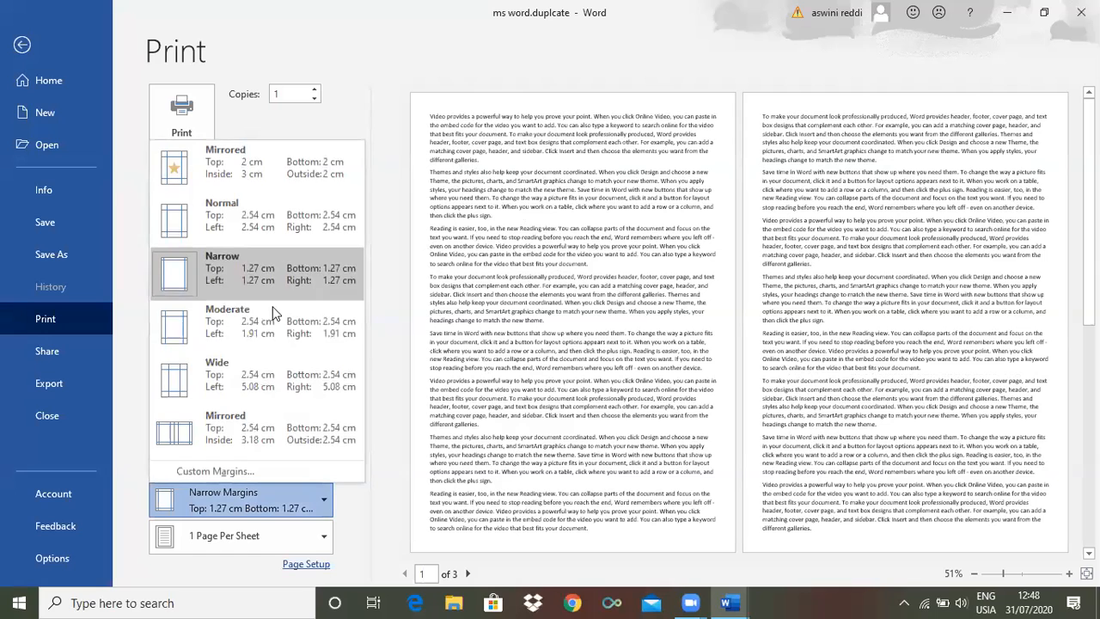
click(267, 225)
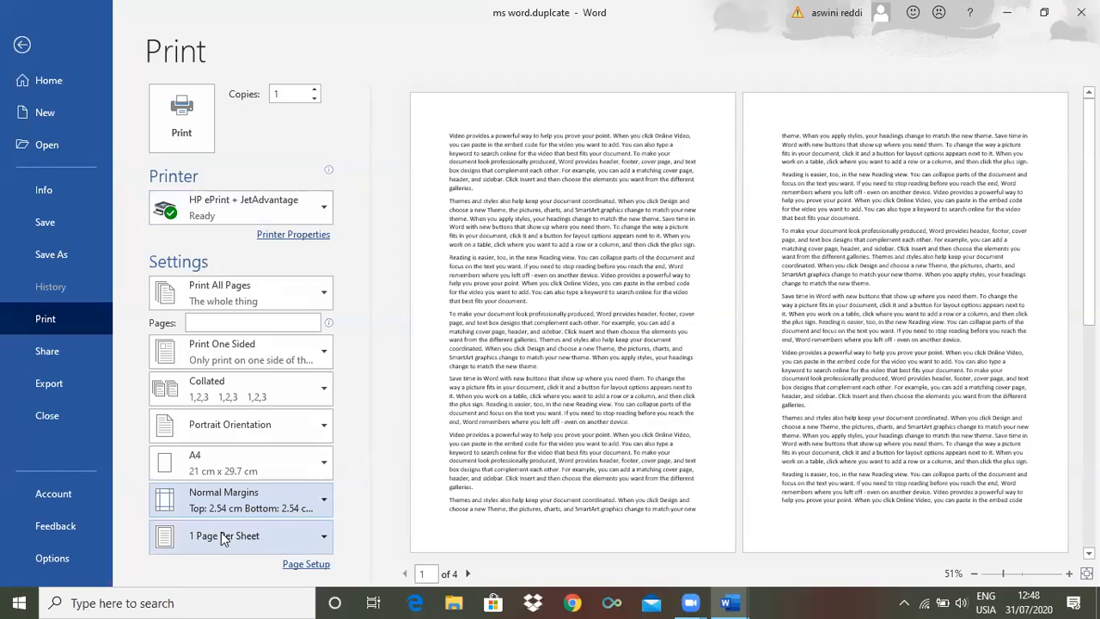
Examine the pages-per-sheet choices and the print range options in the print settings
click(324, 538)
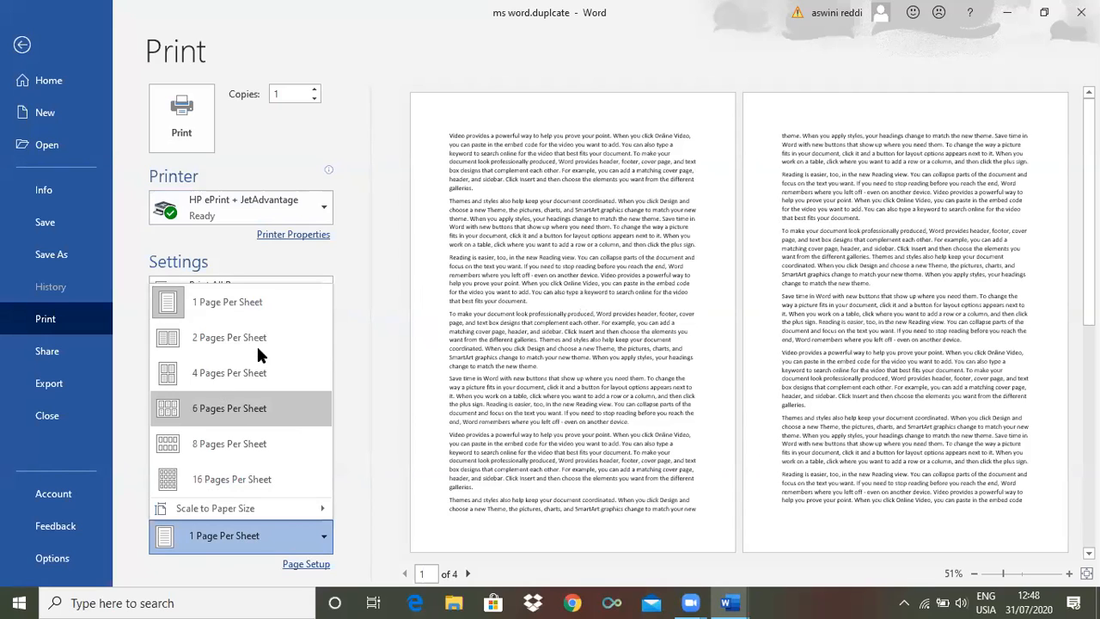
click(365, 331)
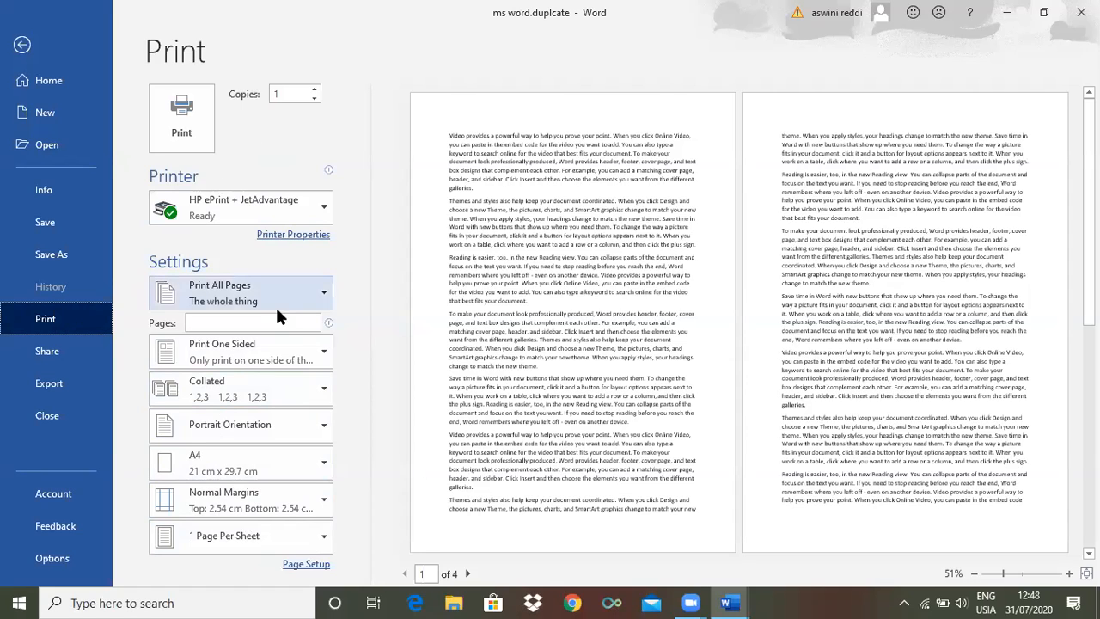
click(321, 292)
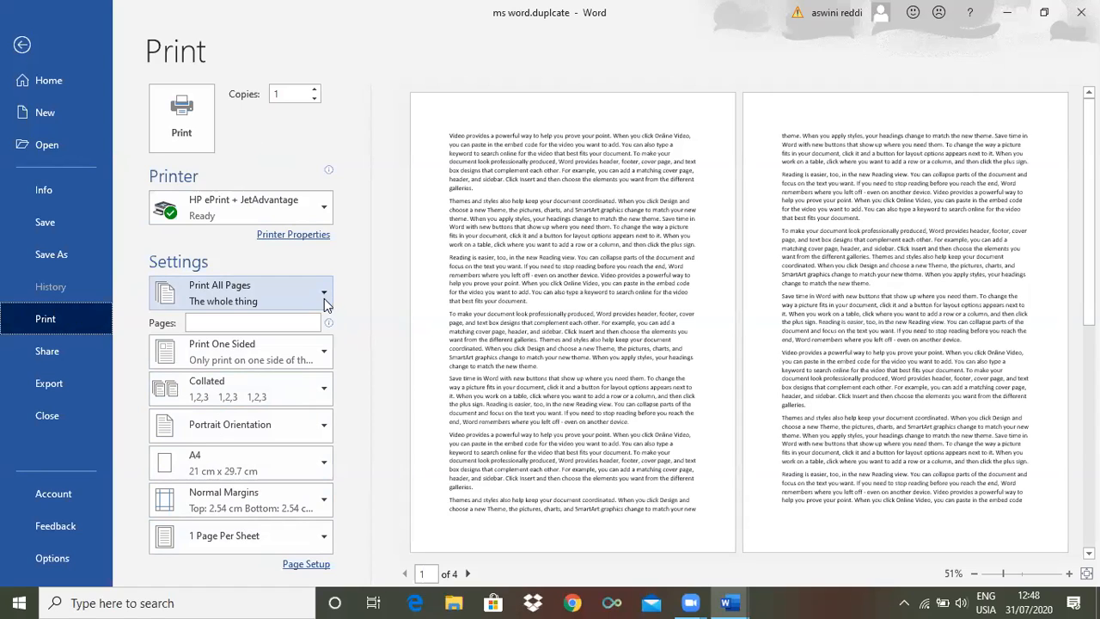
Review the sharing options, the start page, the new-document and open-file pages, and the document's properties including its comments field
click(50, 354)
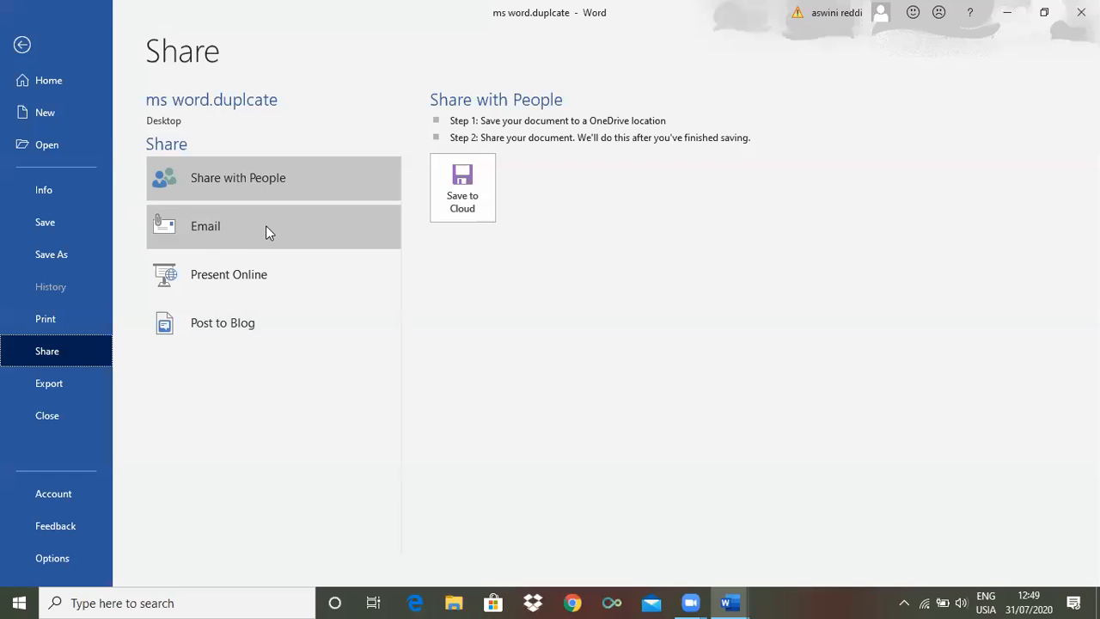
click(50, 83)
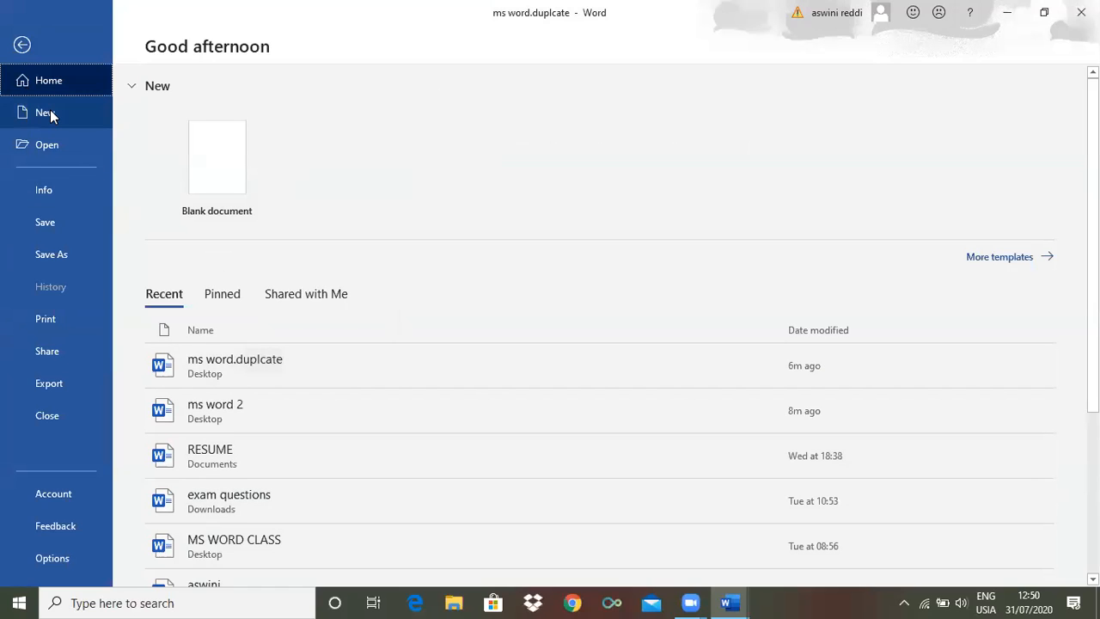
click(50, 113)
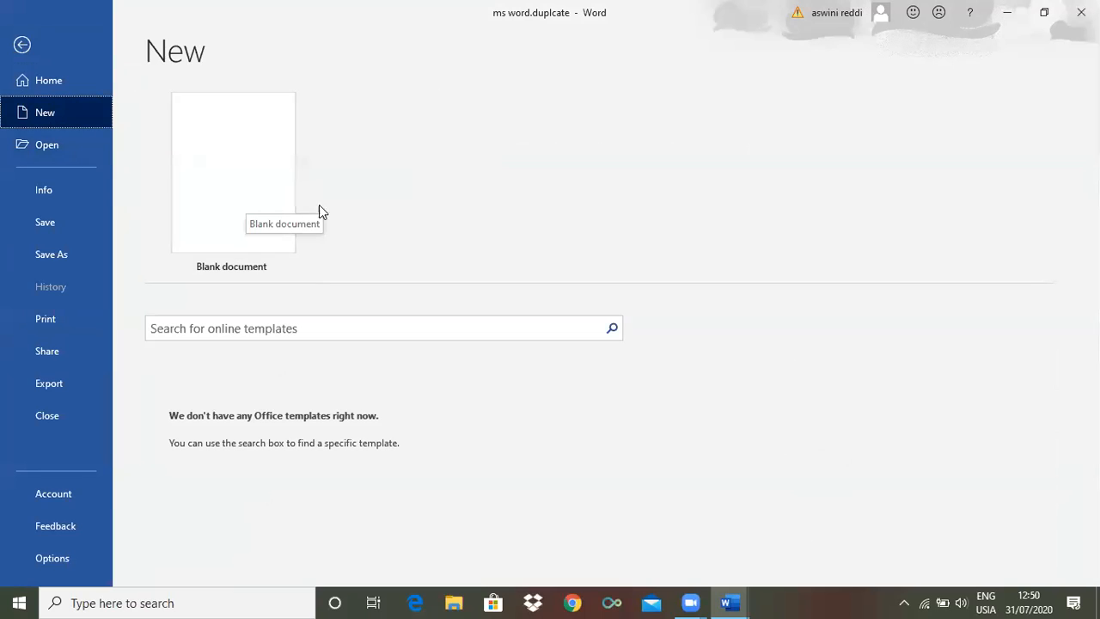
click(46, 146)
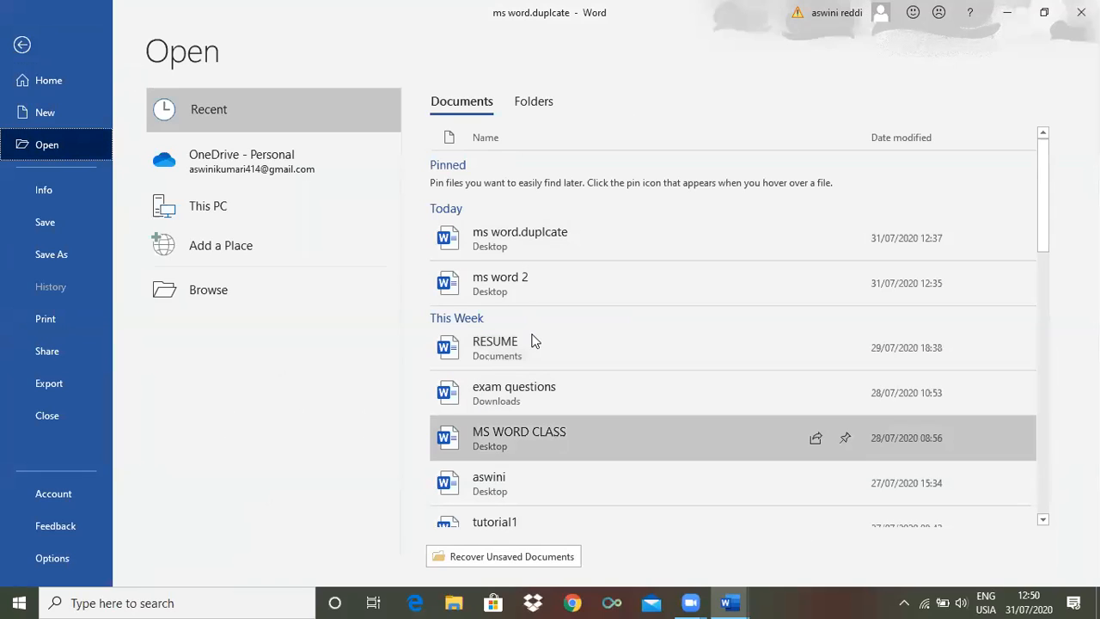
click(50, 190)
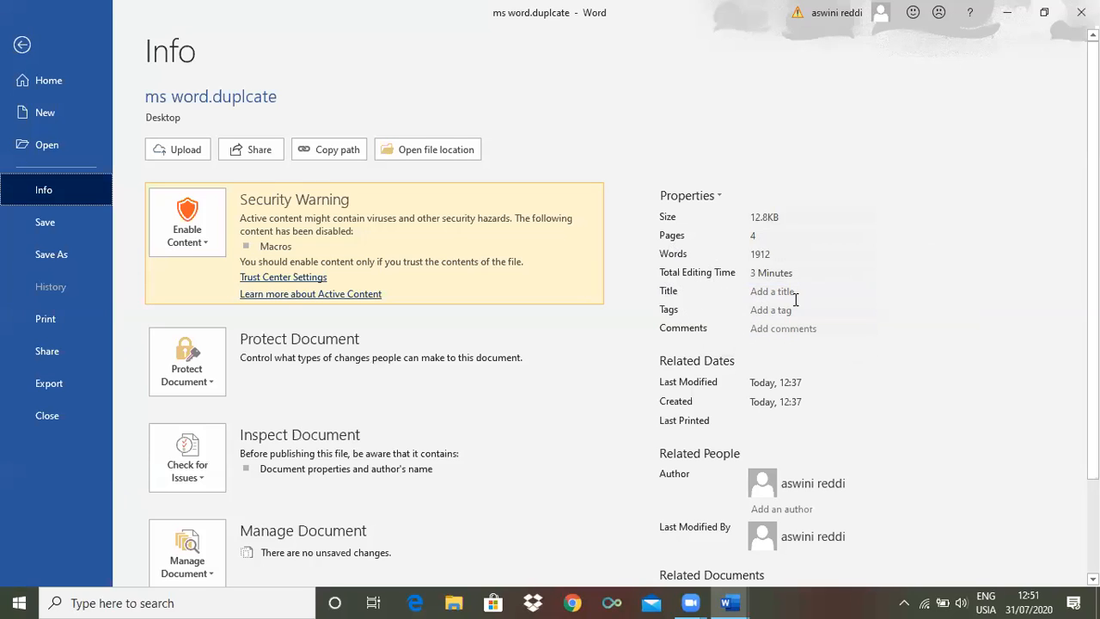
click(783, 328)
Add the text "bvj" on the empty line at the end of the document and save the document
click(43, 224)
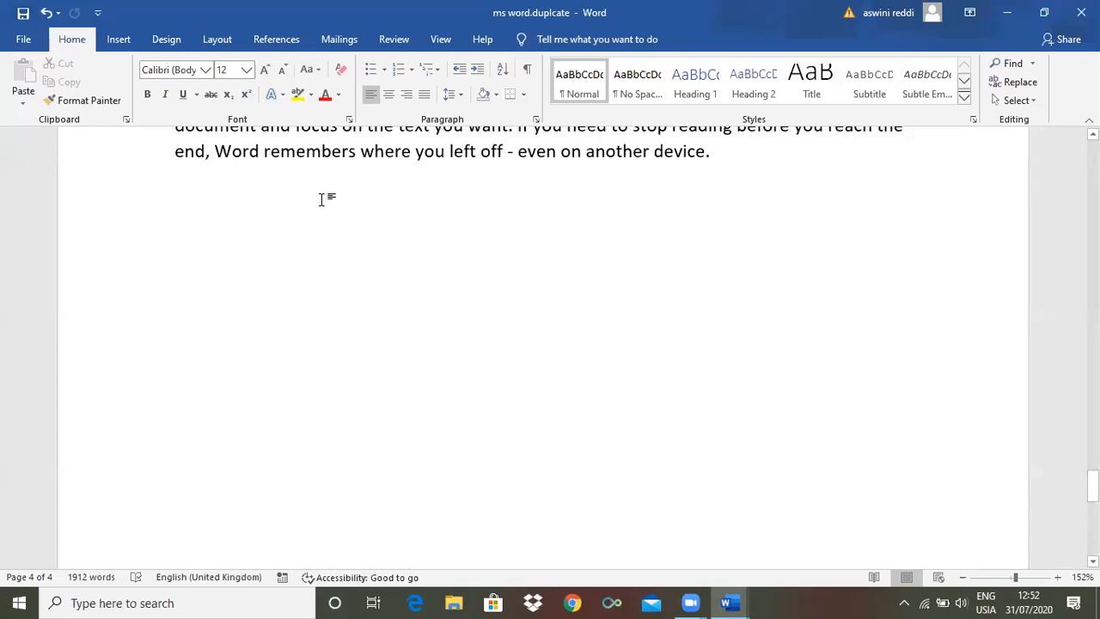
text(bvj)
click(23, 40)
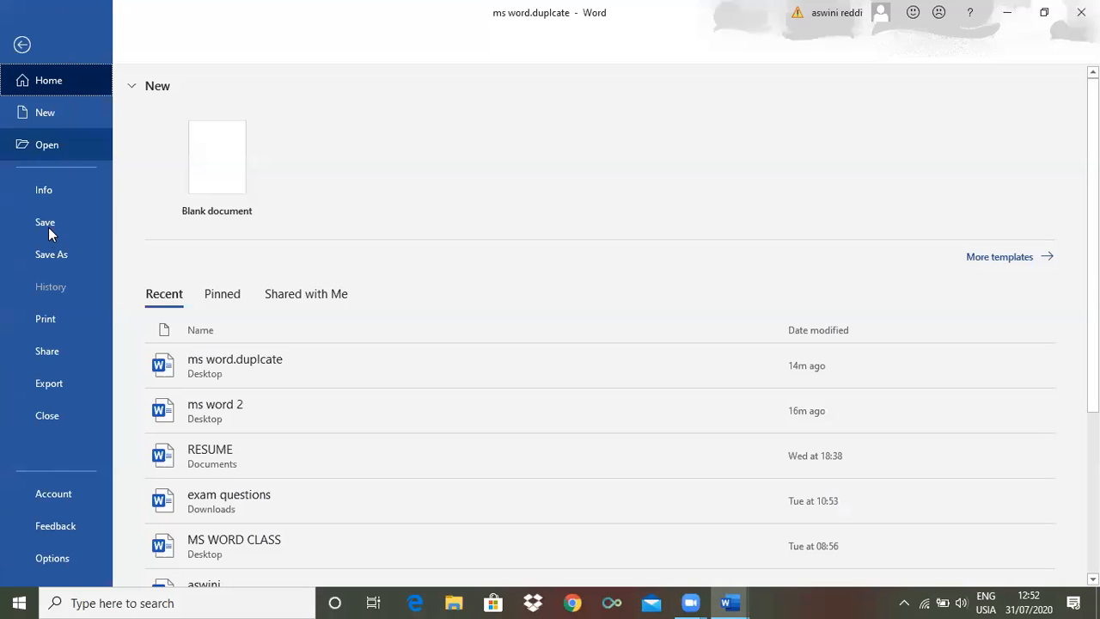
click(15, 236)
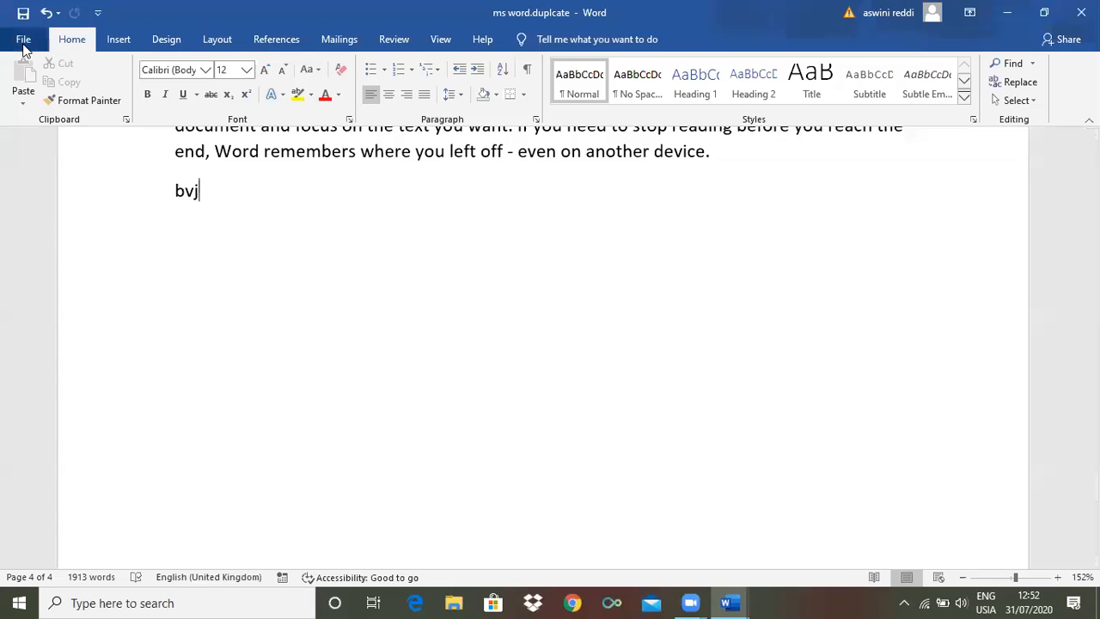
click(23, 43)
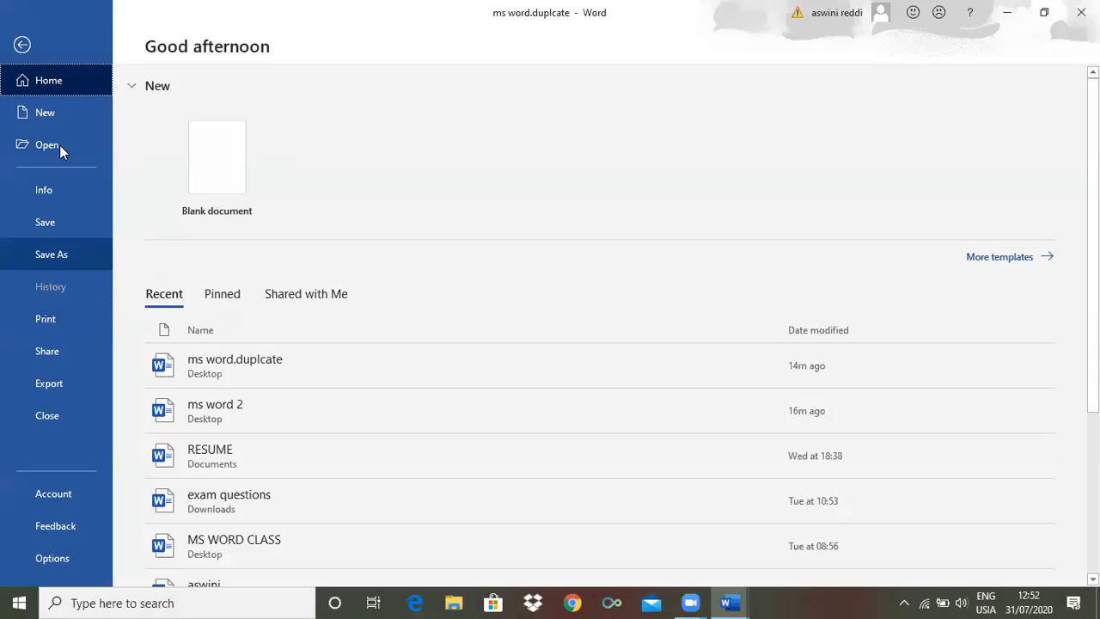
click(21, 44)
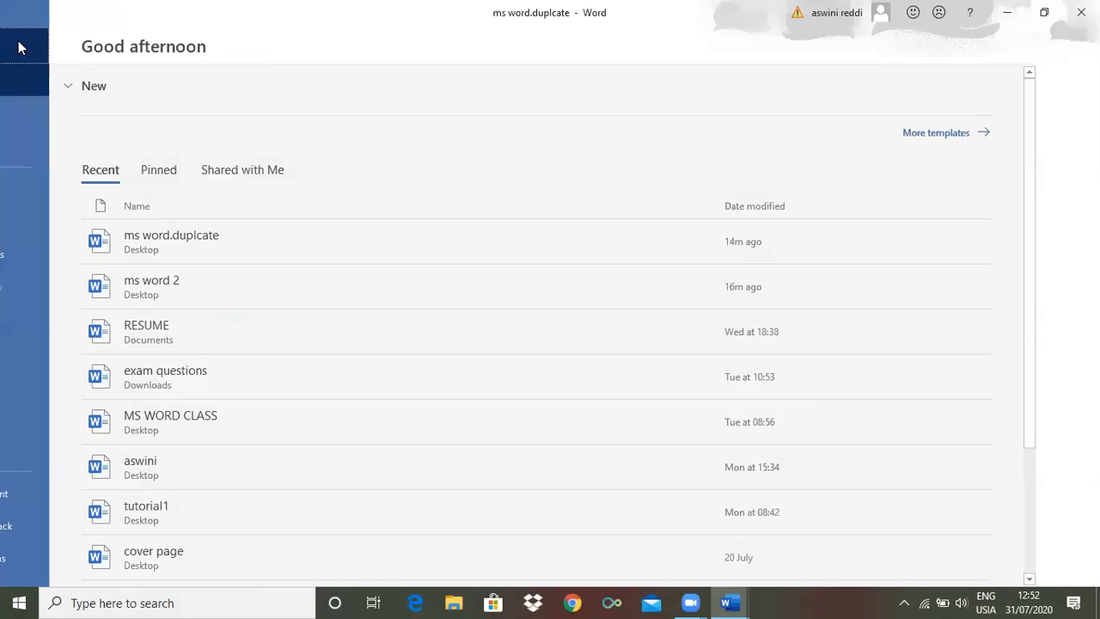